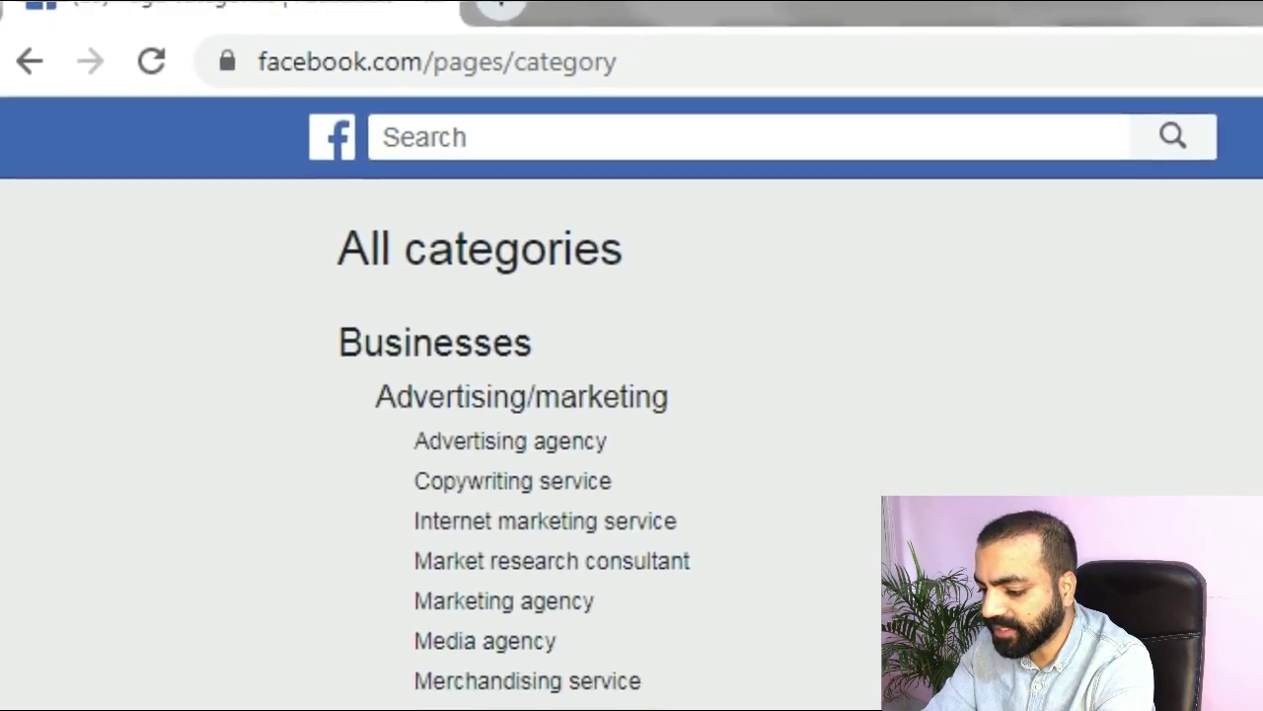
Browse Facebook's All categories list and open Social media agency under Advertising/marketing.
{"action": "scroll", "coordinate": [632, 395], "scroll_direction": "down", "scroll_amount": 9}
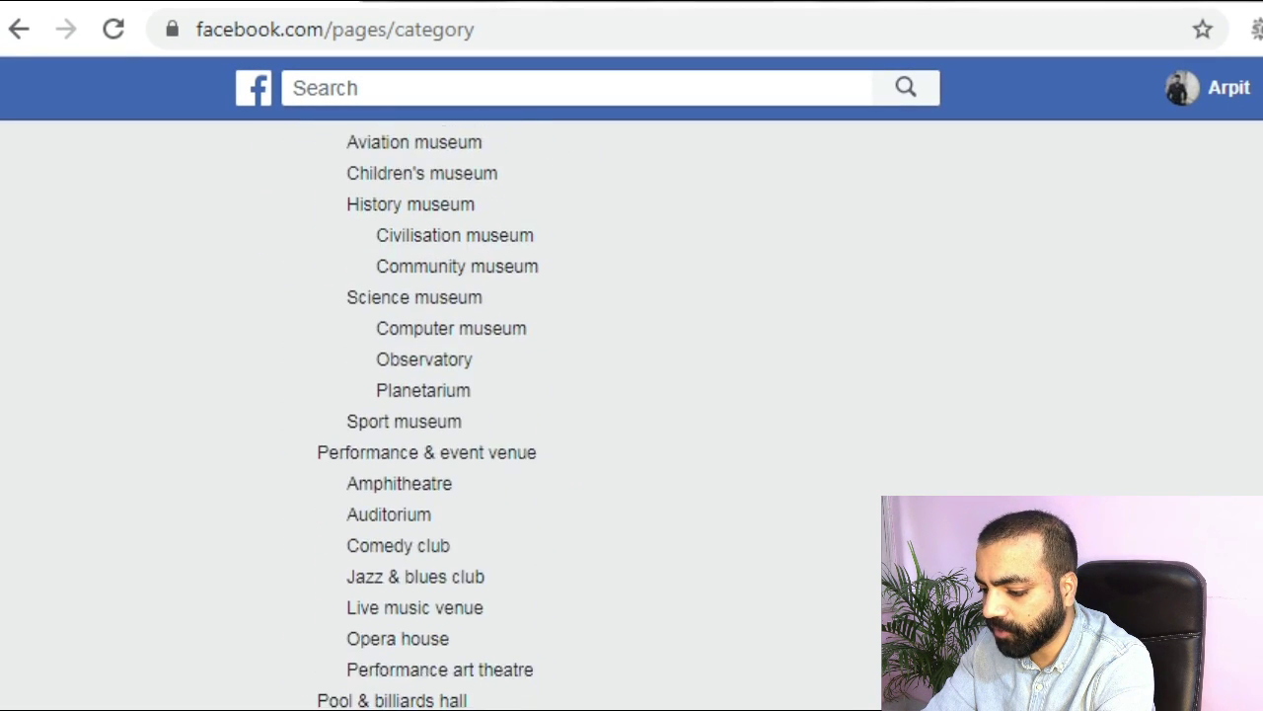
{"action": "scroll", "coordinate": [632, 395], "scroll_direction": "down", "scroll_amount": 20}
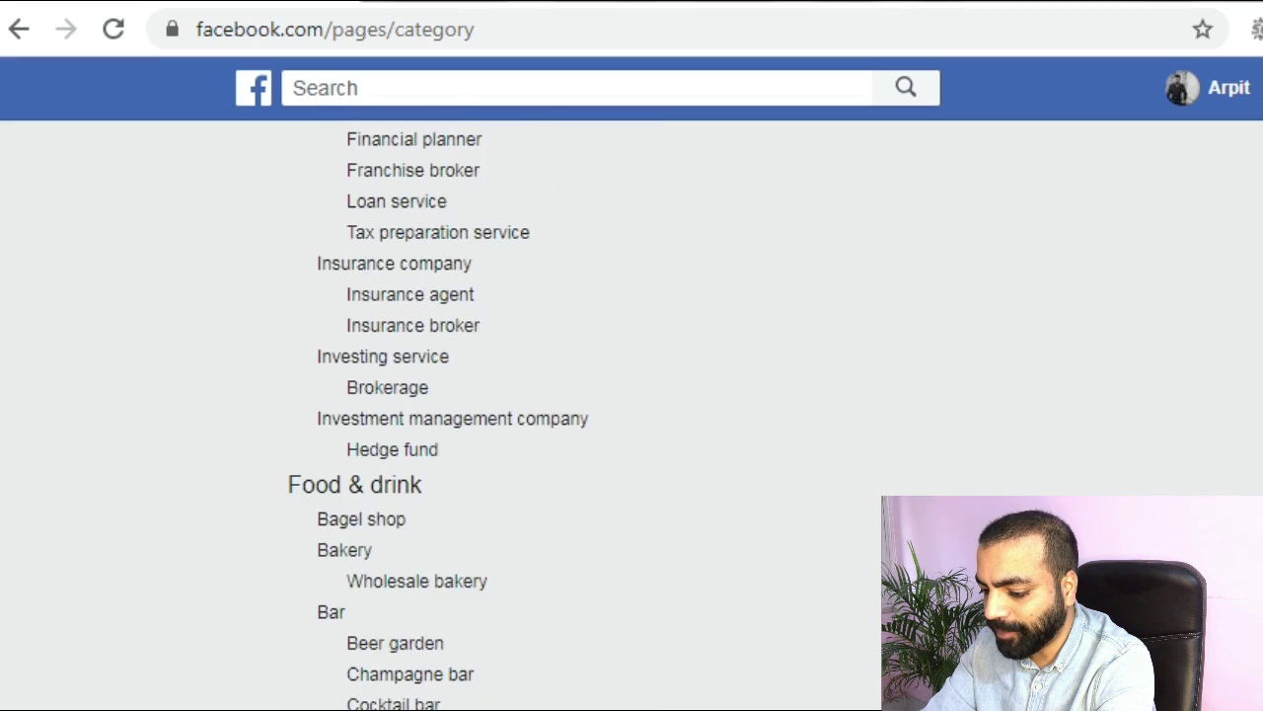
{"action": "scroll", "coordinate": [631, 394], "scroll_direction": "down", "scroll_amount": 5}
{"action": "scroll", "coordinate": [631, 395], "scroll_direction": "down", "scroll_amount": 20}
{"action": "scroll", "coordinate": [631, 395], "scroll_direction": "down", "scroll_amount": 20}
{"action": "scroll", "coordinate": [631, 395], "scroll_direction": "down", "scroll_amount": 20}
{"action": "scroll", "coordinate": [631, 395], "scroll_direction": "down", "scroll_amount": 20}
{"action": "scroll", "coordinate": [631, 394], "scroll_direction": "down", "scroll_amount": 20}
{"action": "scroll", "coordinate": [631, 395], "scroll_direction": "down", "scroll_amount": 15}
{"action": "scroll", "coordinate": [631, 395], "scroll_direction": "up", "scroll_amount": 20}
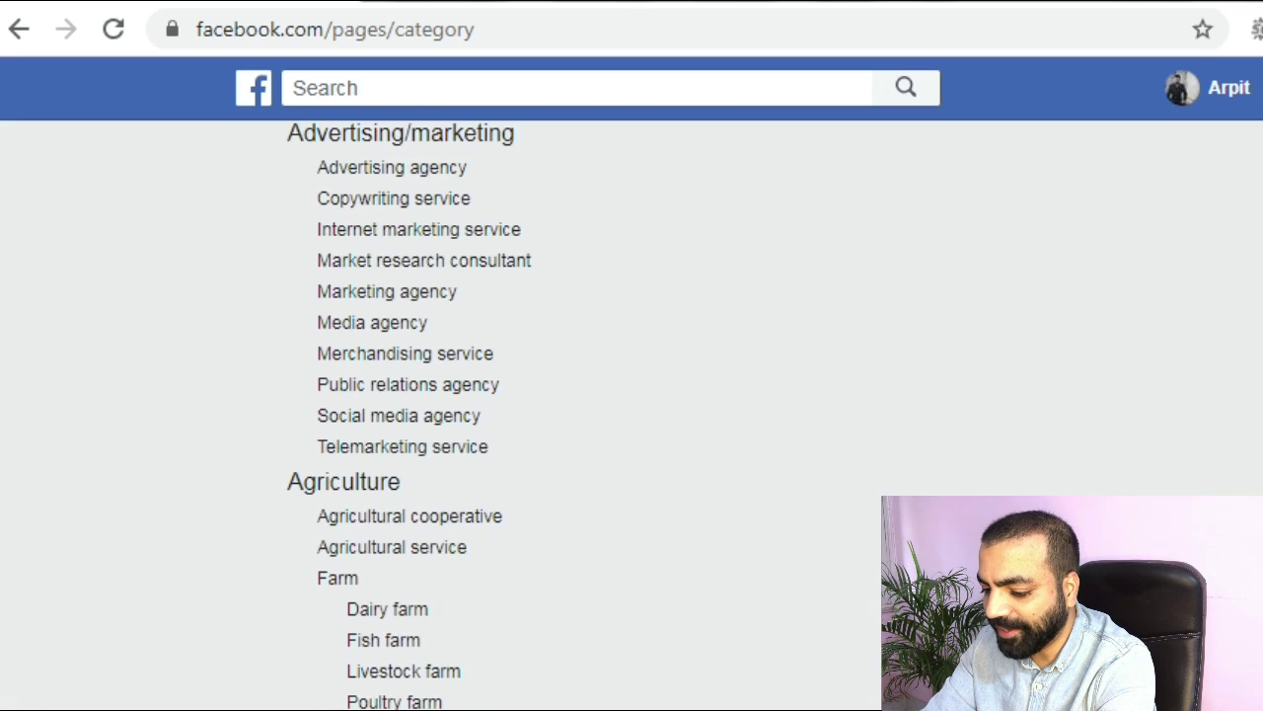
{"action": "scroll", "coordinate": [632, 394], "scroll_direction": "up", "scroll_amount": 2}
{"action": "left_click", "coordinate": [449, 576]}
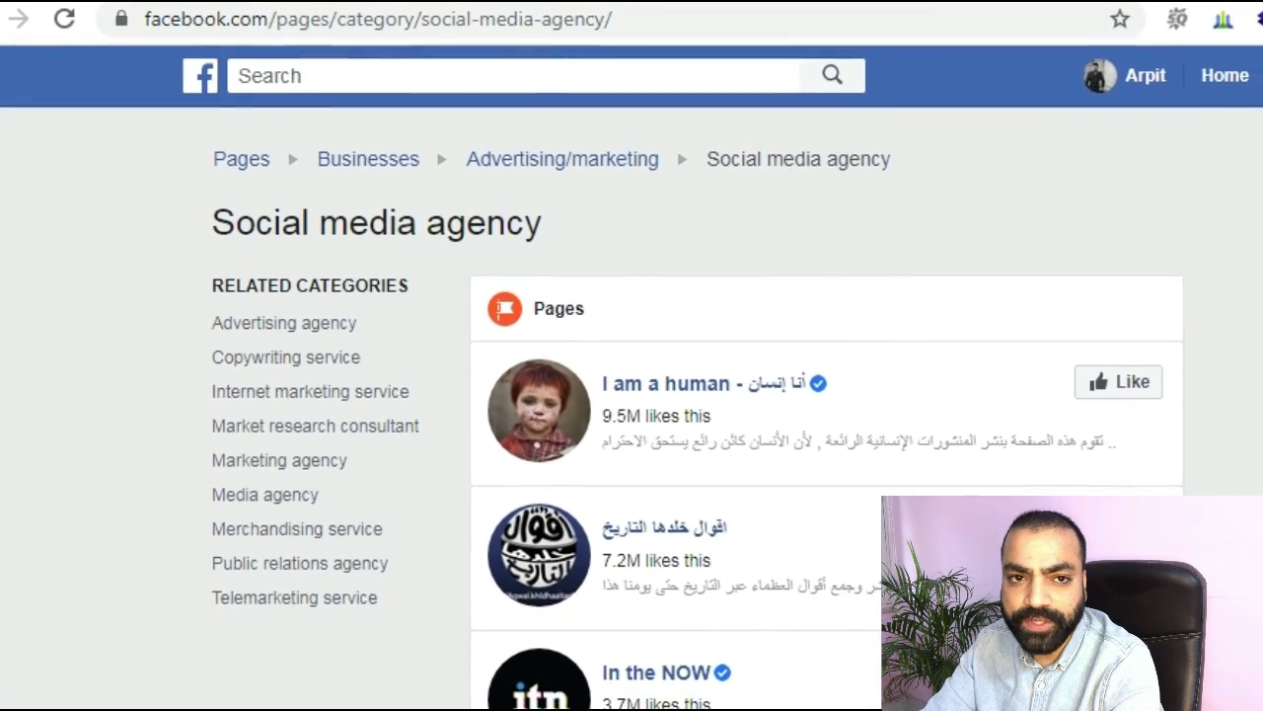
Open WMB Marketing Digital from the category results and view its About contact details.
{"action": "scroll", "coordinate": [817, 394], "scroll_direction": "down", "scroll_amount": 3}
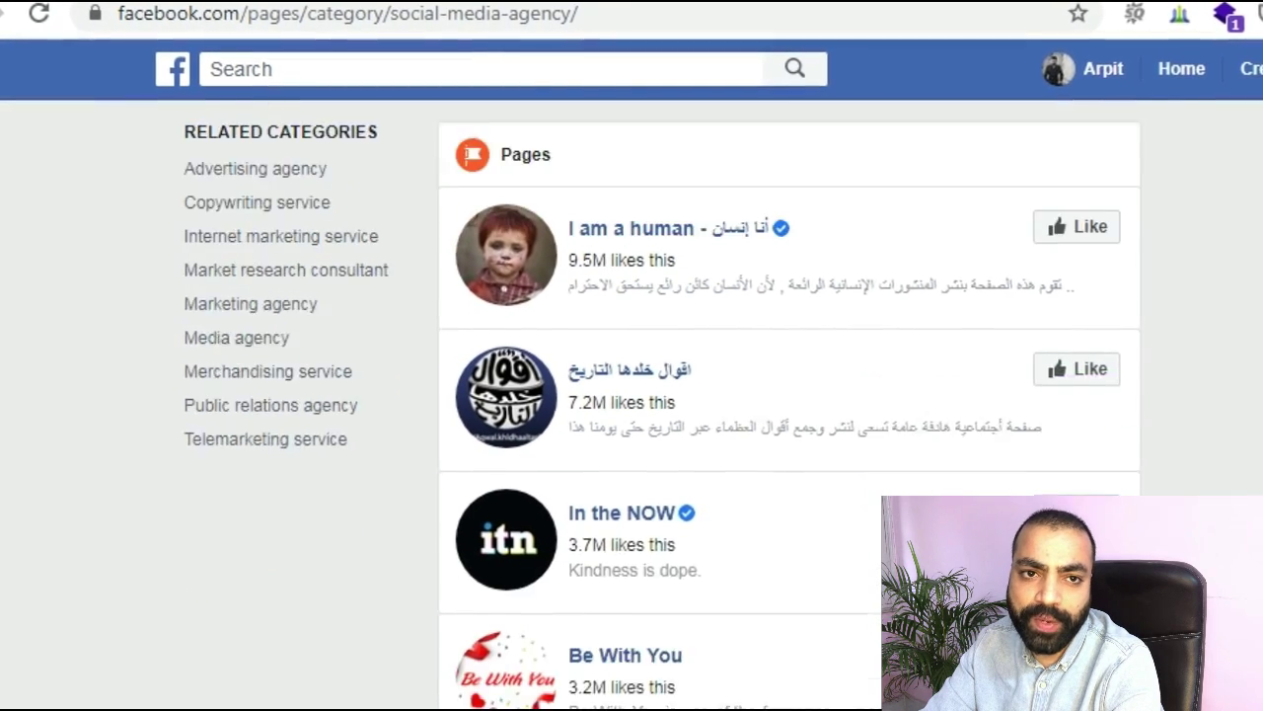
{"action": "scroll", "coordinate": [750, 395], "scroll_direction": "down", "scroll_amount": 7}
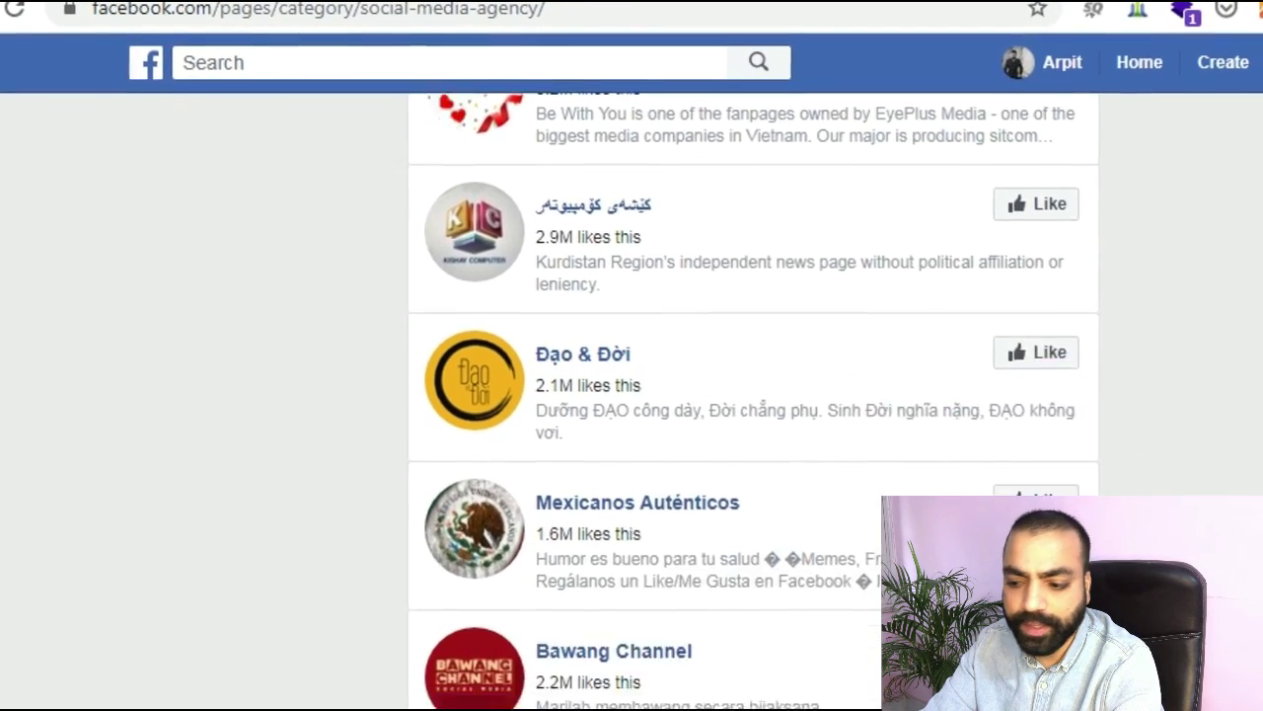
{"action": "scroll", "coordinate": [731, 395], "scroll_direction": "down", "scroll_amount": 9}
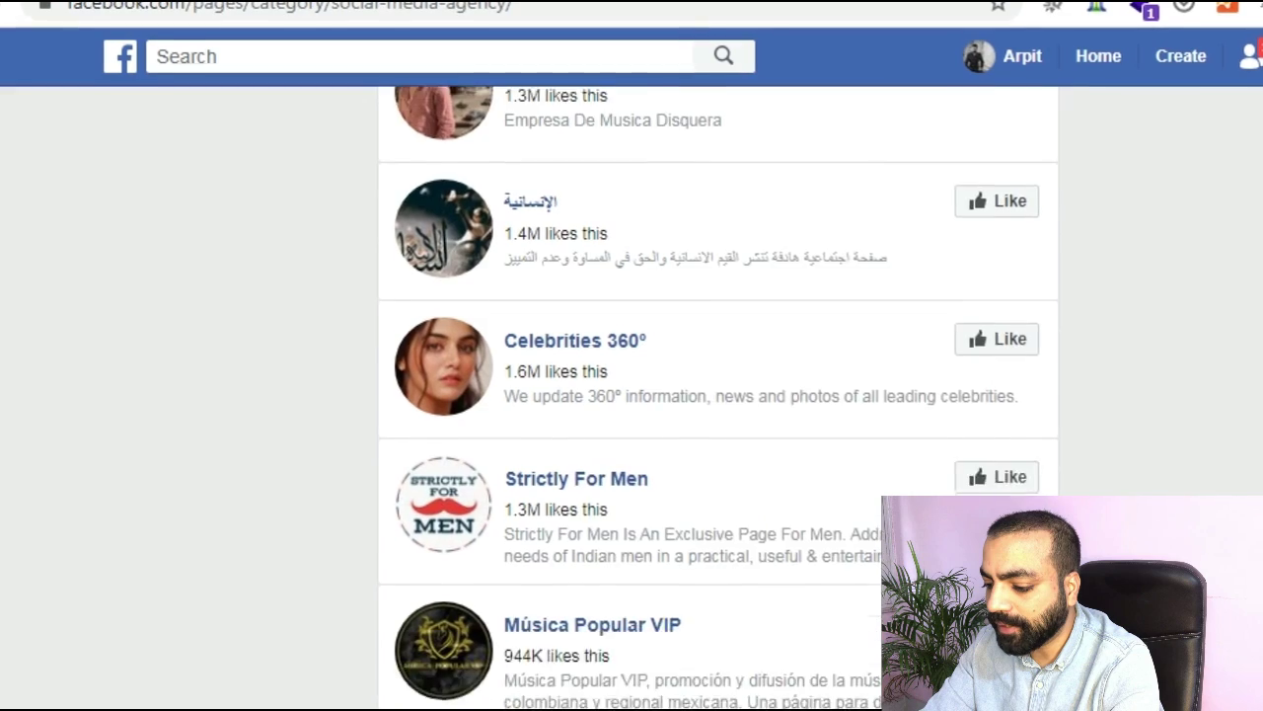
{"action": "scroll", "coordinate": [711, 395], "scroll_direction": "down", "scroll_amount": 6}
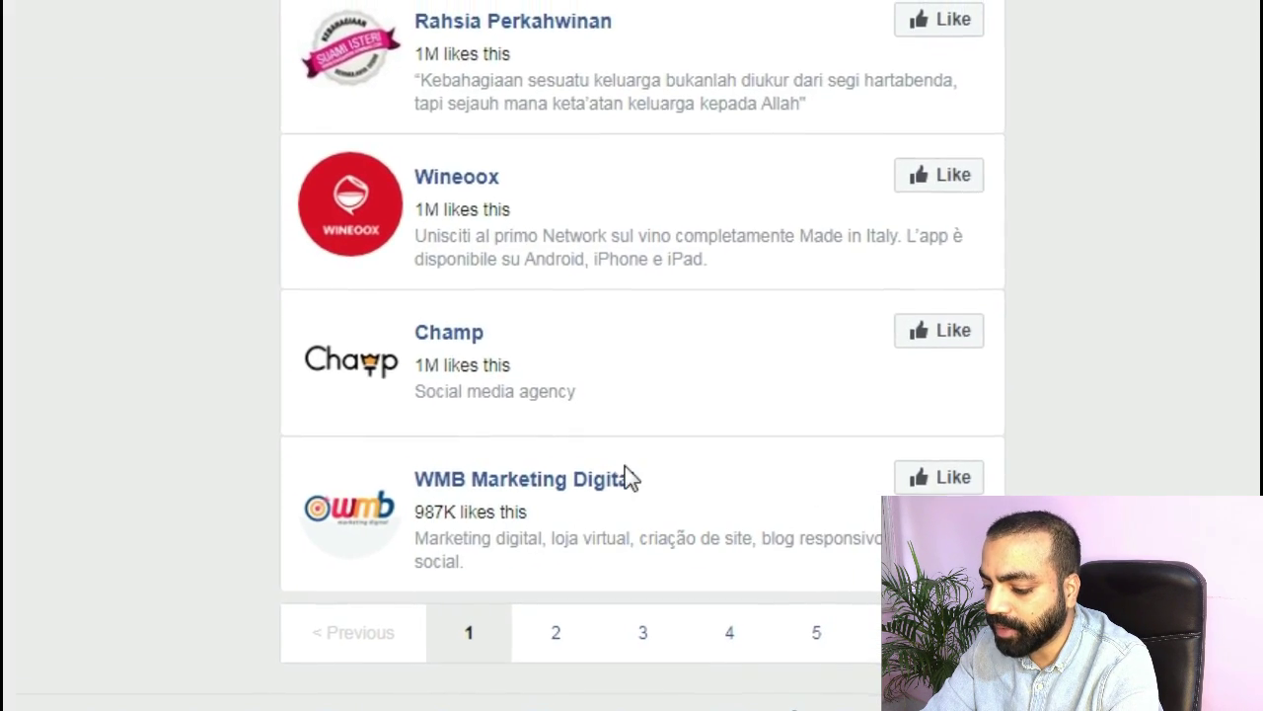
{"action": "mouse_move", "coordinate": [625, 480]}
{"action": "left_click", "coordinate": [578, 380]}
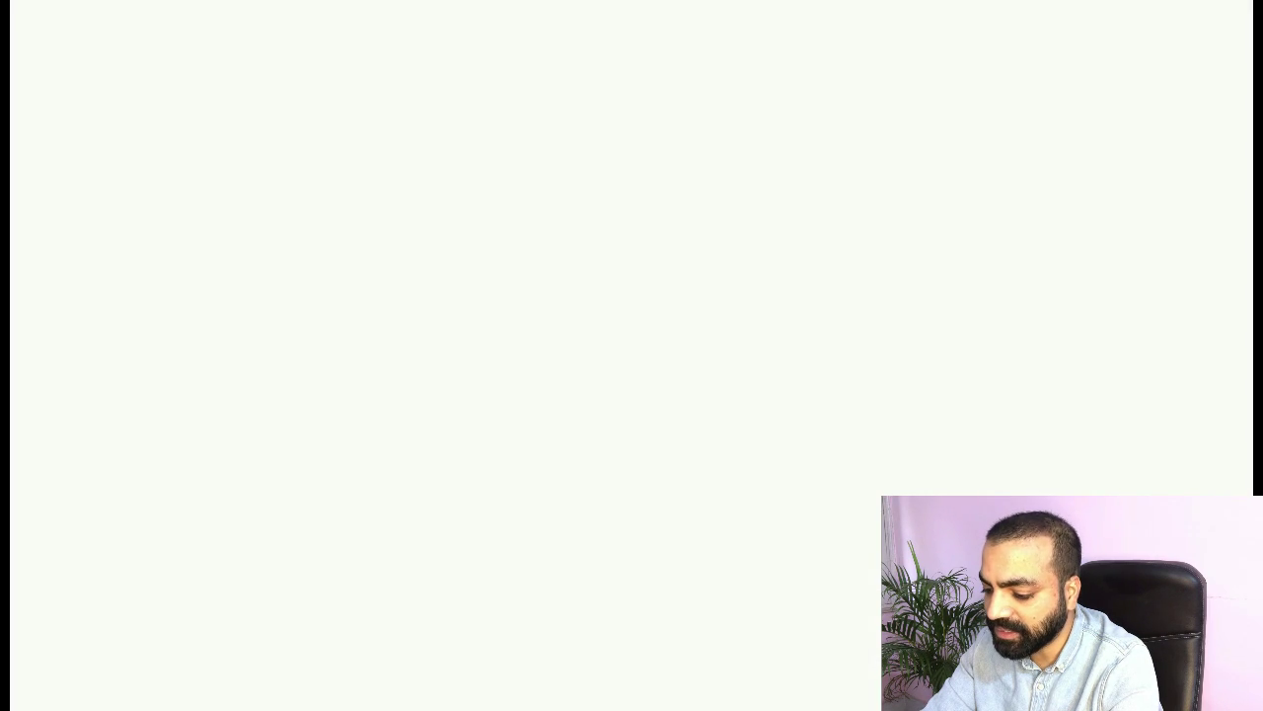
{"action": "left_click", "coordinate": [637, 306]}
{"action": "left_click", "coordinate": [601, 501]}
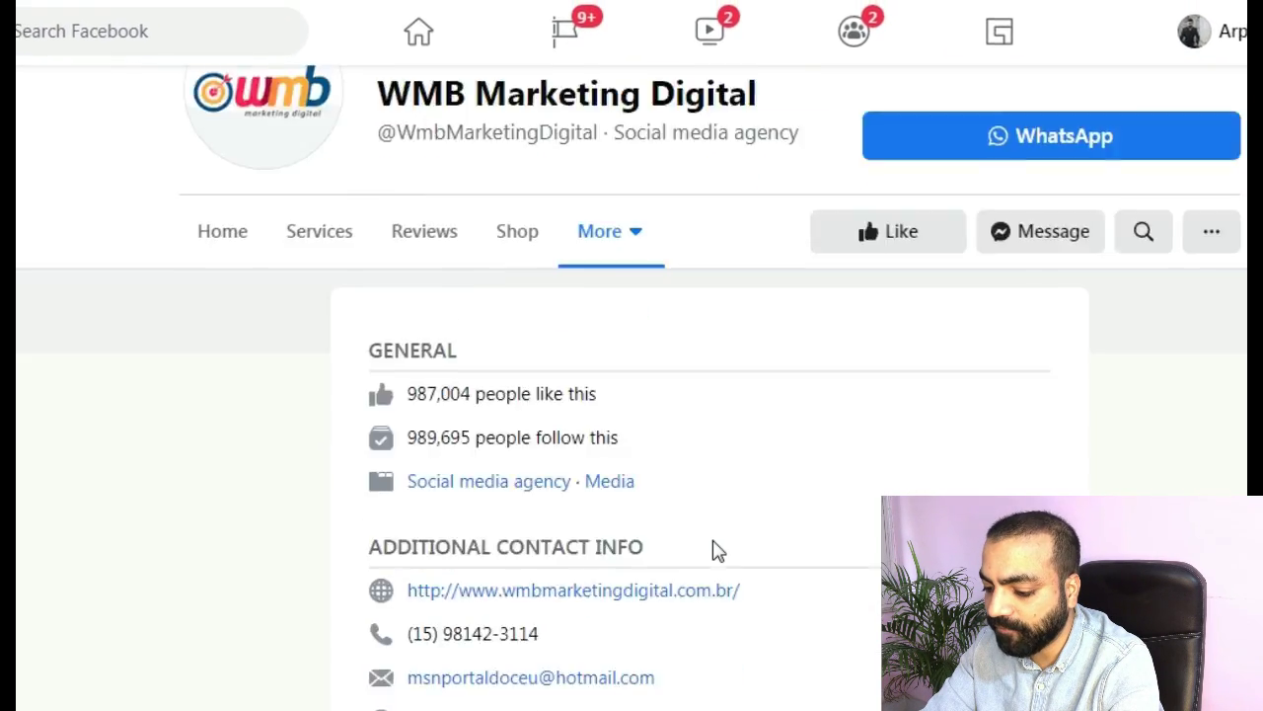
{"action": "scroll", "coordinate": [714, 549], "scroll_direction": "down", "scroll_amount": 3}
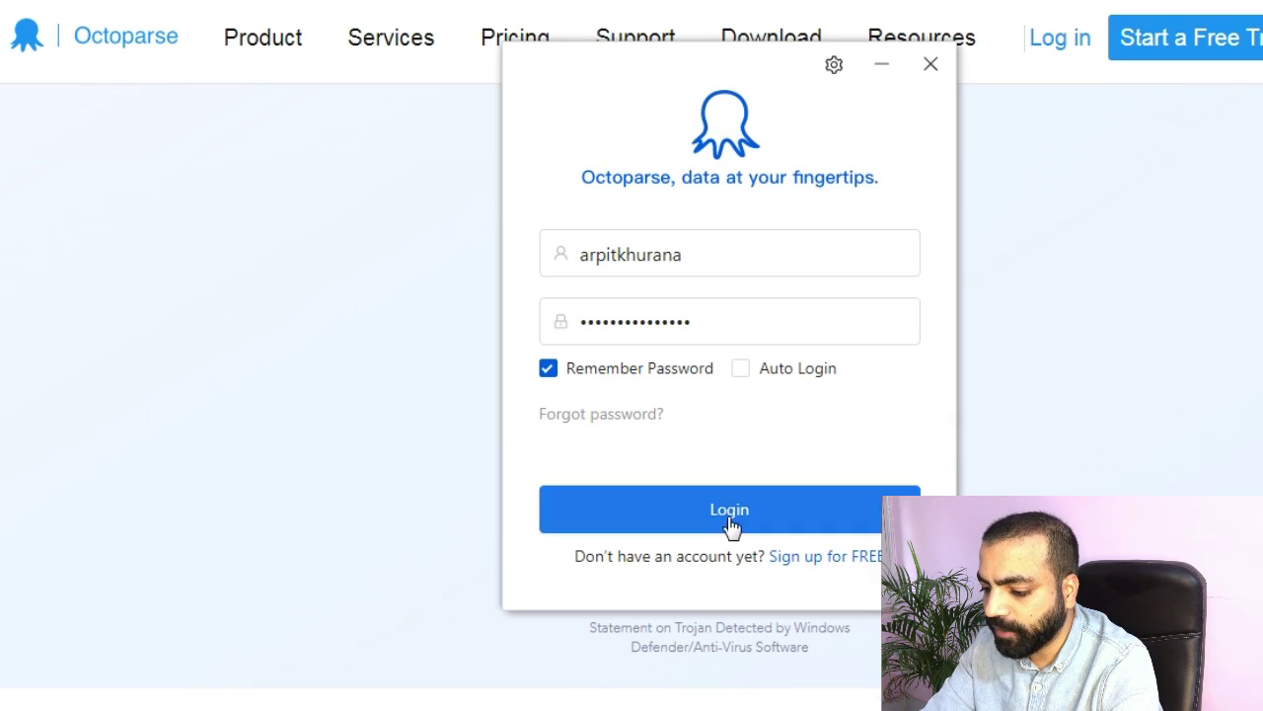
{"action": "left_click", "coordinate": [731, 523]}
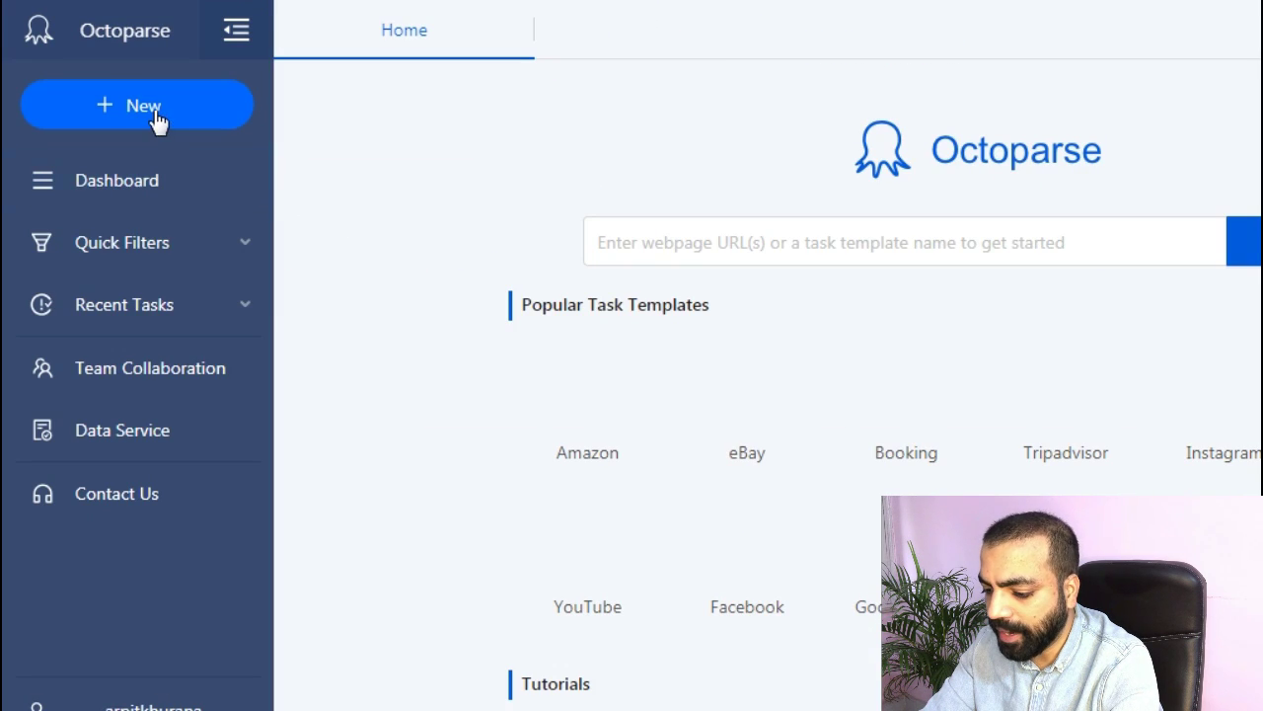
{"action": "left_click", "coordinate": [158, 119]}
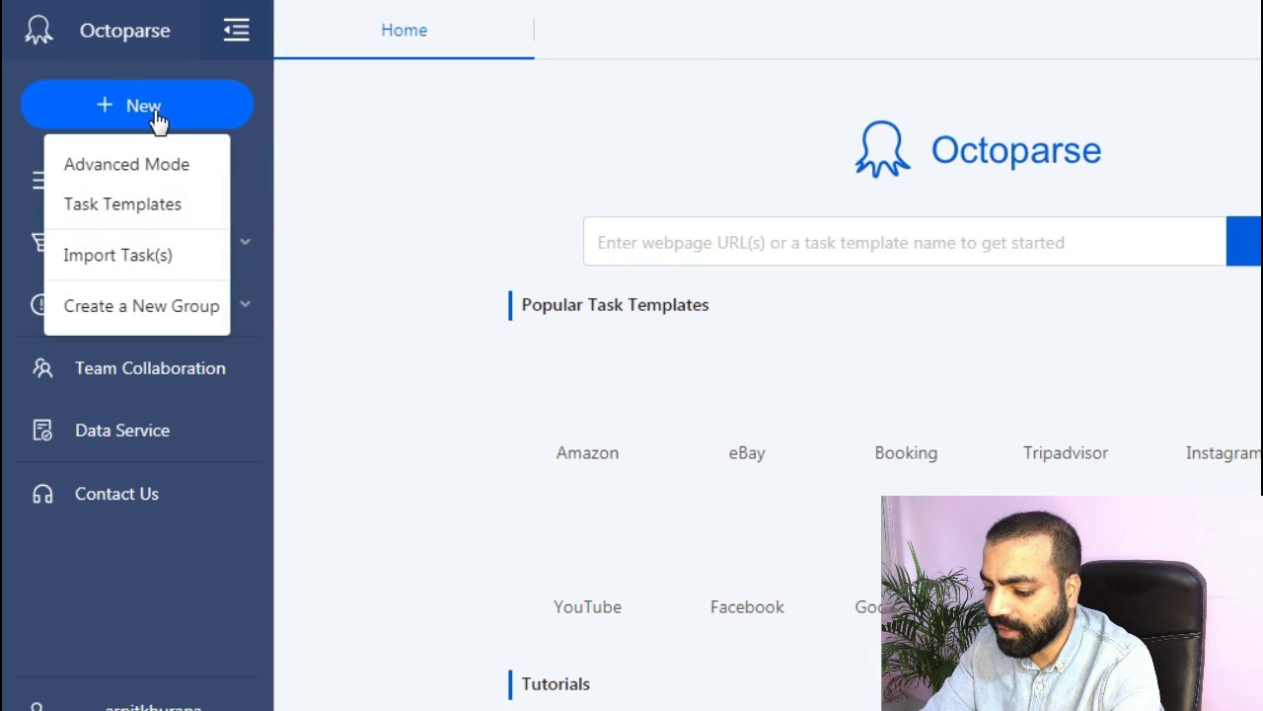
{"action": "left_click", "coordinate": [150, 164]}
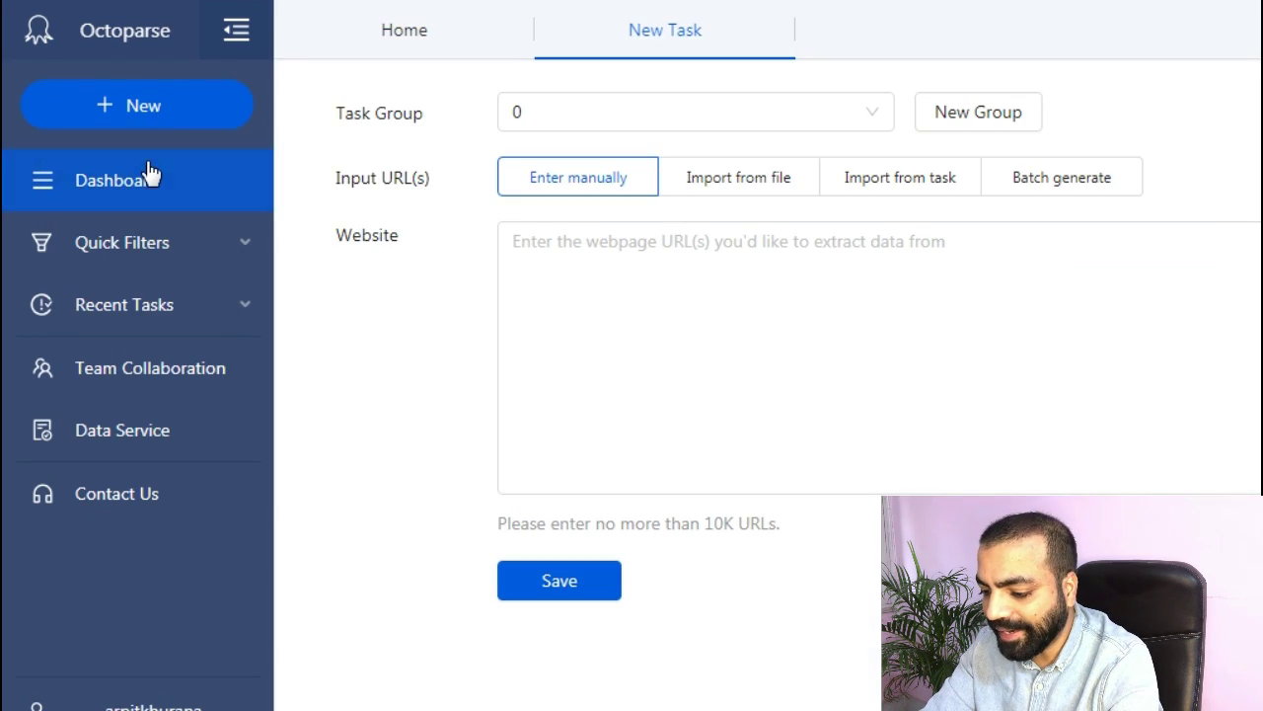
{"action": "left_click", "coordinate": [547, 249]}
{"action": "type", "text": "ww"}
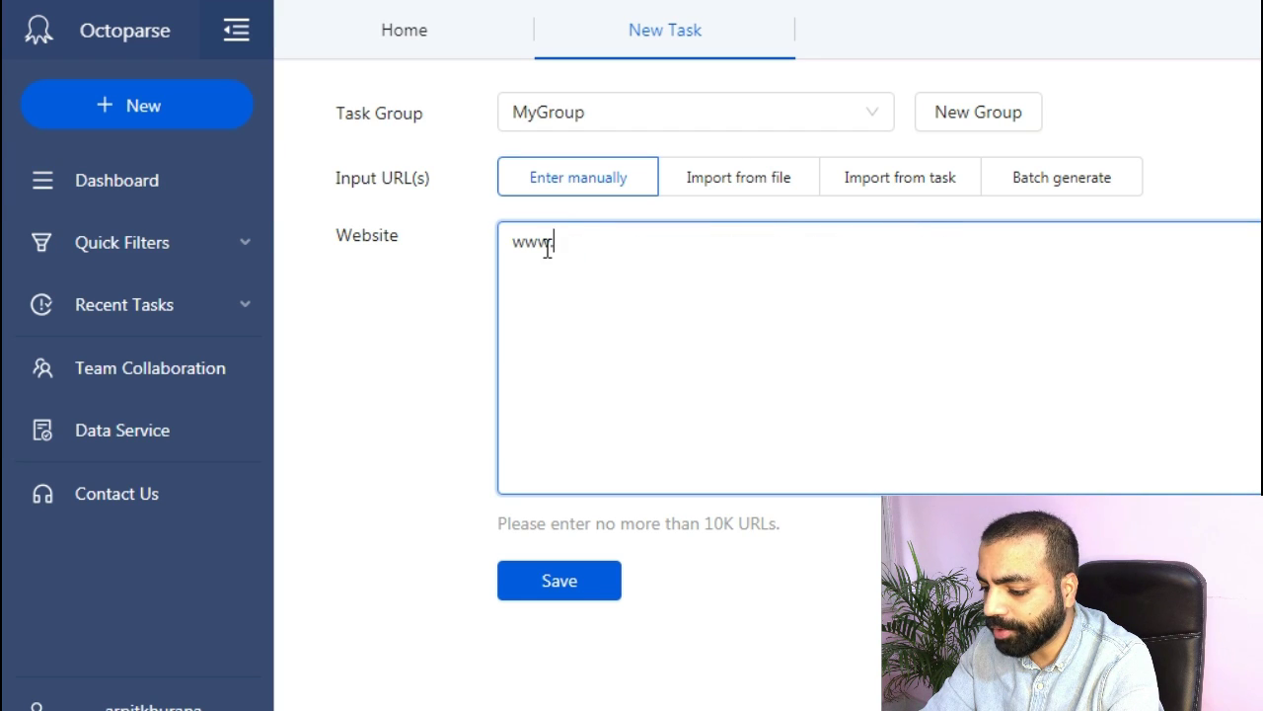
{"action": "type", "text": "w.facebook.com"}
{"action": "left_click", "coordinate": [564, 584]}
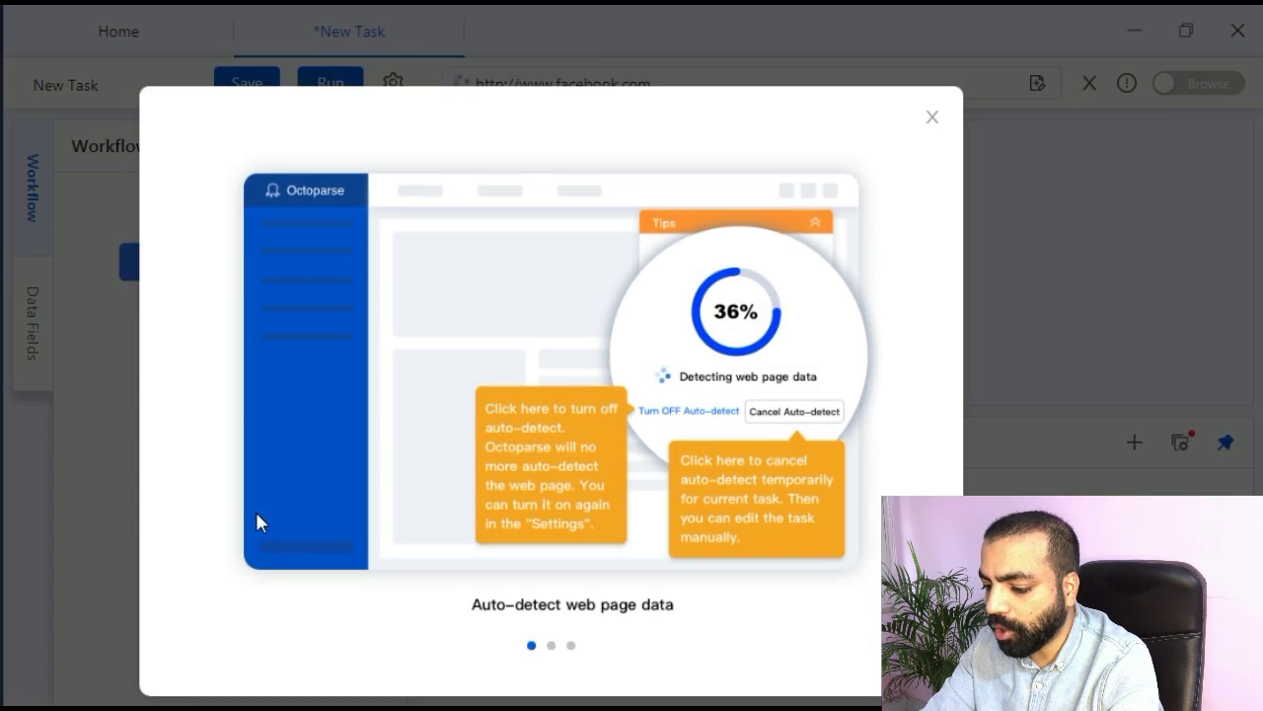
{"action": "left_click", "coordinate": [934, 115]}
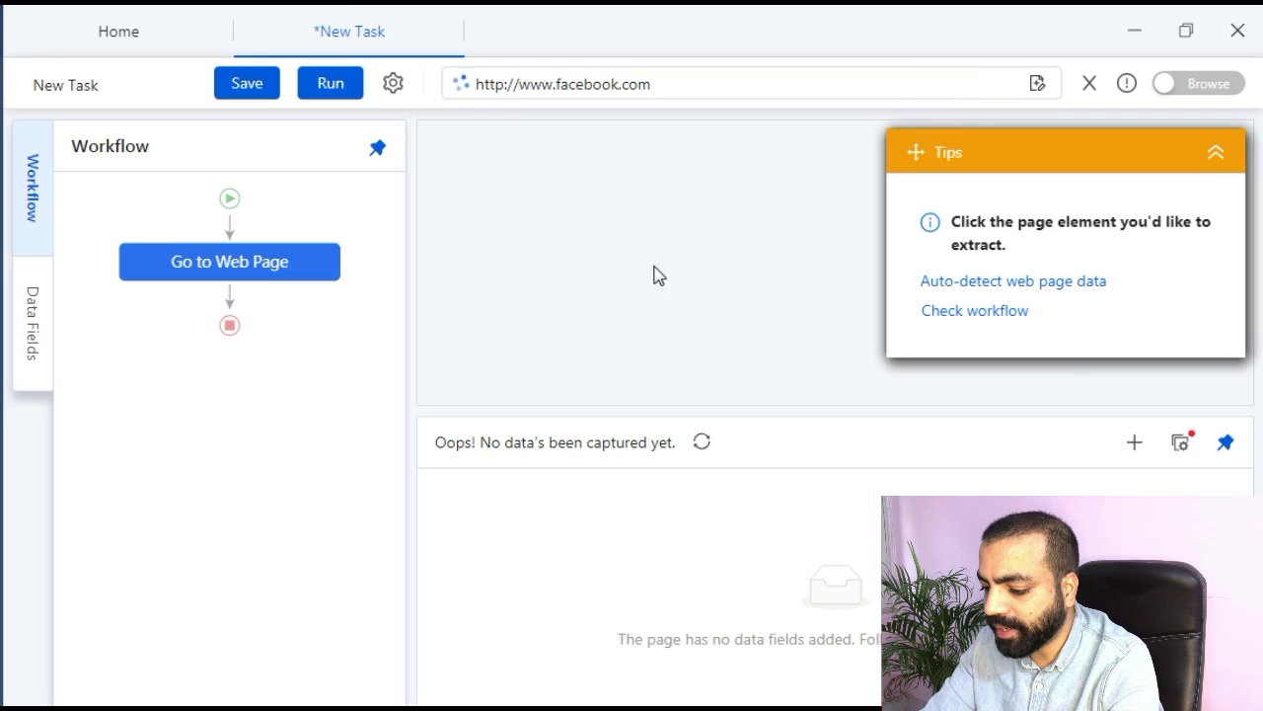
{"action": "left_click_drag", "start_coordinate": [905, 415], "coordinate": [905, 544]}
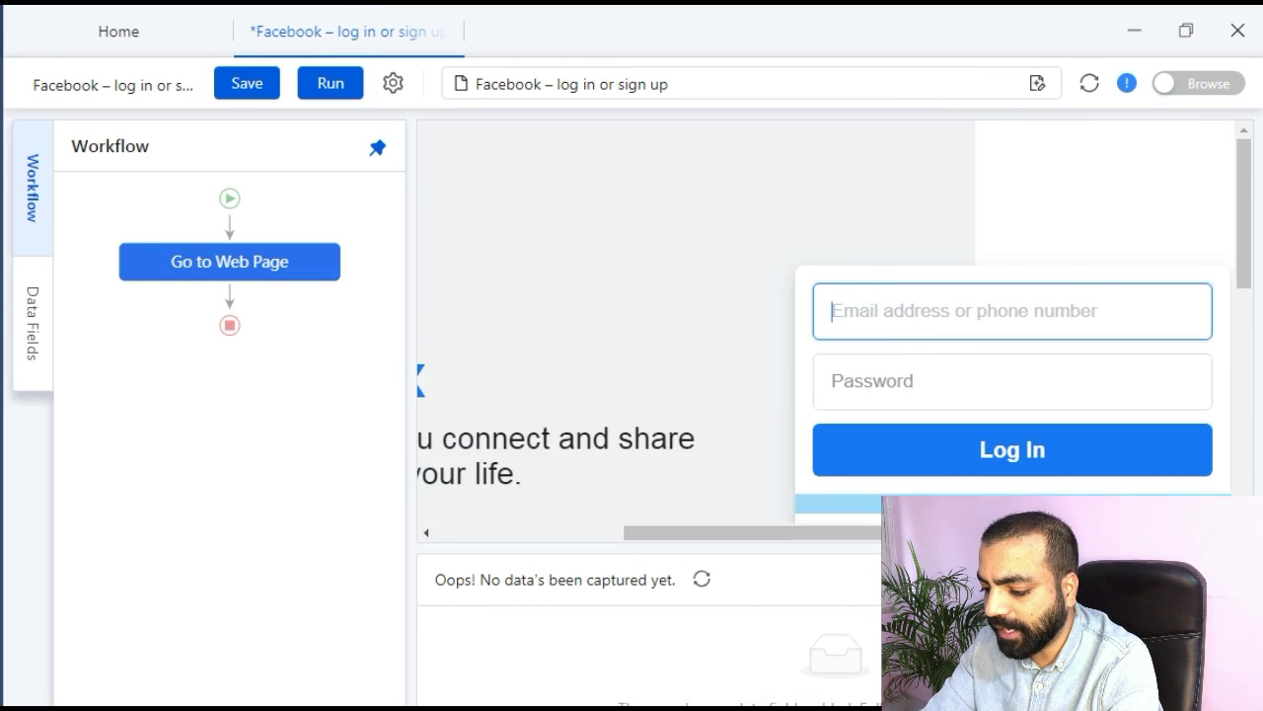
{"action": "left_click", "coordinate": [868, 321]}
{"action": "left_click", "coordinate": [942, 260]}
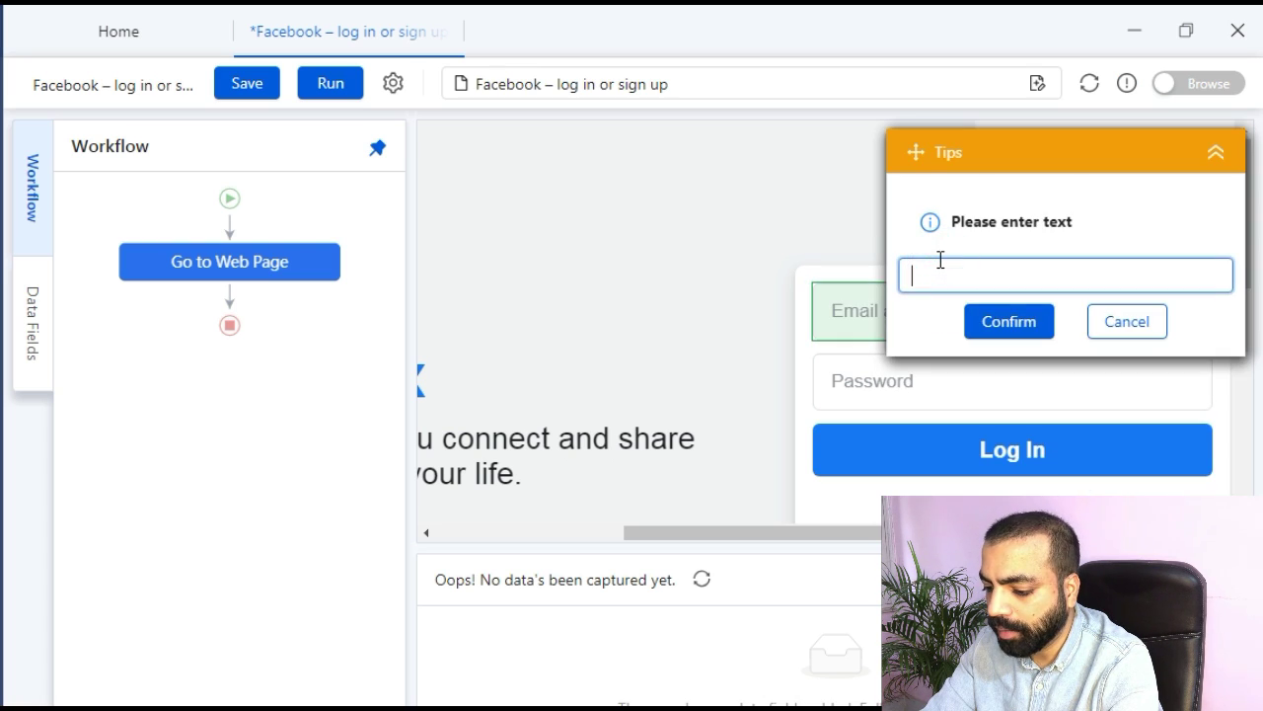
{"action": "left_click", "coordinate": [1001, 318]}
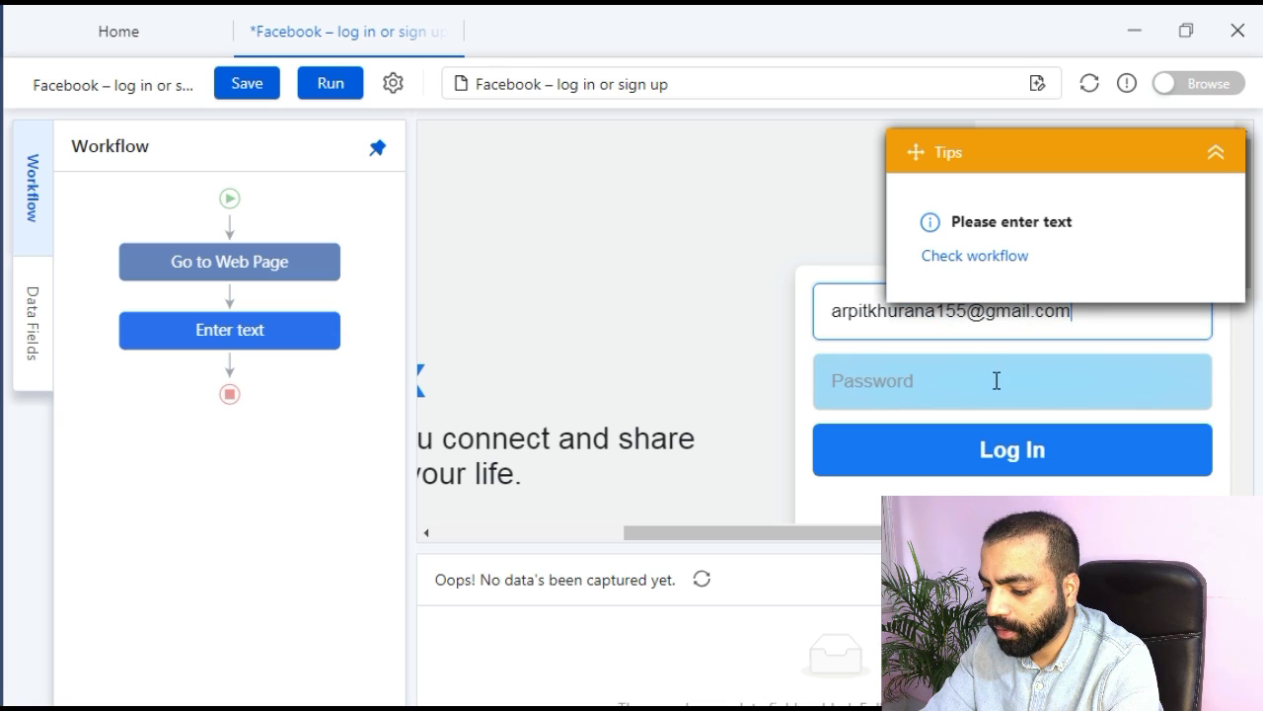
Add an Enter text step for the account password and a Click Item step on Log In.
{"action": "left_click", "coordinate": [997, 381]}
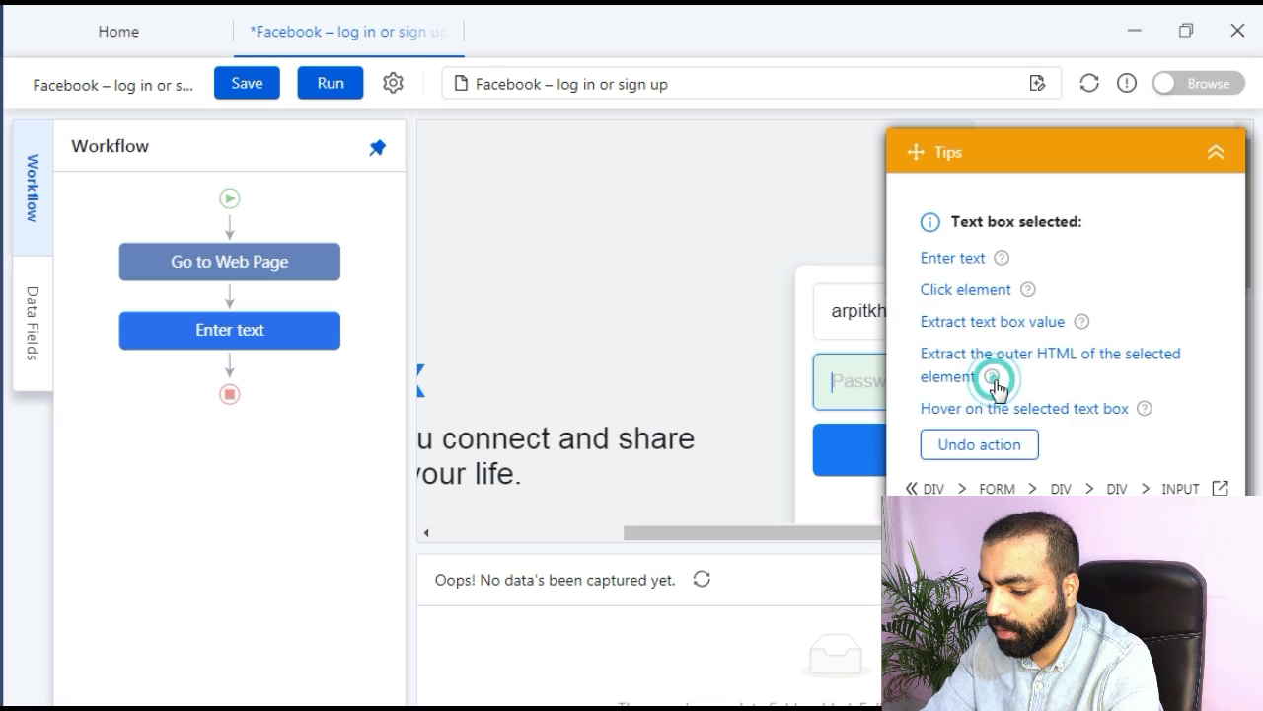
{"action": "left_click", "coordinate": [965, 262]}
{"action": "left_click", "coordinate": [955, 276]}
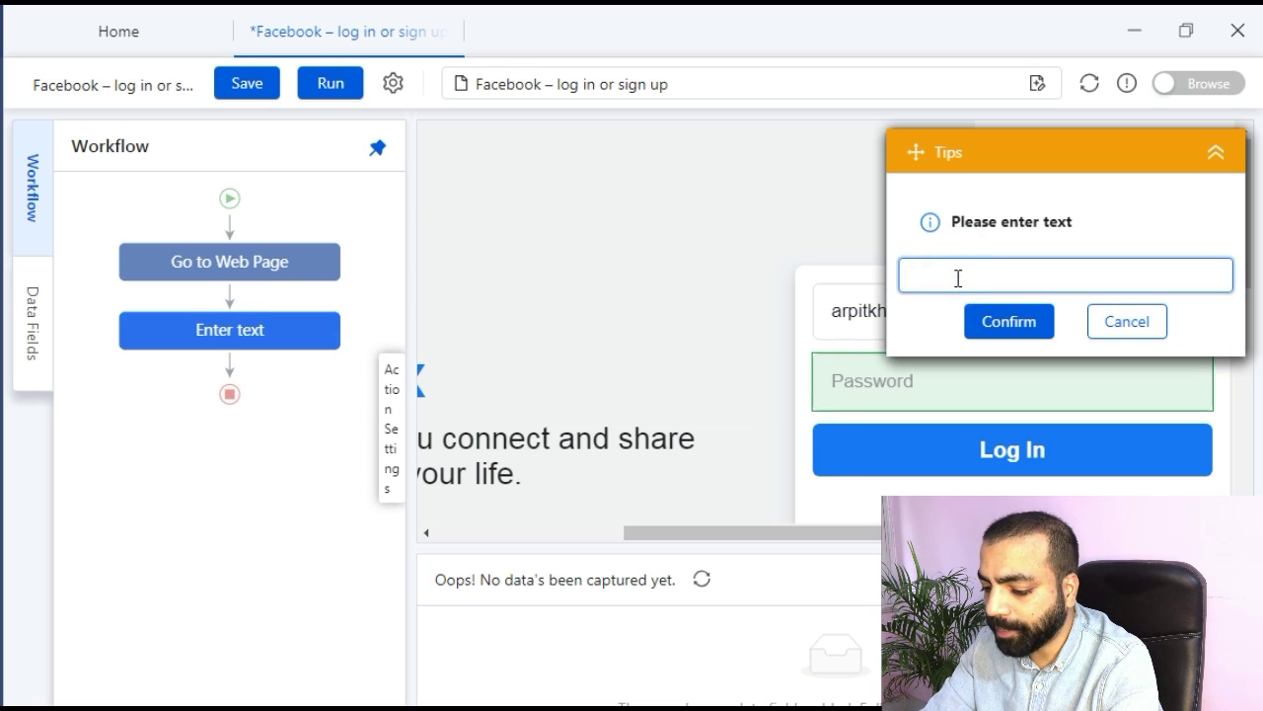
{"action": "key", "text": "ctrl+v"}
{"action": "left_click", "coordinate": [1010, 323]}
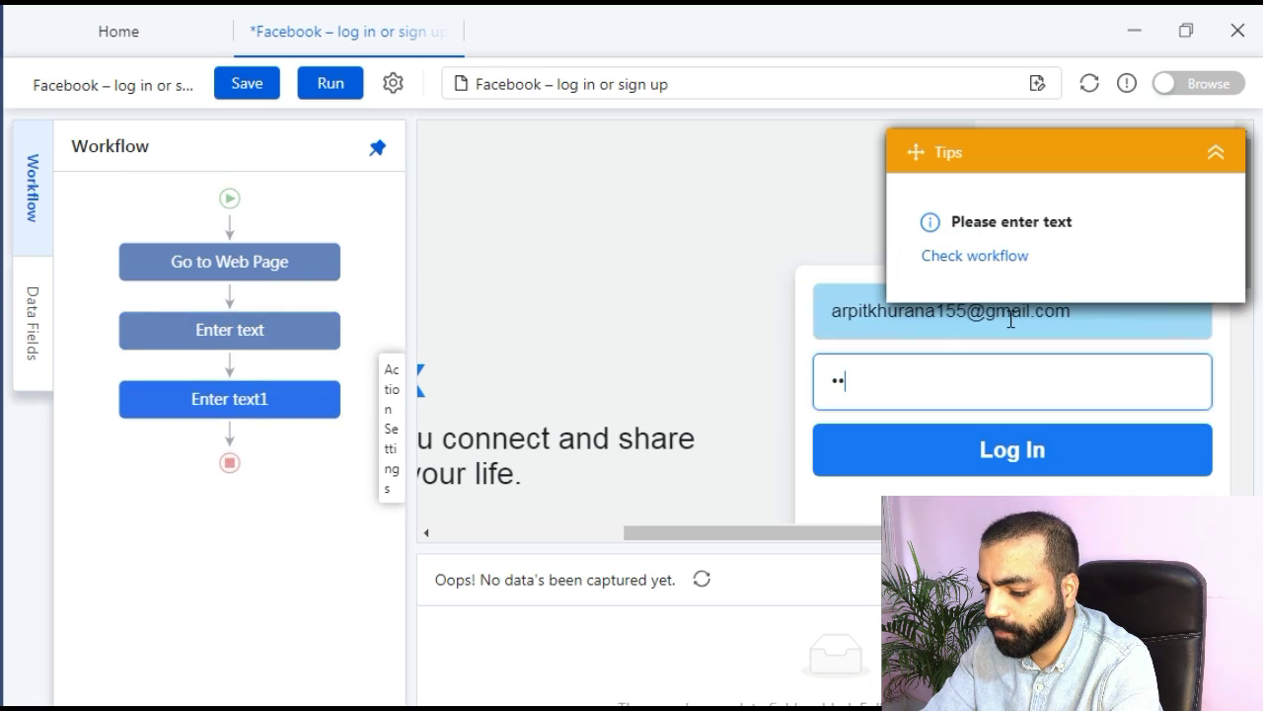
{"action": "left_click", "coordinate": [1013, 449]}
{"action": "left_click", "coordinate": [975, 305]}
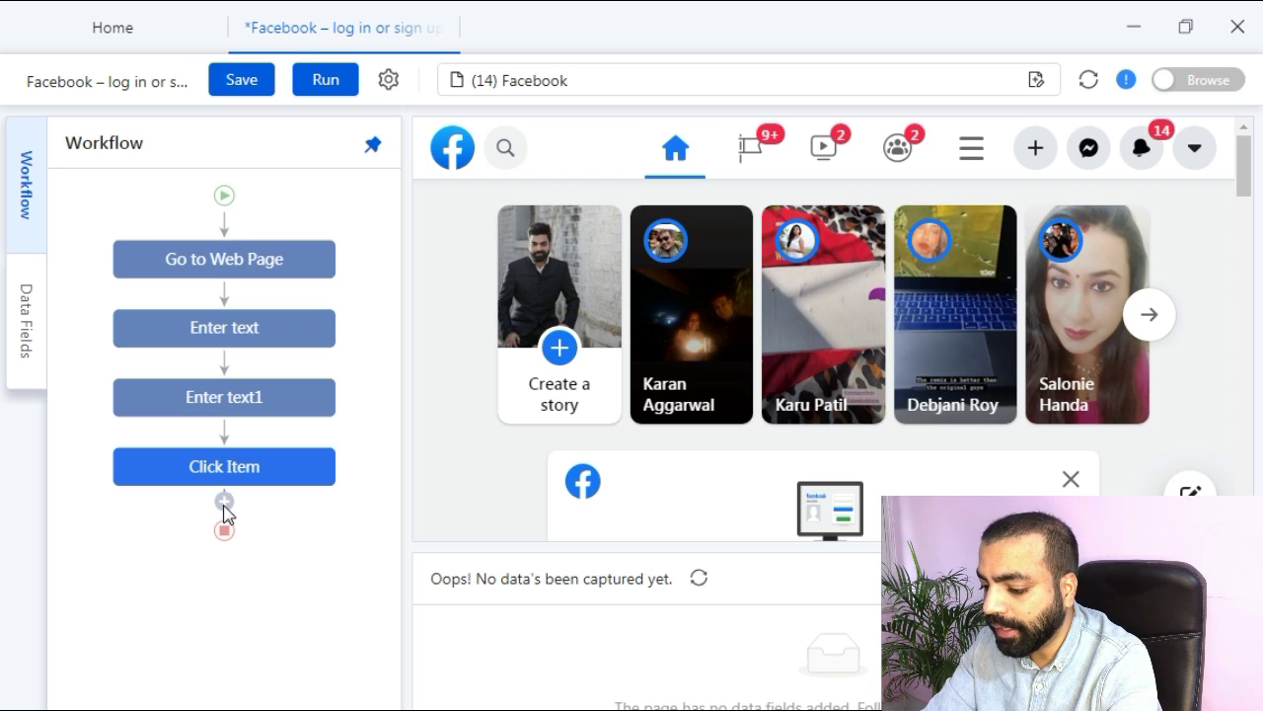
Add a Go to Web Page step after Click Item that loads the Social media agency category URL.
{"action": "left_click", "coordinate": [224, 505]}
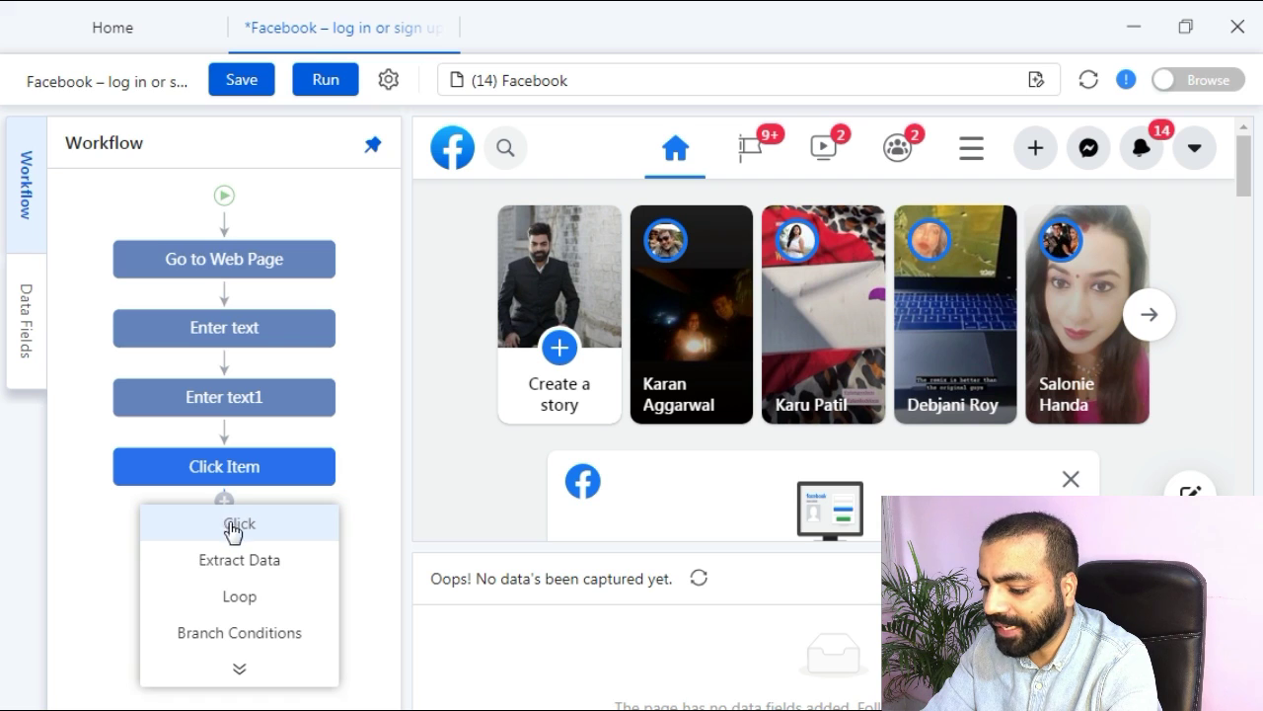
{"action": "left_click", "coordinate": [240, 670]}
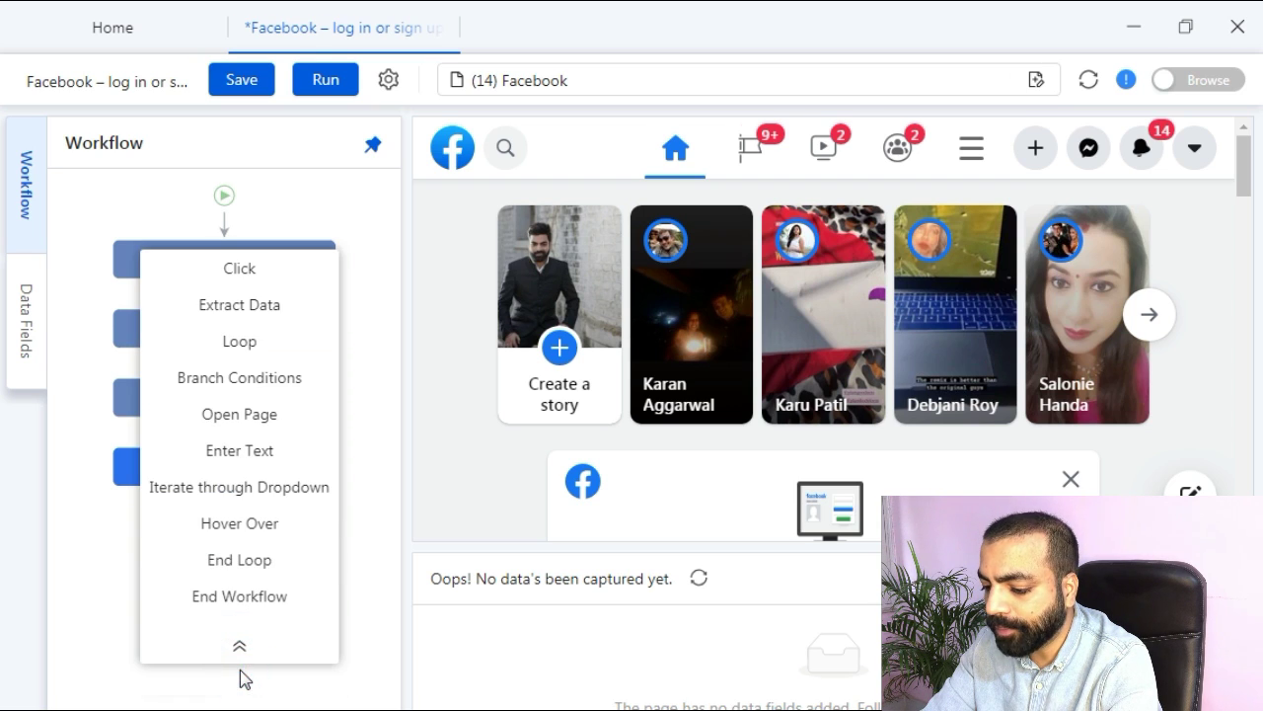
{"action": "left_click", "coordinate": [252, 421]}
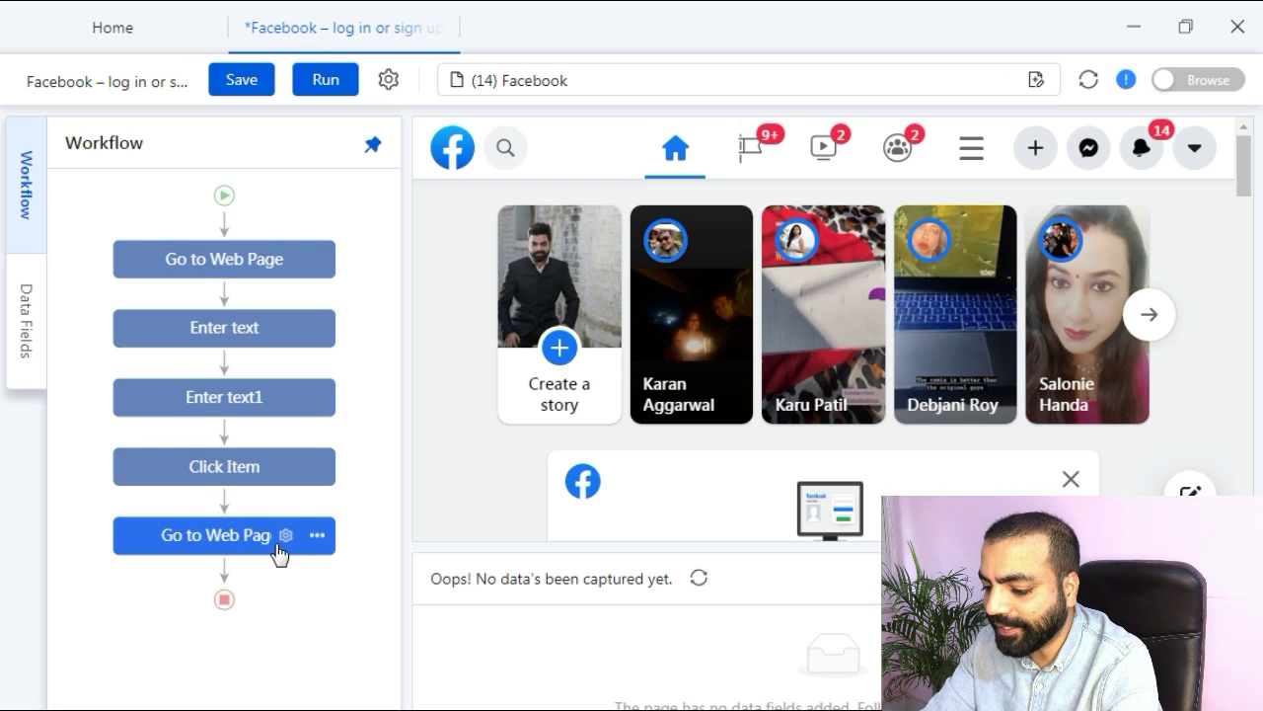
{"action": "left_click", "coordinate": [286, 535]}
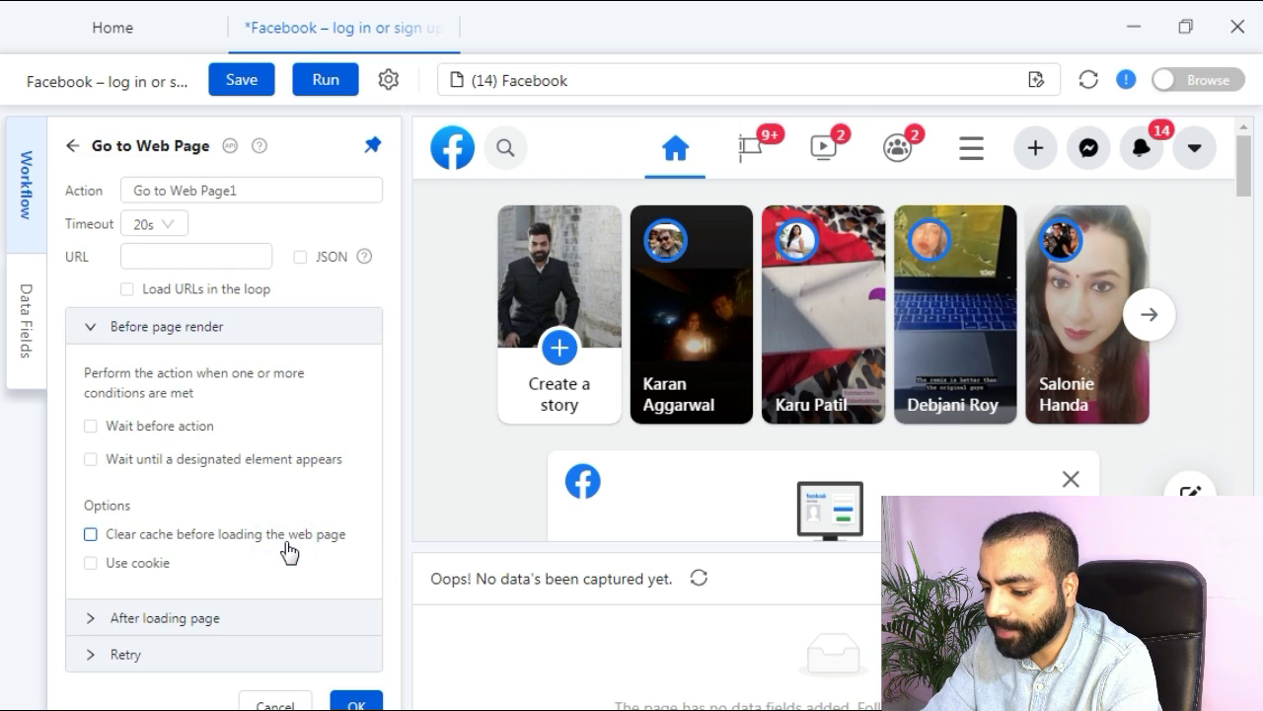
{"action": "left_click", "coordinate": [242, 255]}
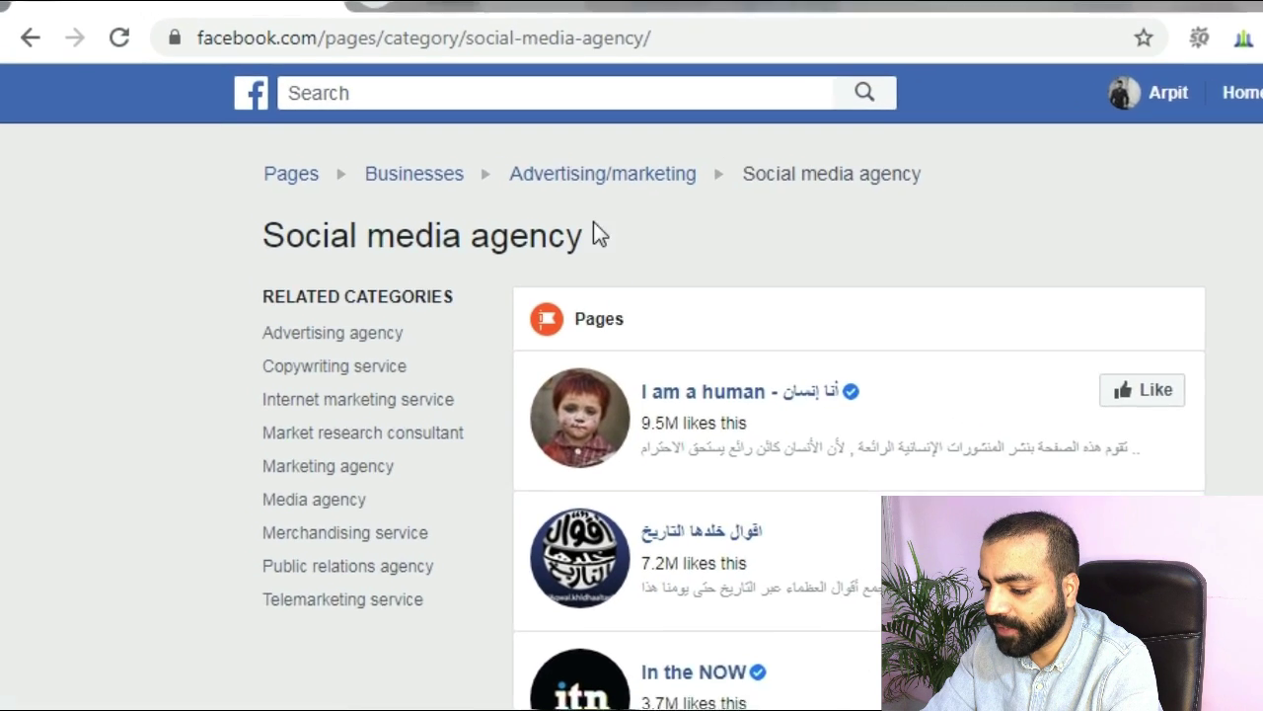
{"action": "left_click", "coordinate": [713, 34]}
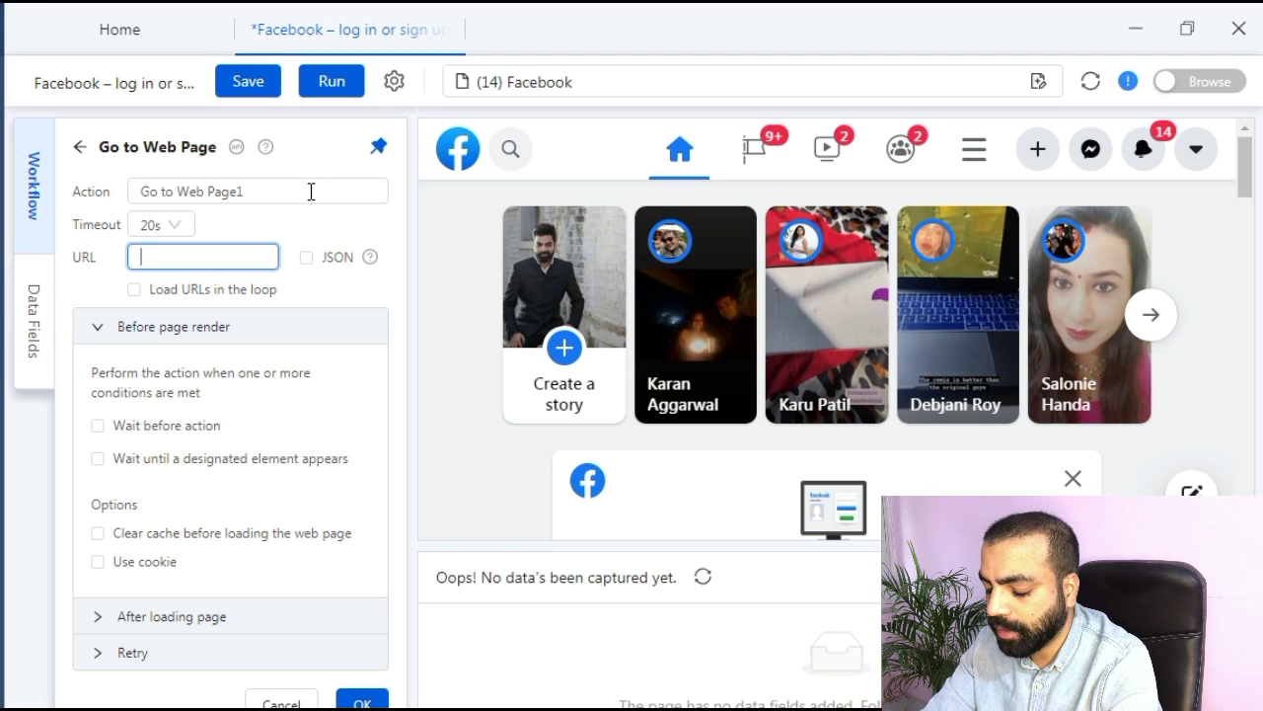
{"action": "type", "text": "https://www.facebook.com/pages/category/social-media-agency/"}
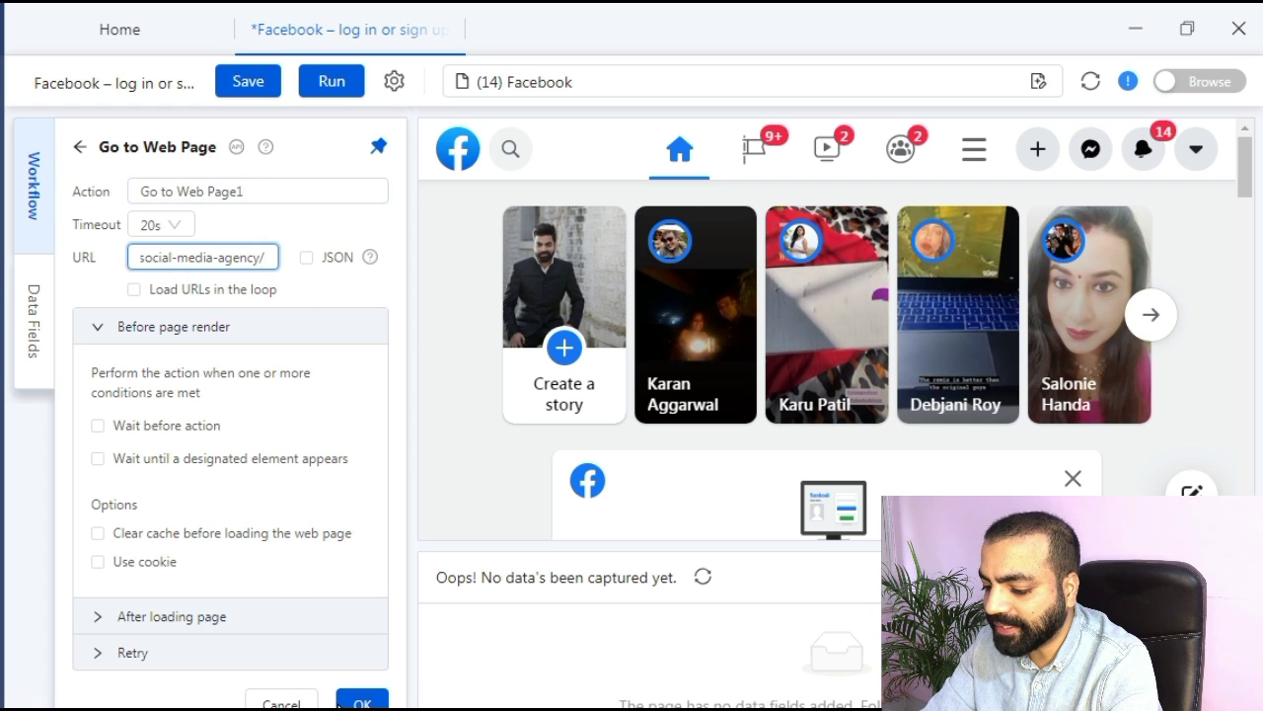
{"action": "left_click", "coordinate": [361, 699]}
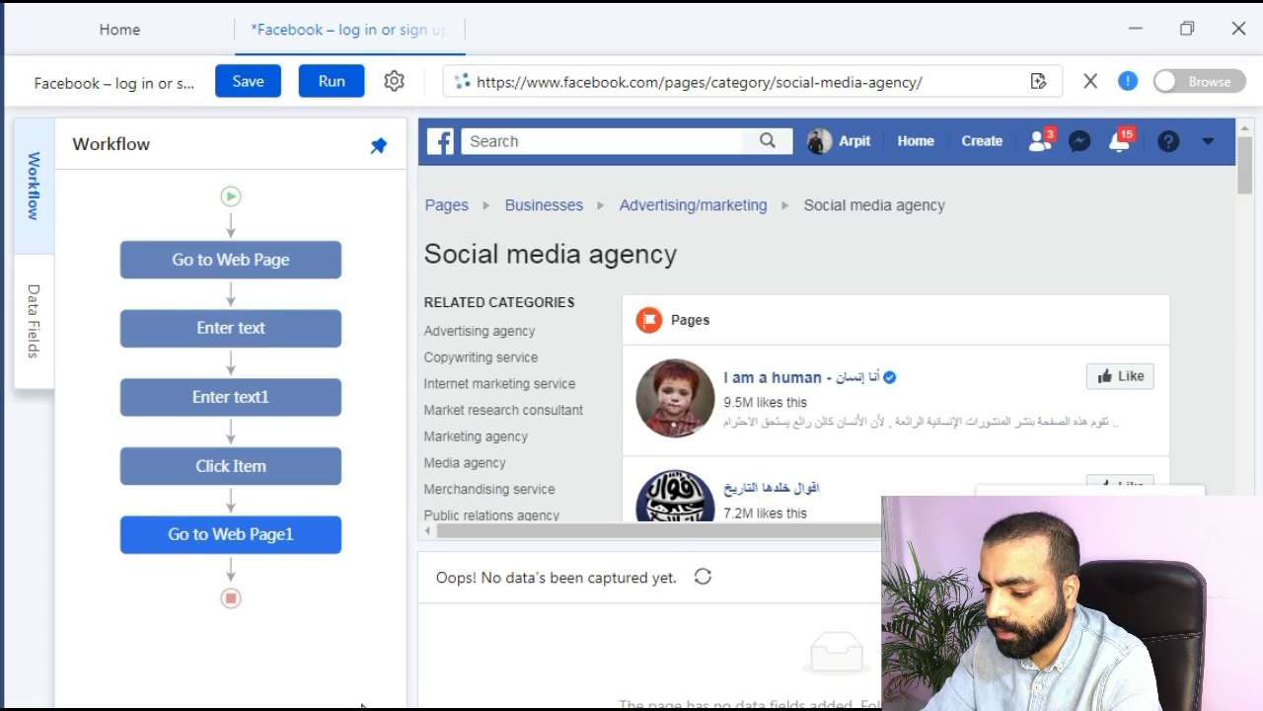
{"action": "left_click", "coordinate": [1128, 79]}
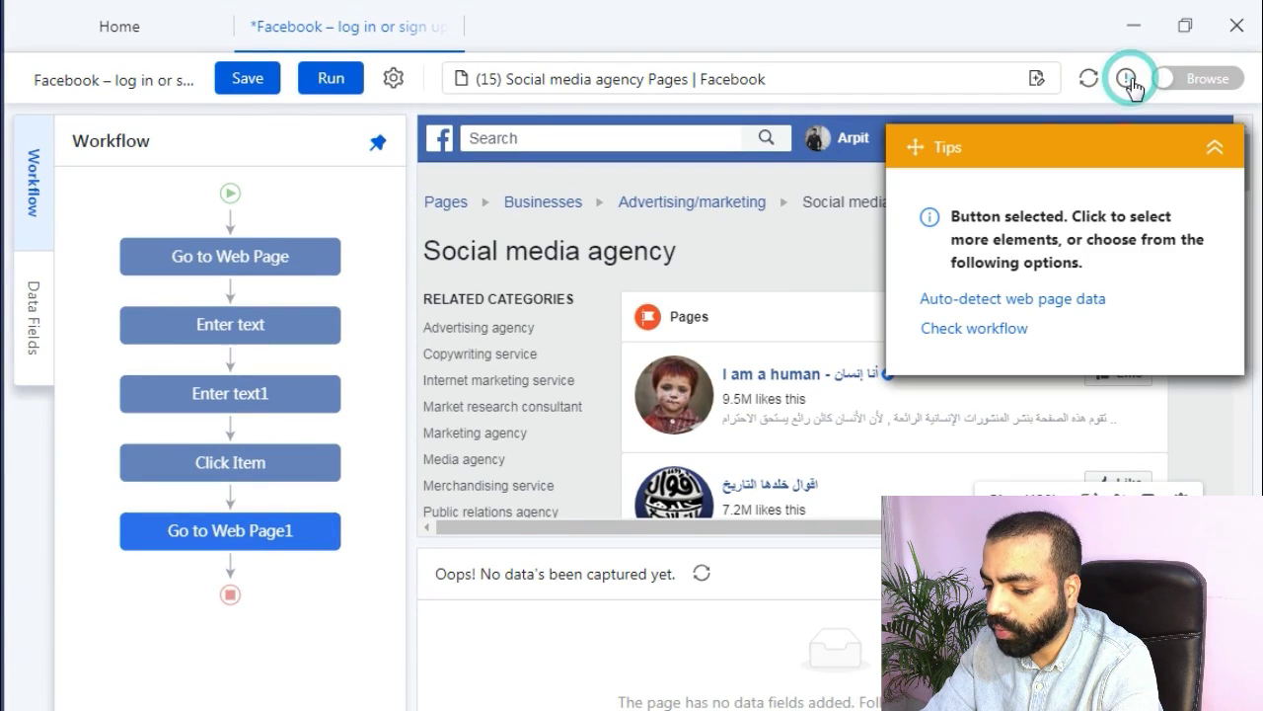
Auto-detect the page list and remove Title, Title_URL, Image, _4bl9 and _52eh, keeping _4bl7_URL.
{"action": "left_click", "coordinate": [1082, 309]}
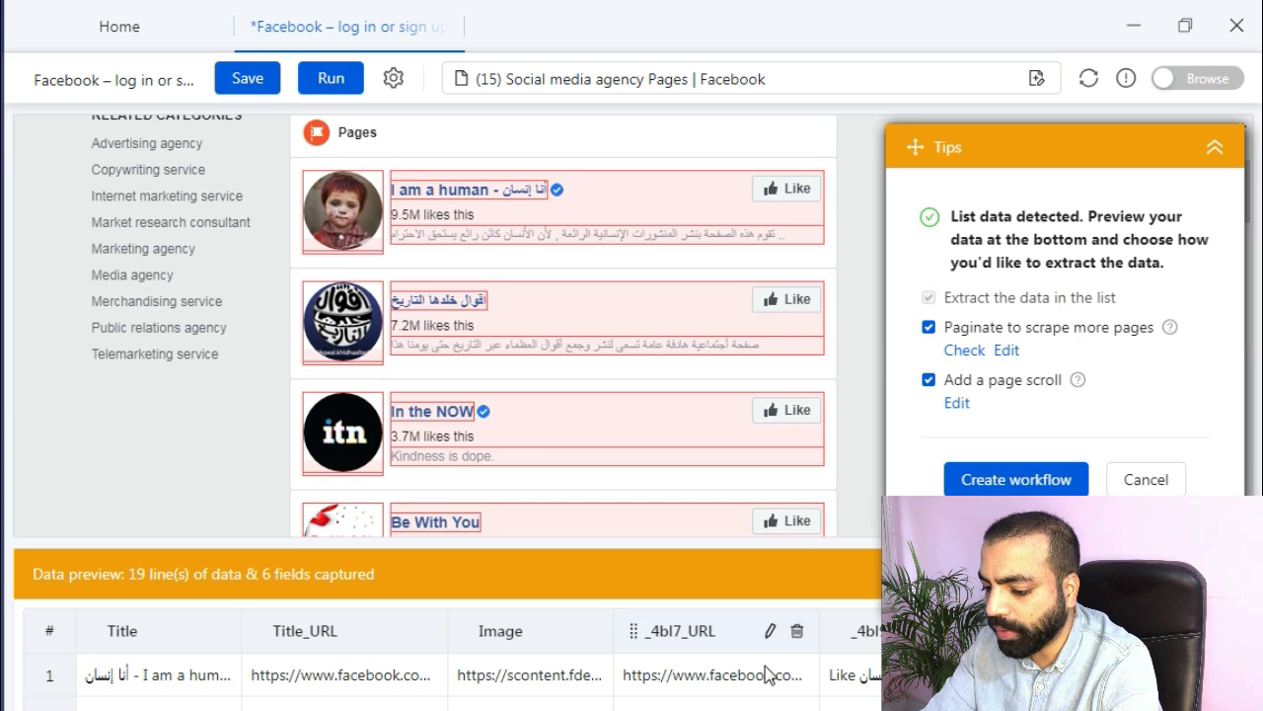
{"action": "scroll", "coordinate": [846, 680], "scroll_direction": "down", "scroll_amount": 8}
{"action": "scroll", "coordinate": [444, 681], "scroll_direction": "up", "scroll_amount": 8}
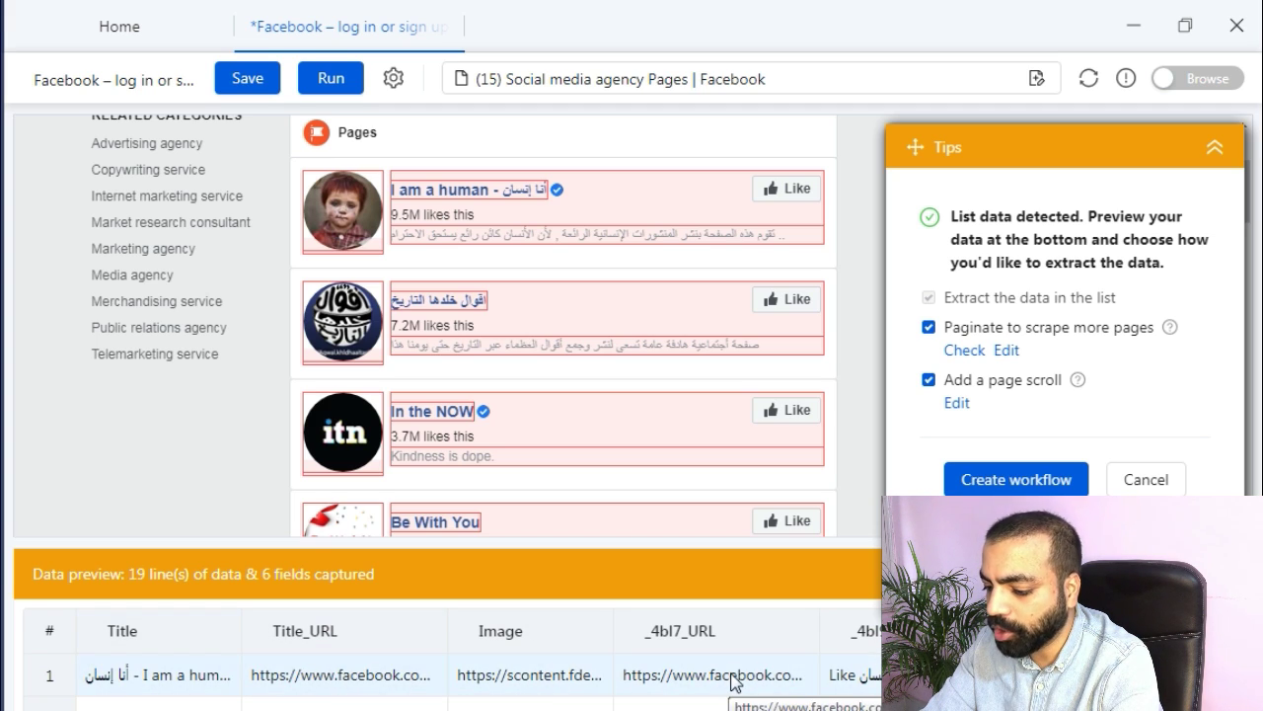
{"action": "left_click", "coordinate": [218, 632]}
{"action": "left_click", "coordinate": [296, 631]}
{"action": "left_click", "coordinate": [312, 632]}
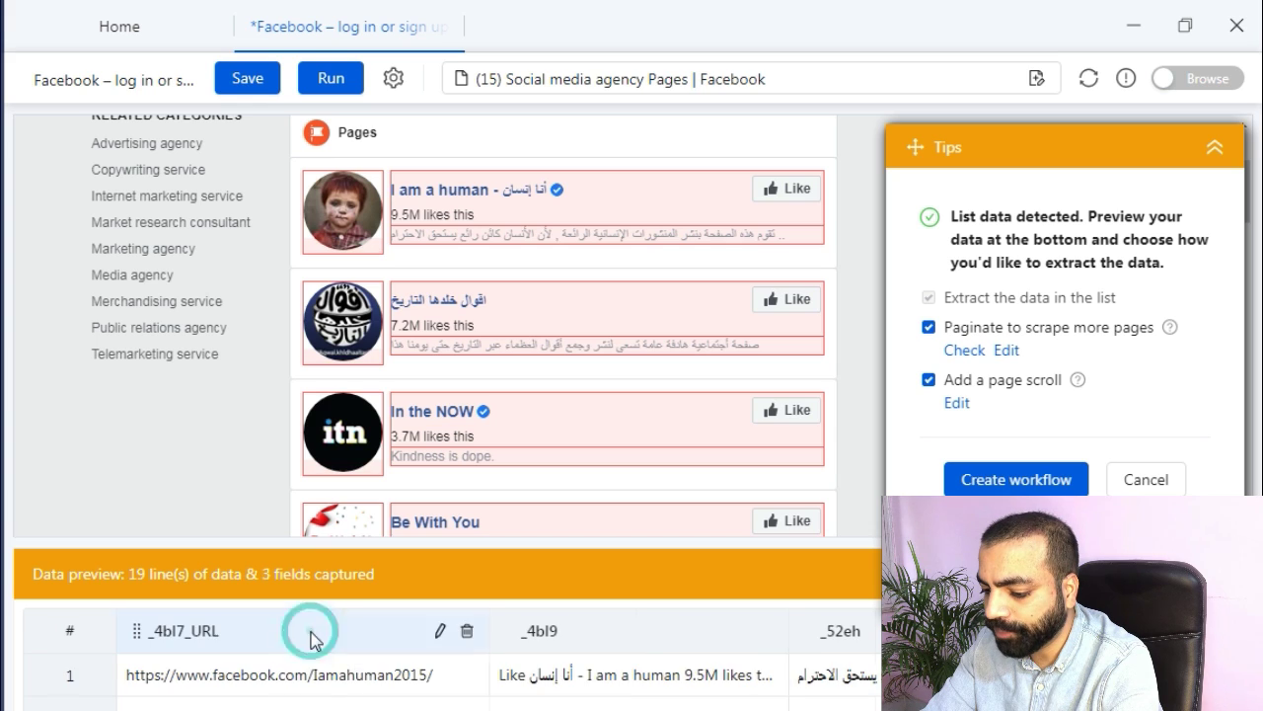
{"action": "left_click", "coordinate": [767, 632]}
{"action": "left_click", "coordinate": [908, 632]}
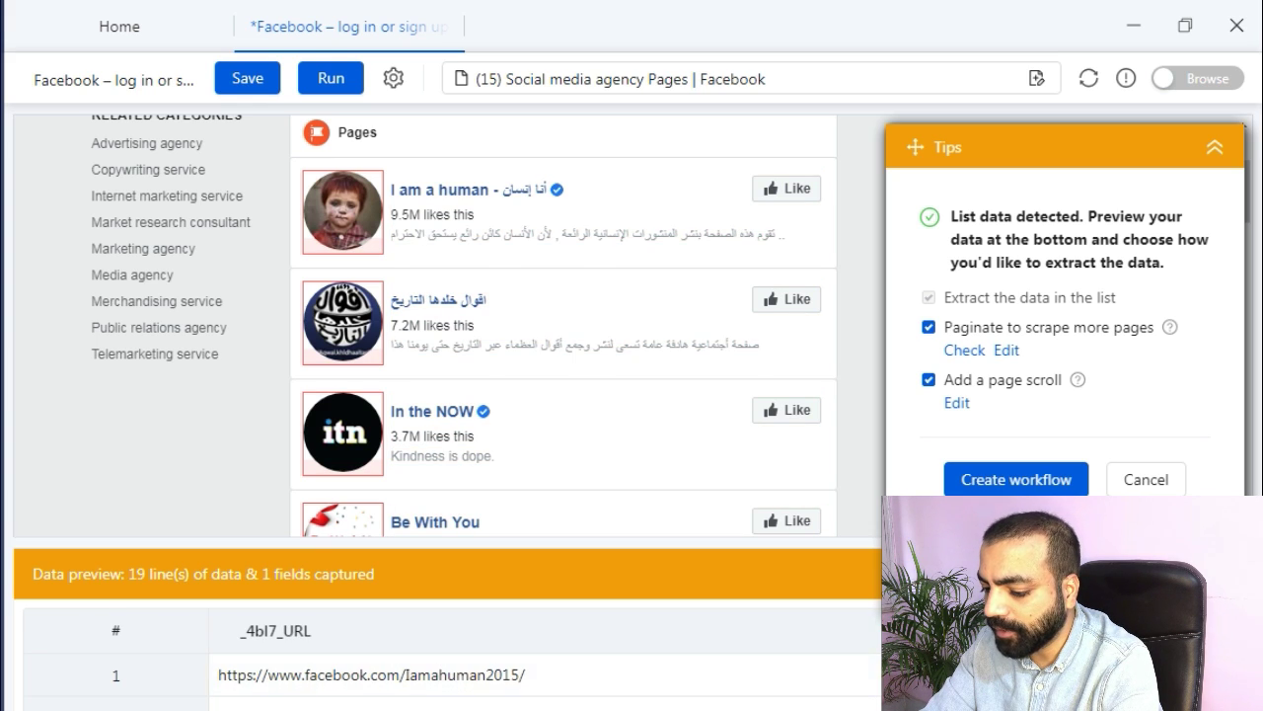
Confirm pagination follows the Next link and create the workflow from the detected list.
{"action": "left_click", "coordinate": [973, 353]}
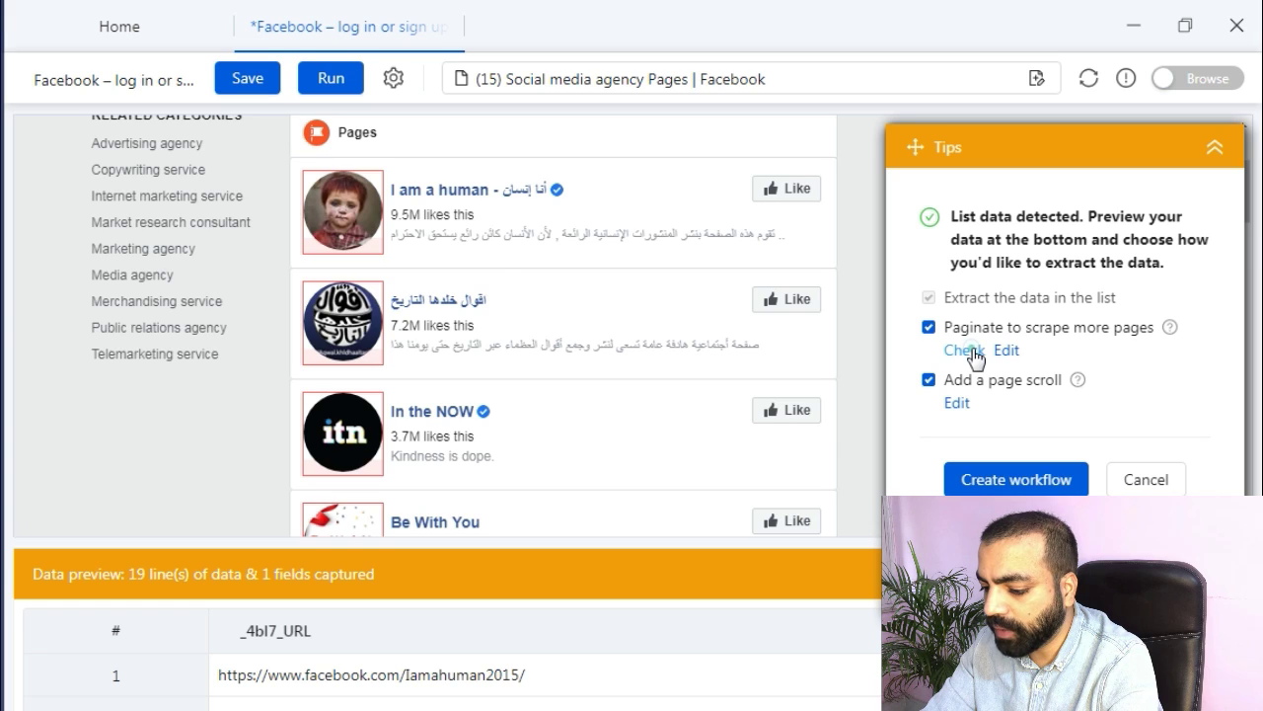
{"action": "left_click", "coordinate": [964, 351]}
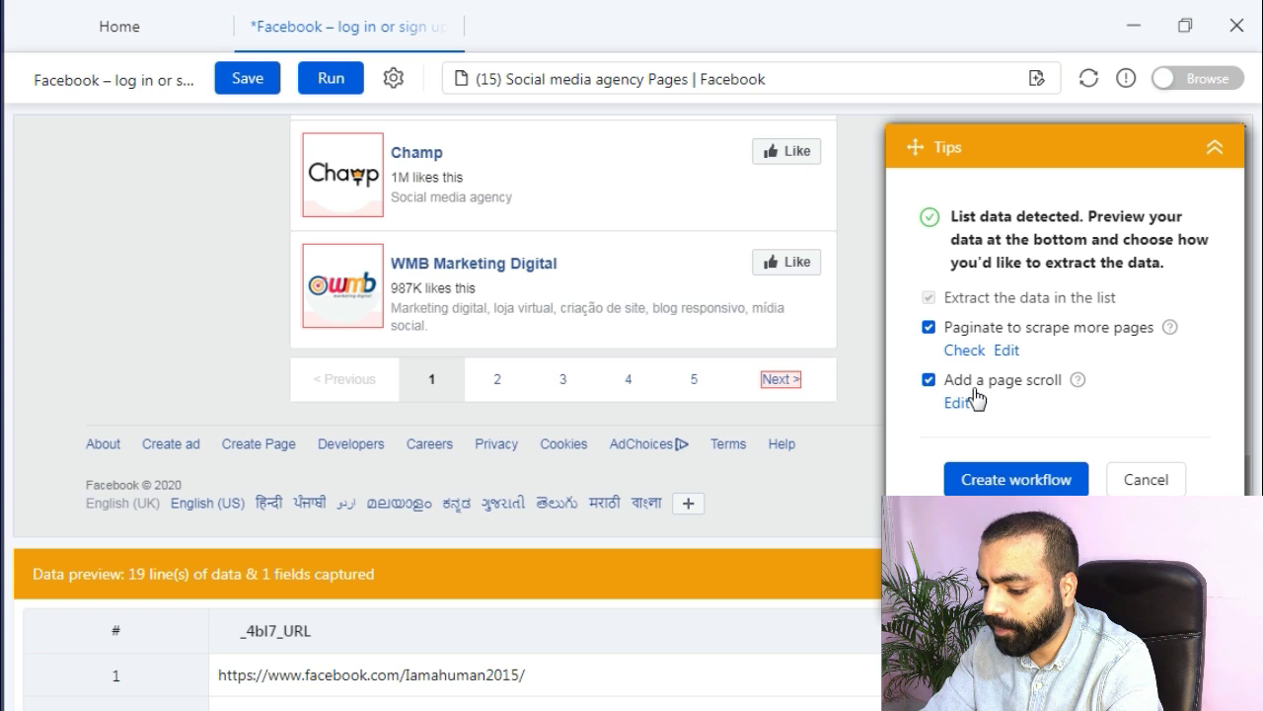
{"action": "left_click", "coordinate": [1014, 480]}
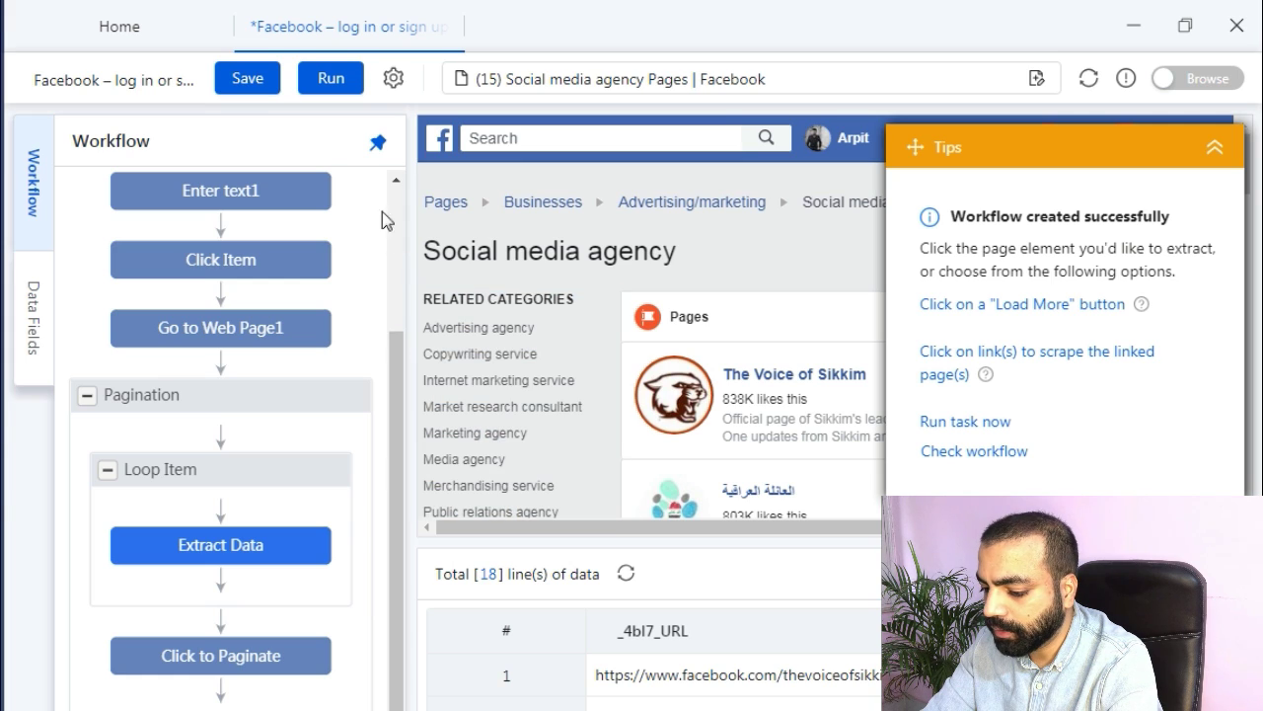
{"action": "left_click", "coordinate": [331, 96]}
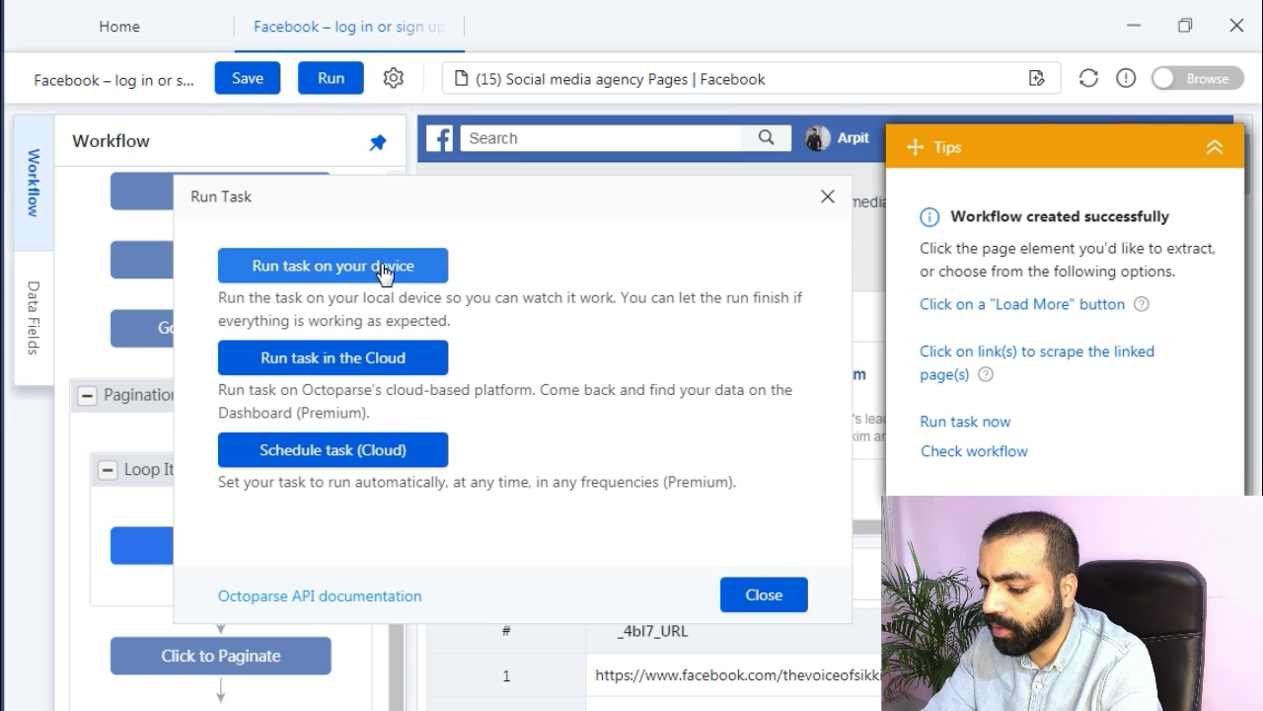
Run the task locally, stop it at 3879 lines, and export the data as Excel (xlsx).
{"action": "left_click", "coordinate": [384, 275]}
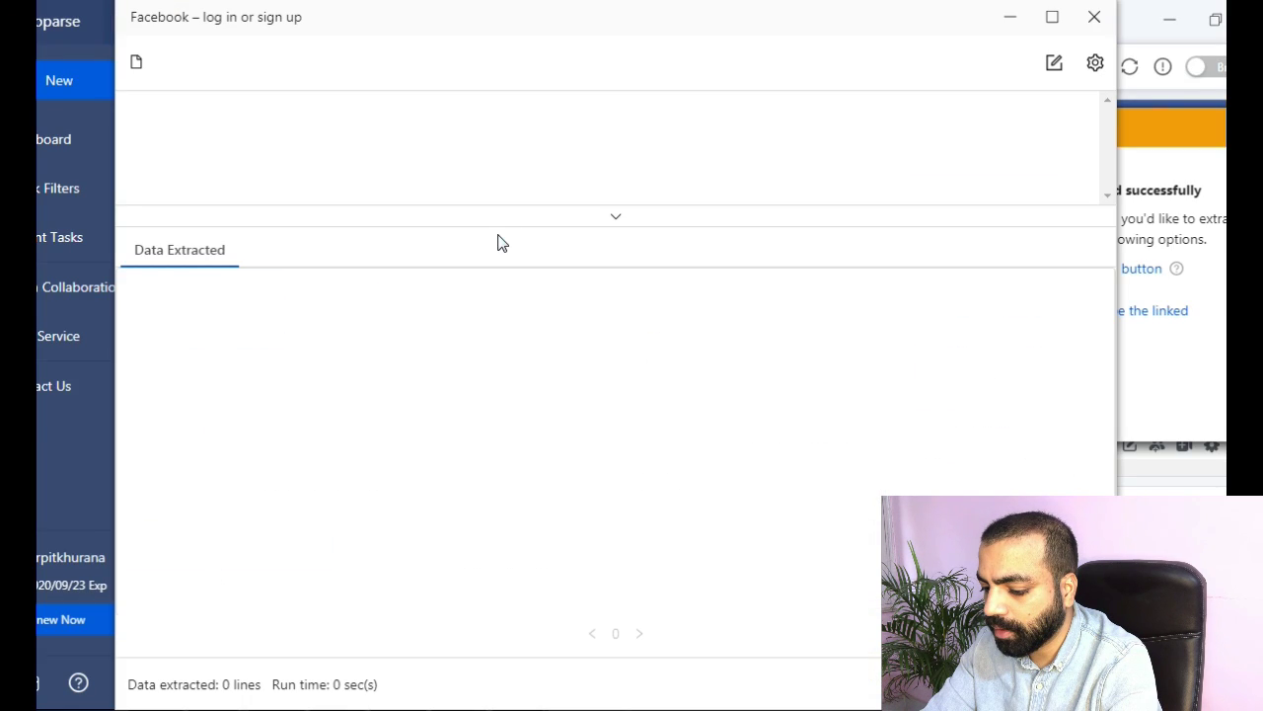
{"action": "left_click", "coordinate": [614, 217]}
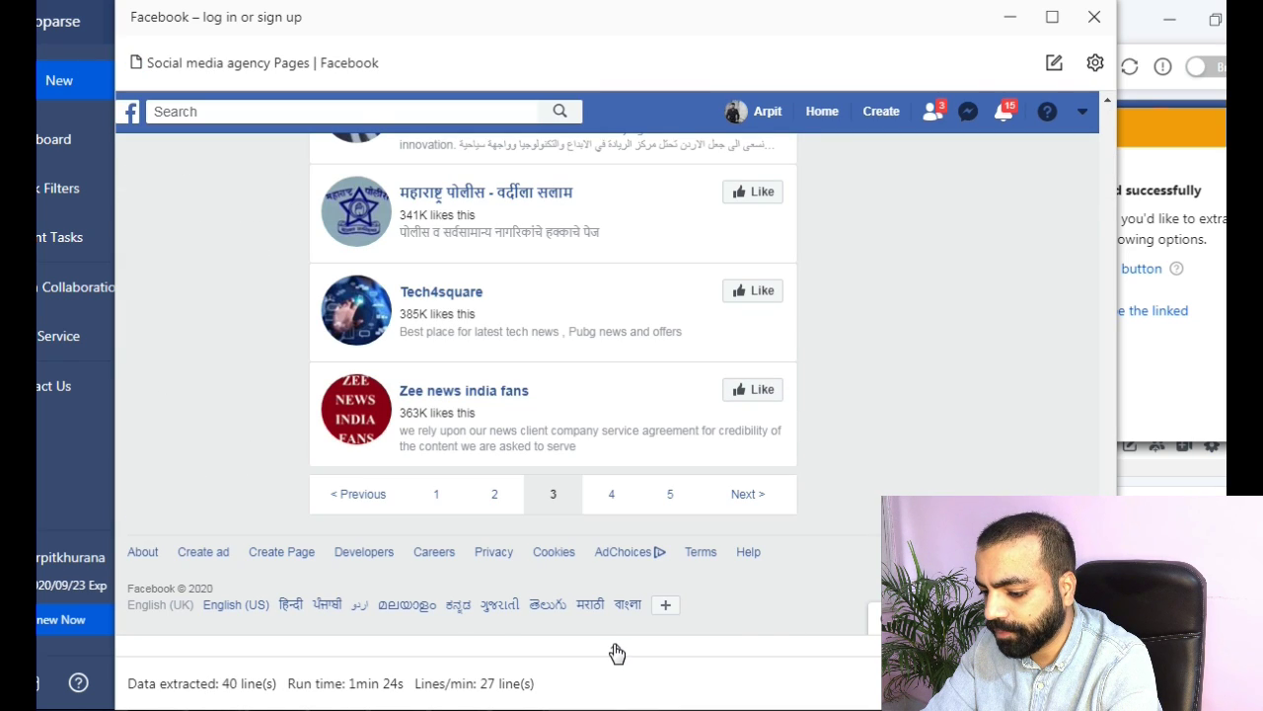
{"action": "left_click", "coordinate": [617, 651]}
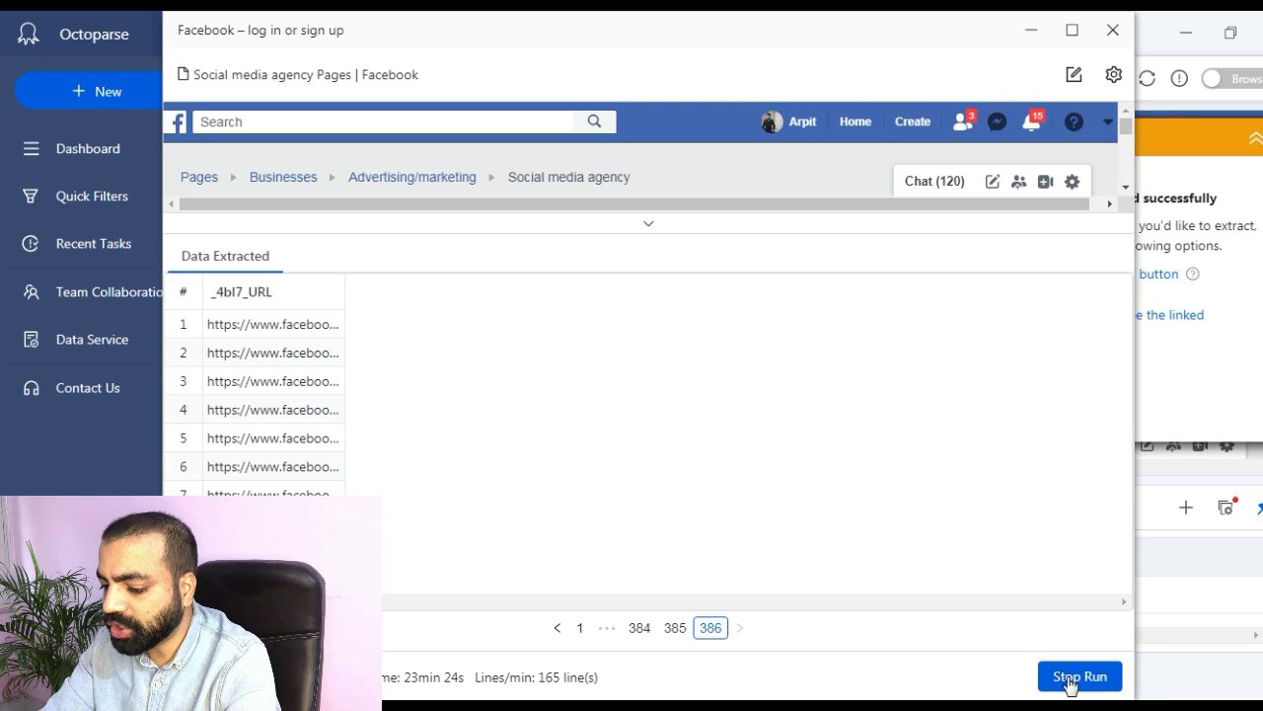
{"action": "left_click", "coordinate": [1086, 679]}
{"action": "left_click", "coordinate": [809, 390]}
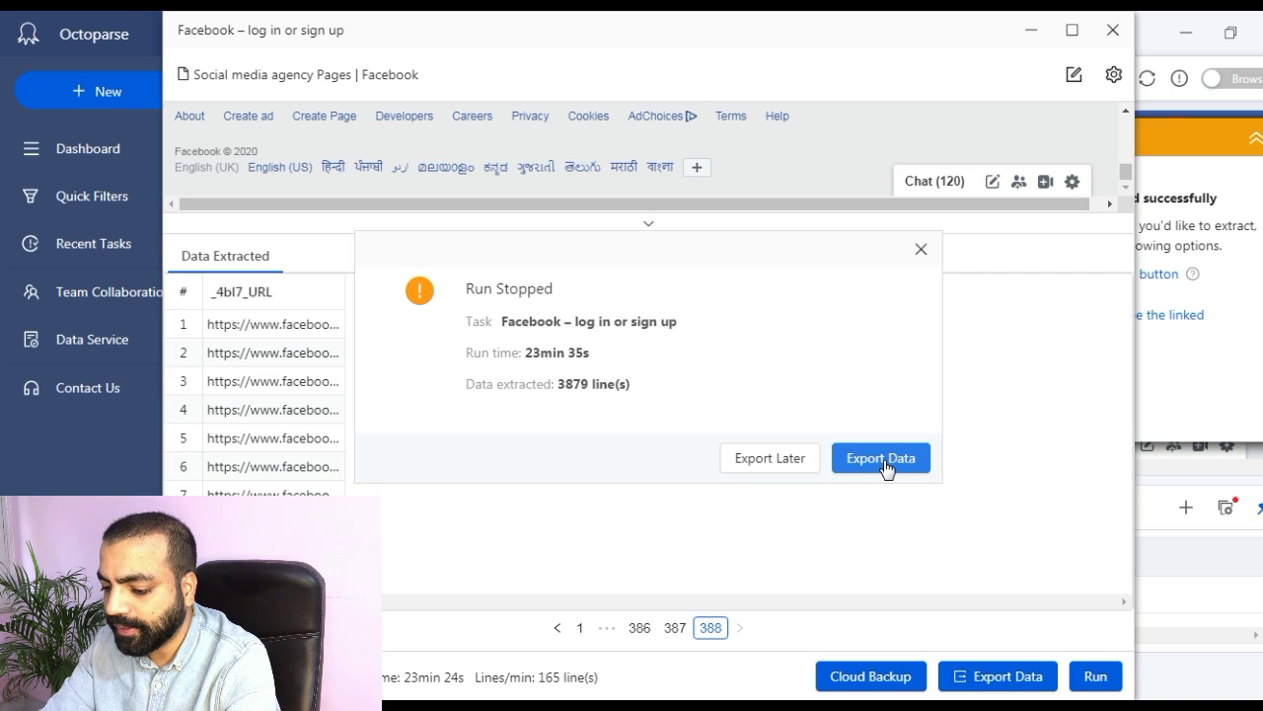
{"action": "left_click", "coordinate": [881, 459]}
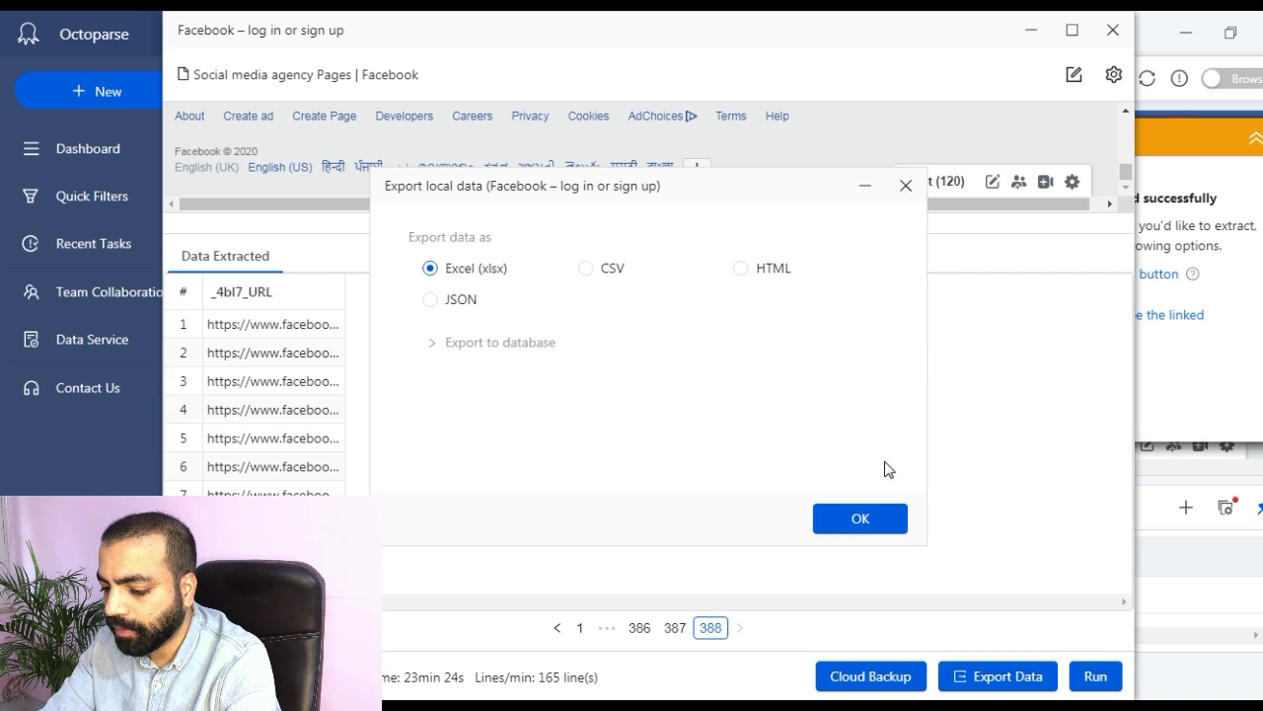
{"action": "left_click", "coordinate": [866, 515]}
Save the export as 'Facebook social media' on the desktop and open it in Excel.
{"action": "type", "text": "Facebook social media"}
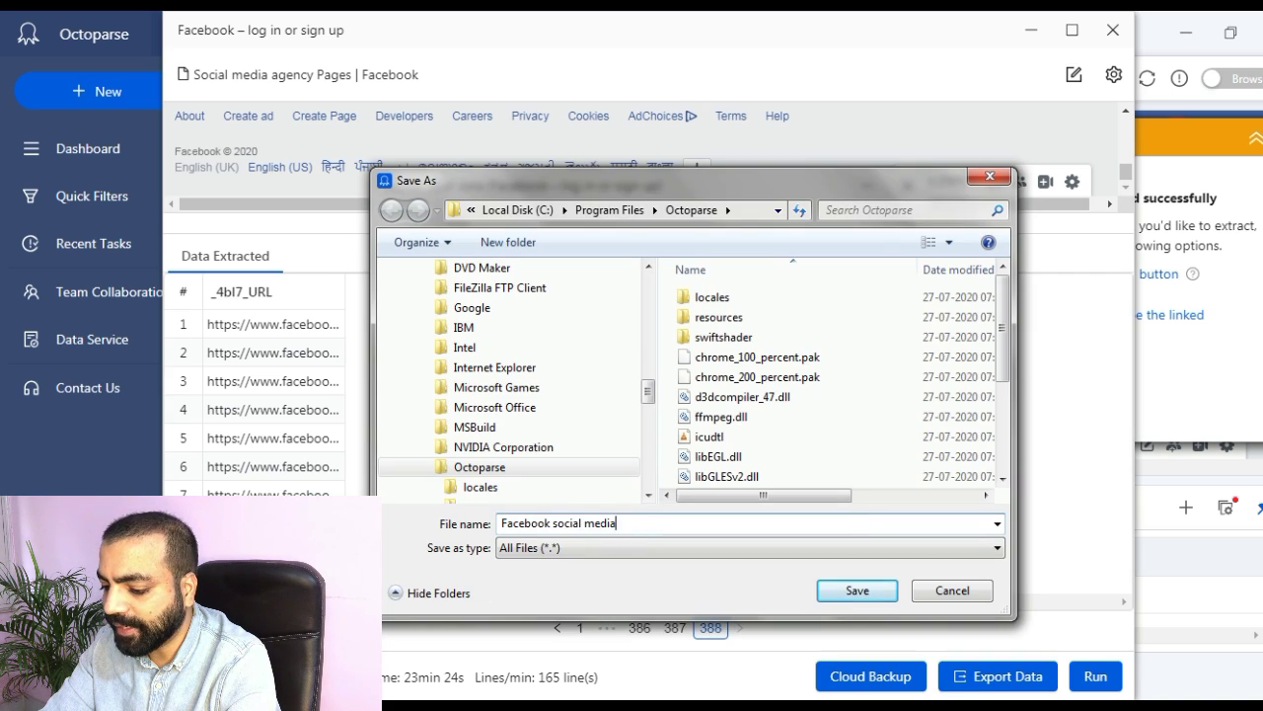
{"action": "left_click", "coordinate": [444, 317]}
{"action": "left_click", "coordinate": [857, 590]}
{"action": "left_click", "coordinate": [837, 391]}
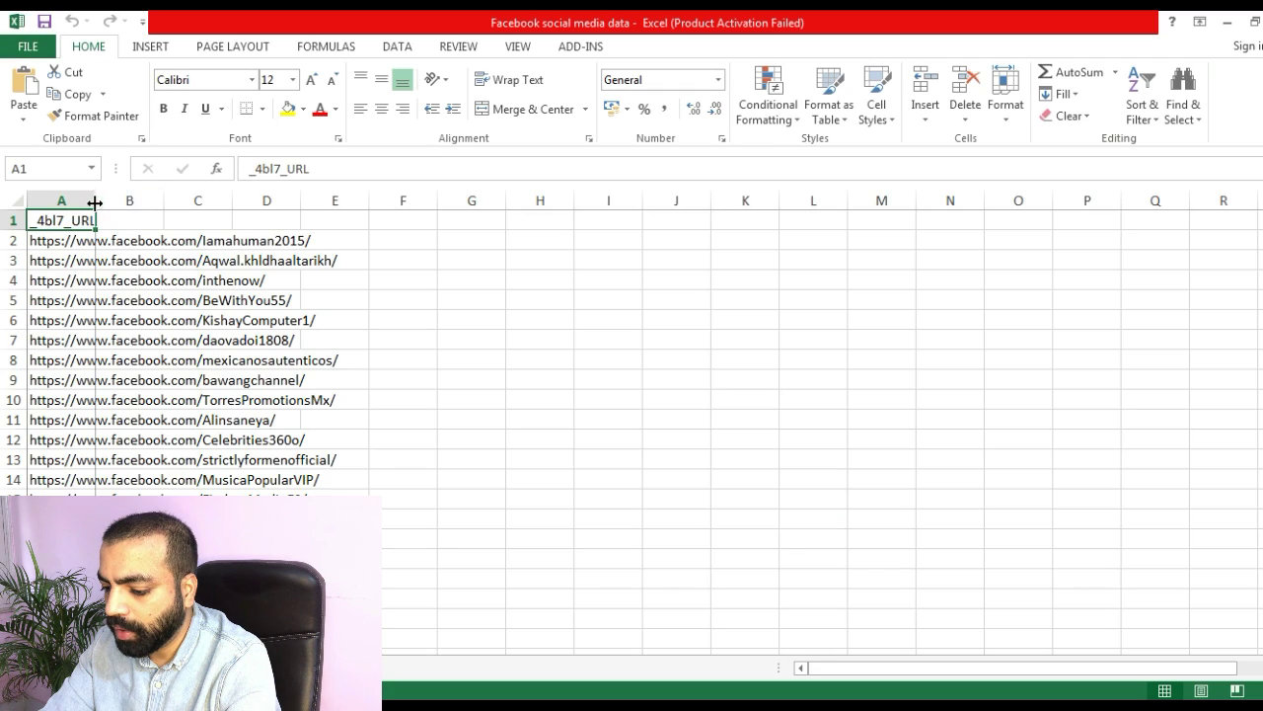
Widen column A to fit the URLs and check where the data ends.
{"action": "double_click", "coordinate": [94, 199]}
{"action": "scroll", "coordinate": [440, 310], "scroll_direction": "down", "scroll_amount": 20}
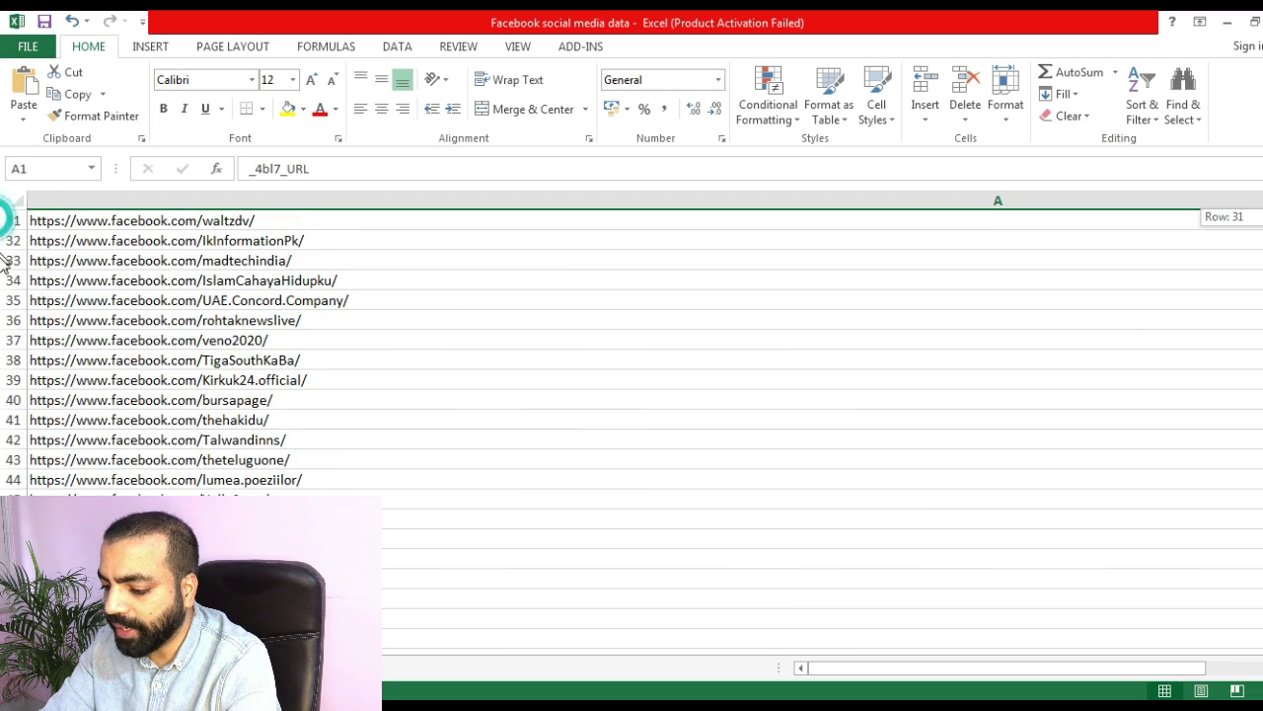
{"action": "scroll", "coordinate": [3, 281], "scroll_direction": "down", "scroll_amount": 20}
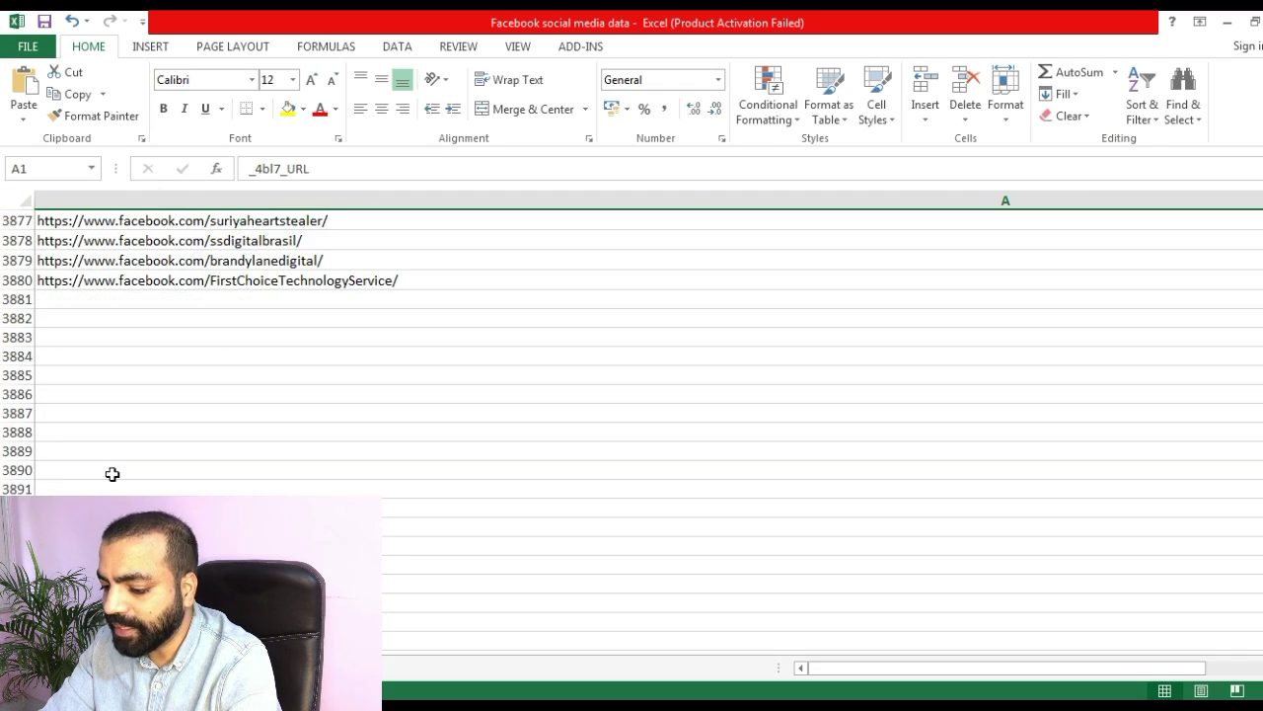
{"action": "key", "text": "ctrl+Down"}
{"action": "left_click", "coordinate": [93, 458]}
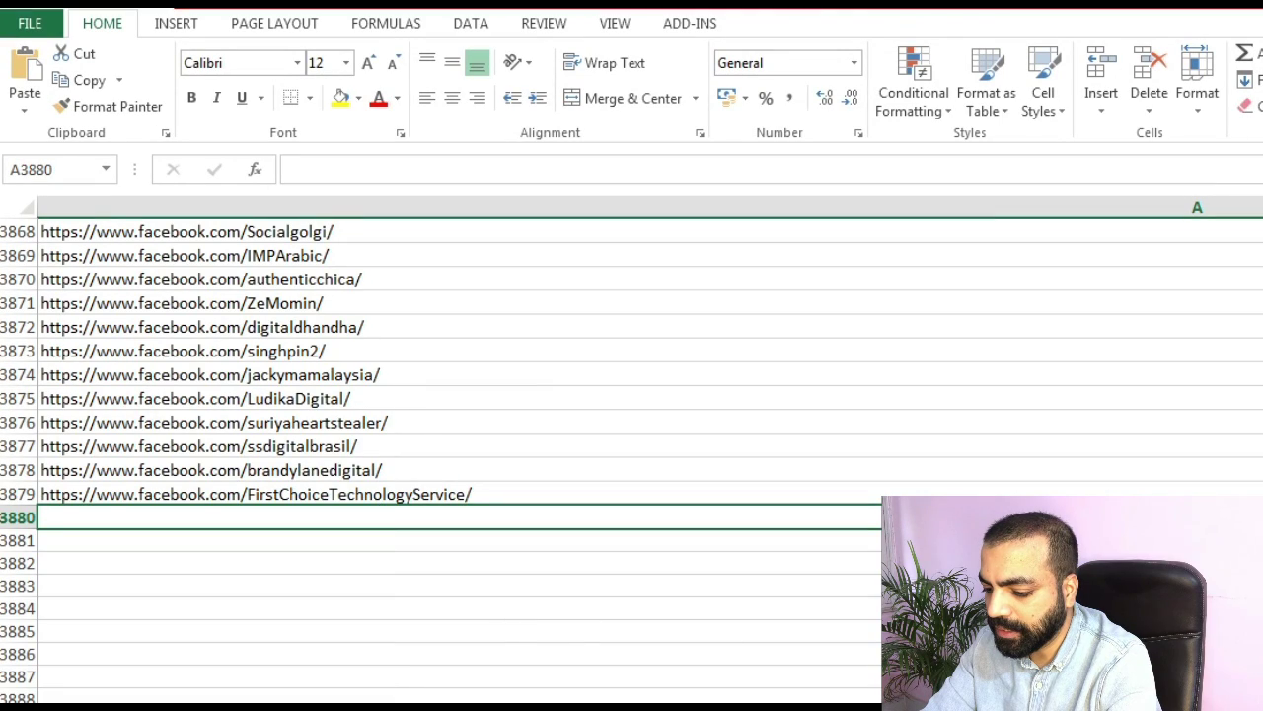
{"action": "scroll", "coordinate": [632, 454], "scroll_direction": "up", "scroll_amount": 20}
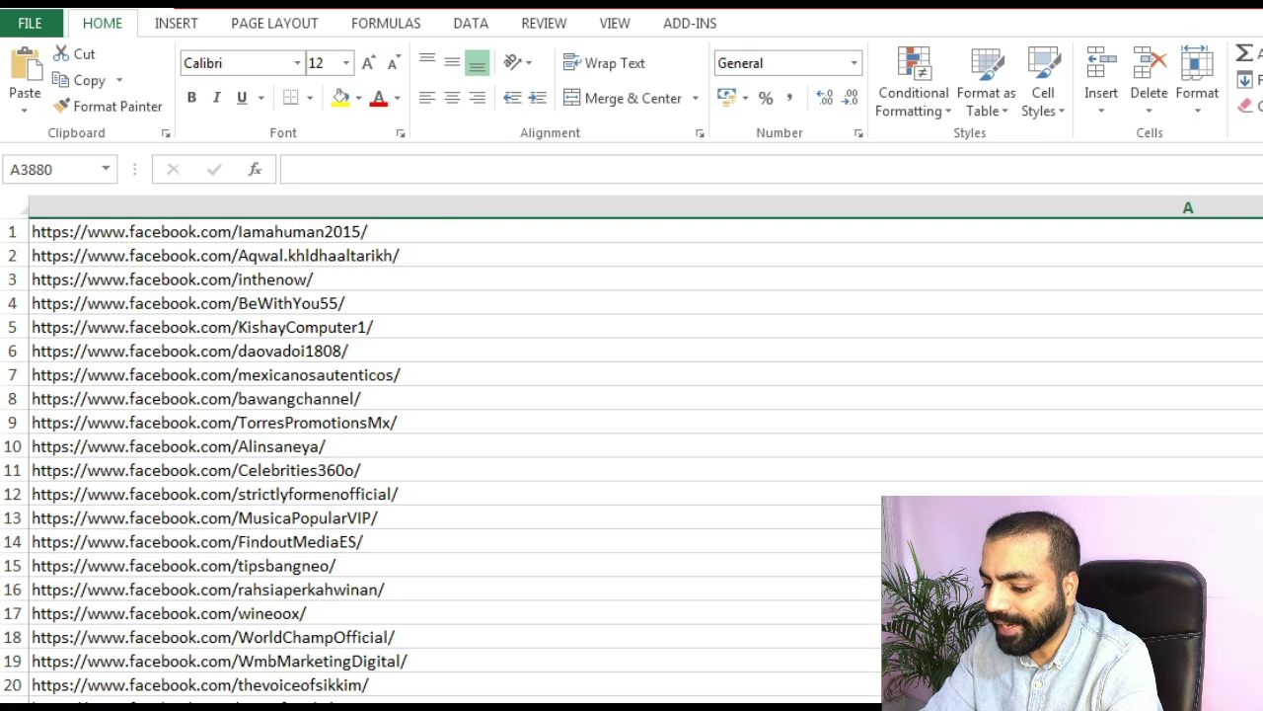
Paste the /about link formula into B1 and fill it down column B.
{"action": "left_click", "coordinate": [694, 237]}
{"action": "key", "text": "Right"}
{"action": "type", "text": "=A1&\"\"&\"about\""}
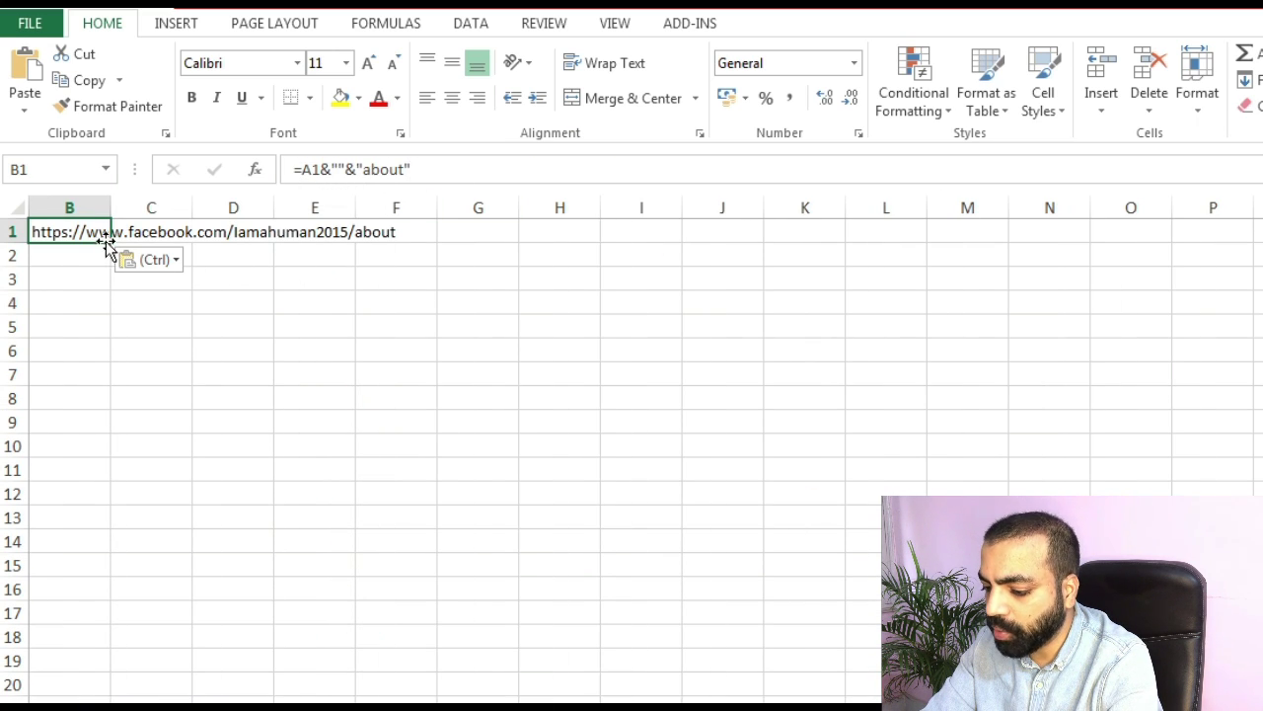
{"action": "left_click_drag", "start_coordinate": [111, 242], "coordinate": [108, 459]}
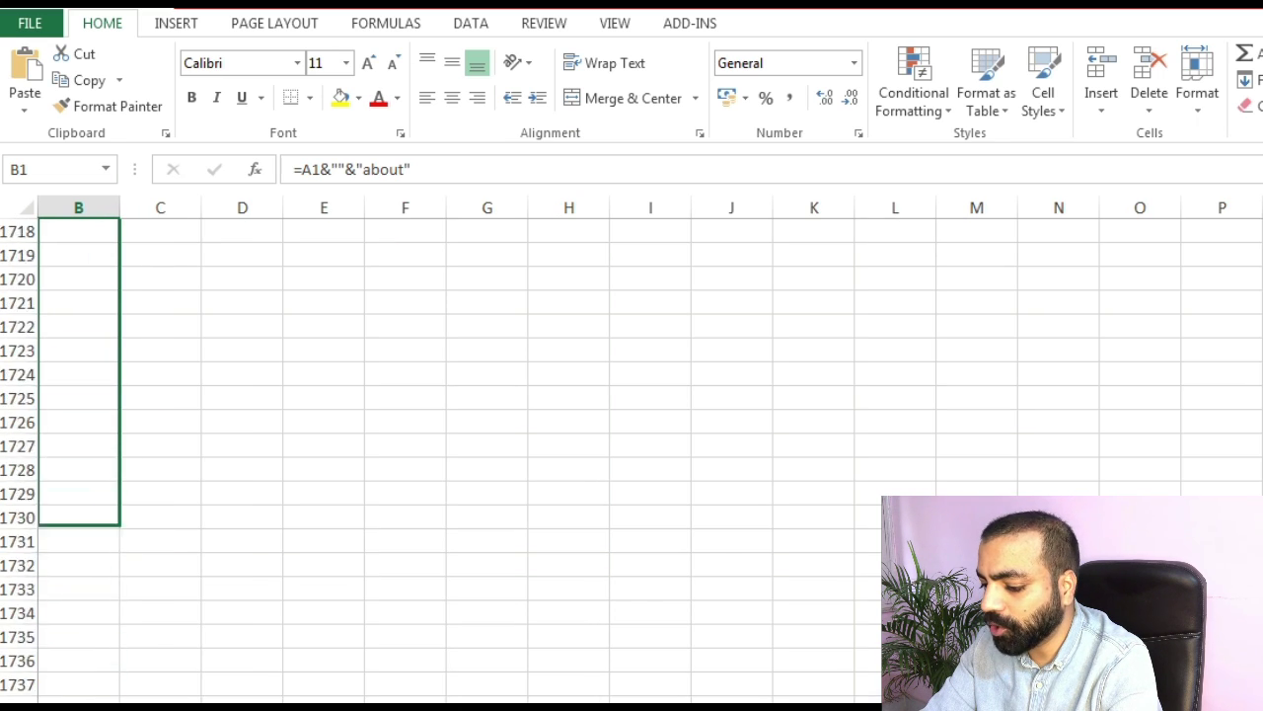
{"action": "left_click_drag", "start_coordinate": [109, 523], "coordinate": [102, 683]}
{"action": "key", "text": "Down"}
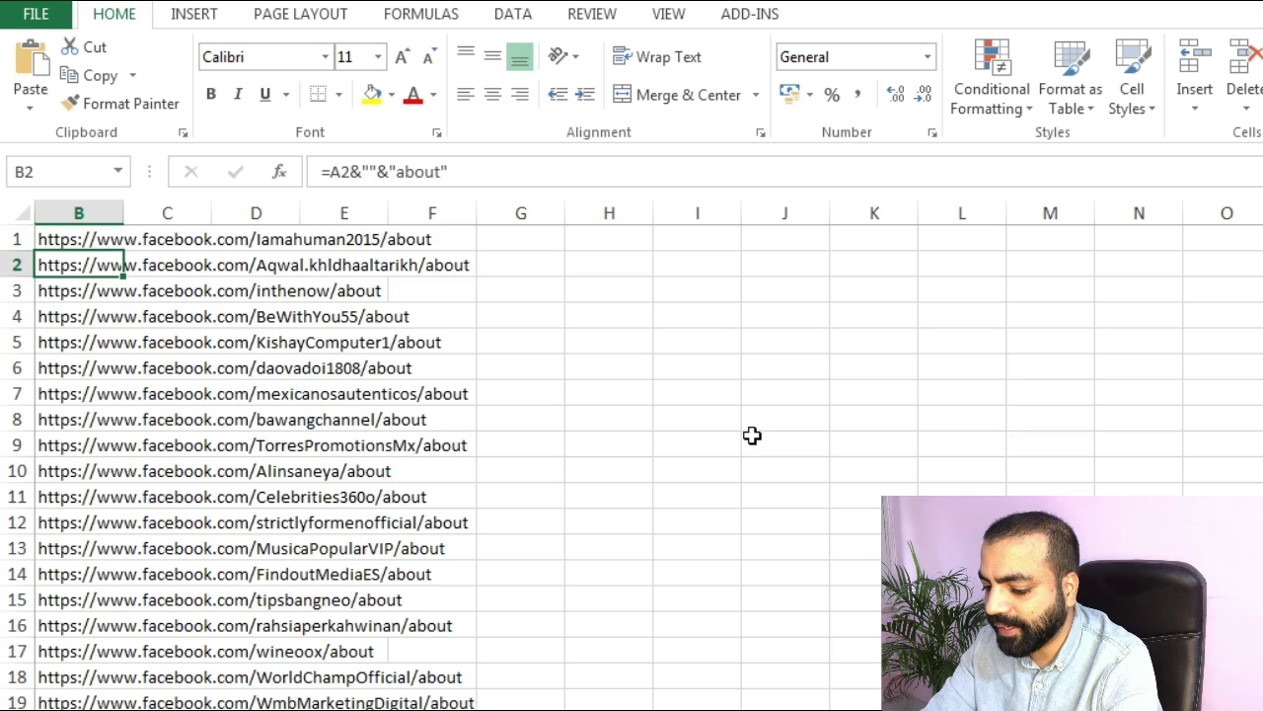
Review column B's /about URLs down to row 3878, then return to Octoparse.
{"action": "scroll", "coordinate": [752, 435], "scroll_direction": "down", "scroll_amount": 11}
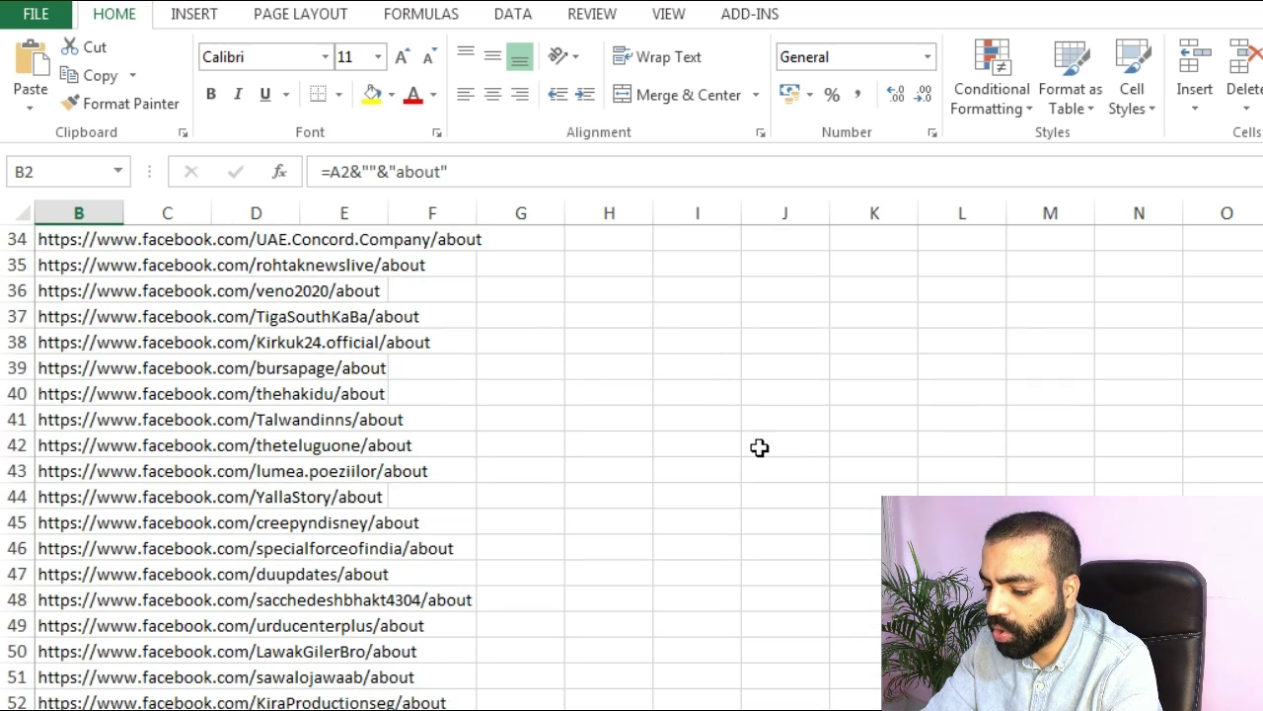
{"action": "scroll", "coordinate": [632, 464], "scroll_direction": "down", "scroll_amount": 20}
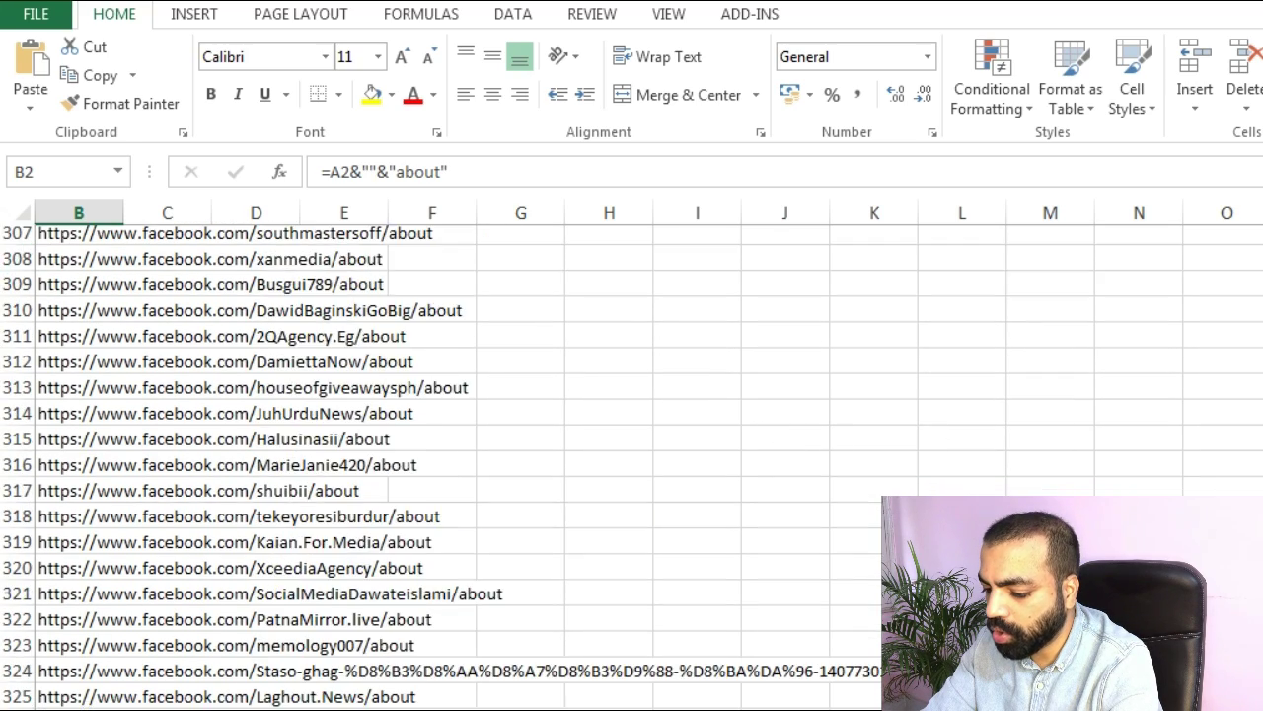
{"action": "scroll", "coordinate": [631, 464], "scroll_direction": "down", "scroll_amount": 20}
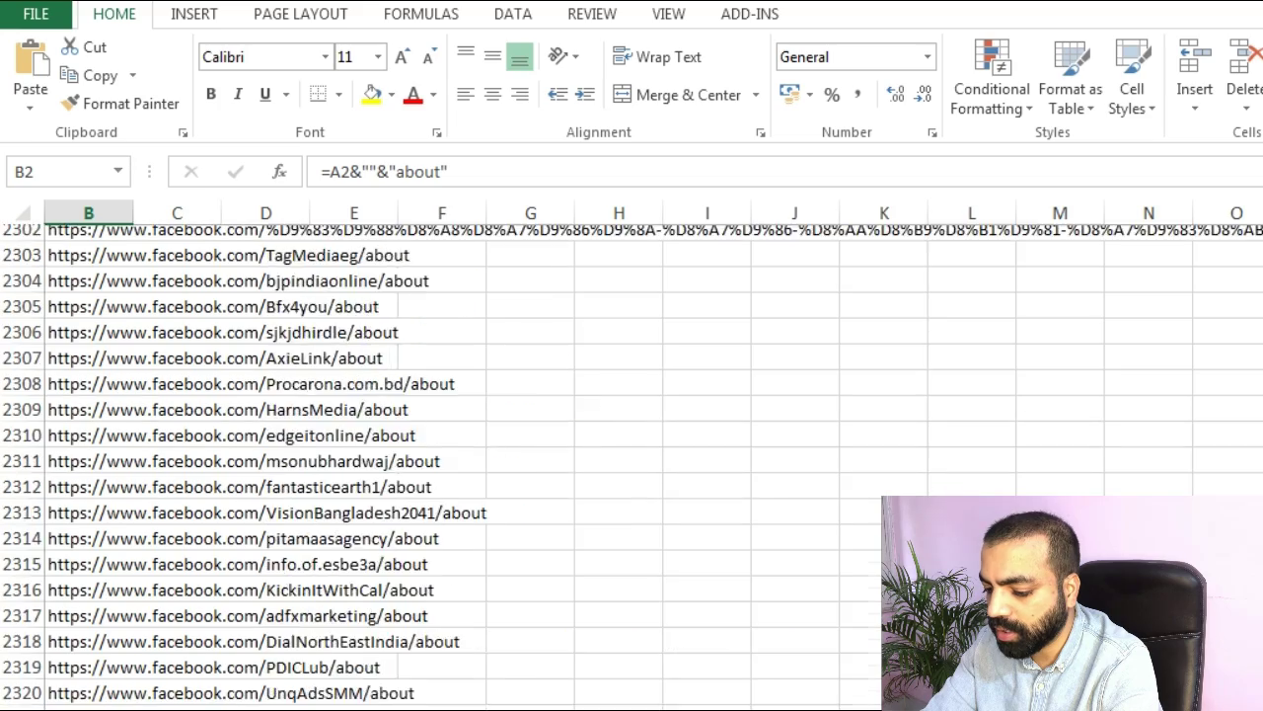
{"action": "scroll", "coordinate": [557, 670], "scroll_direction": "down", "scroll_amount": 20}
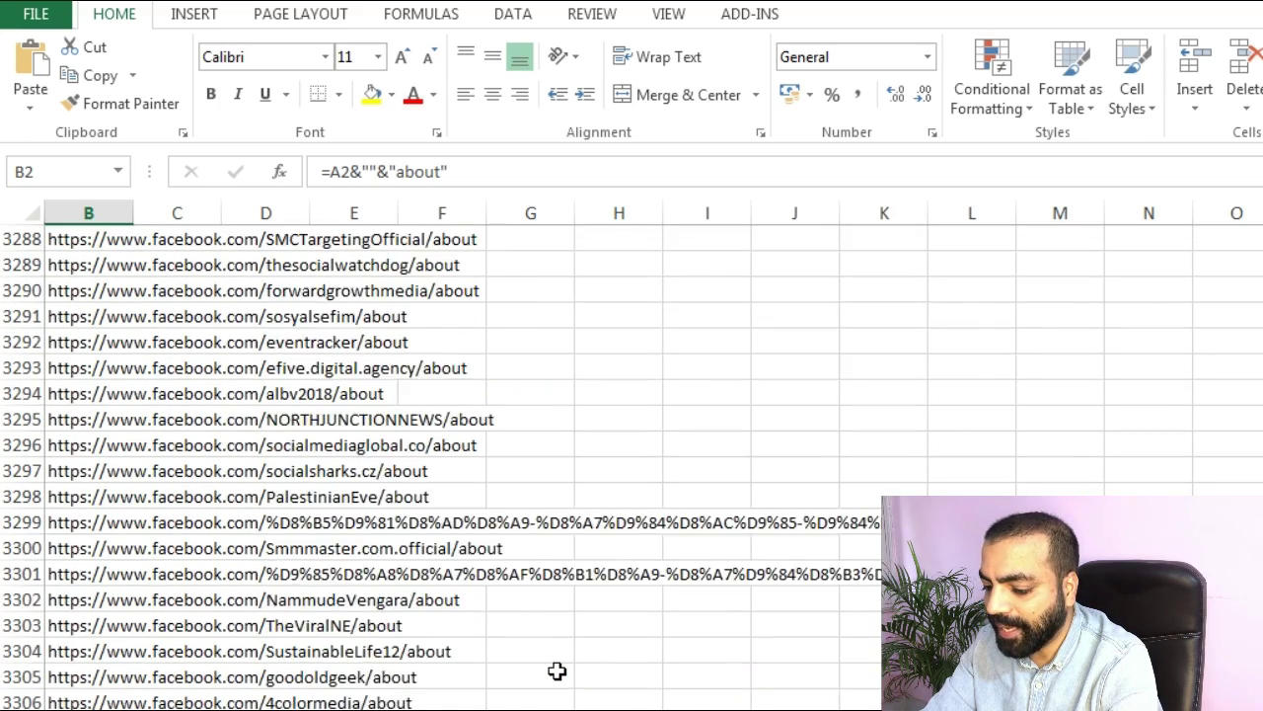
{"action": "scroll", "coordinate": [557, 671], "scroll_direction": "down", "scroll_amount": 20}
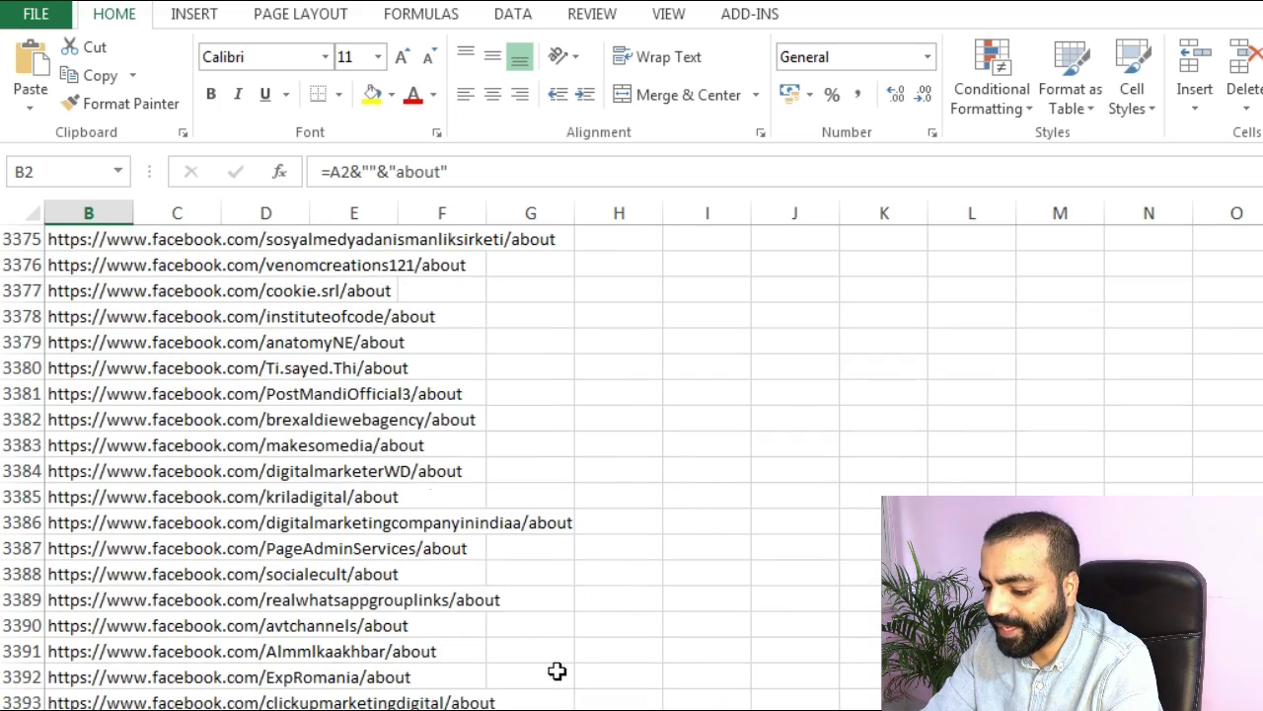
{"action": "scroll", "coordinate": [558, 672], "scroll_direction": "down", "scroll_amount": 6}
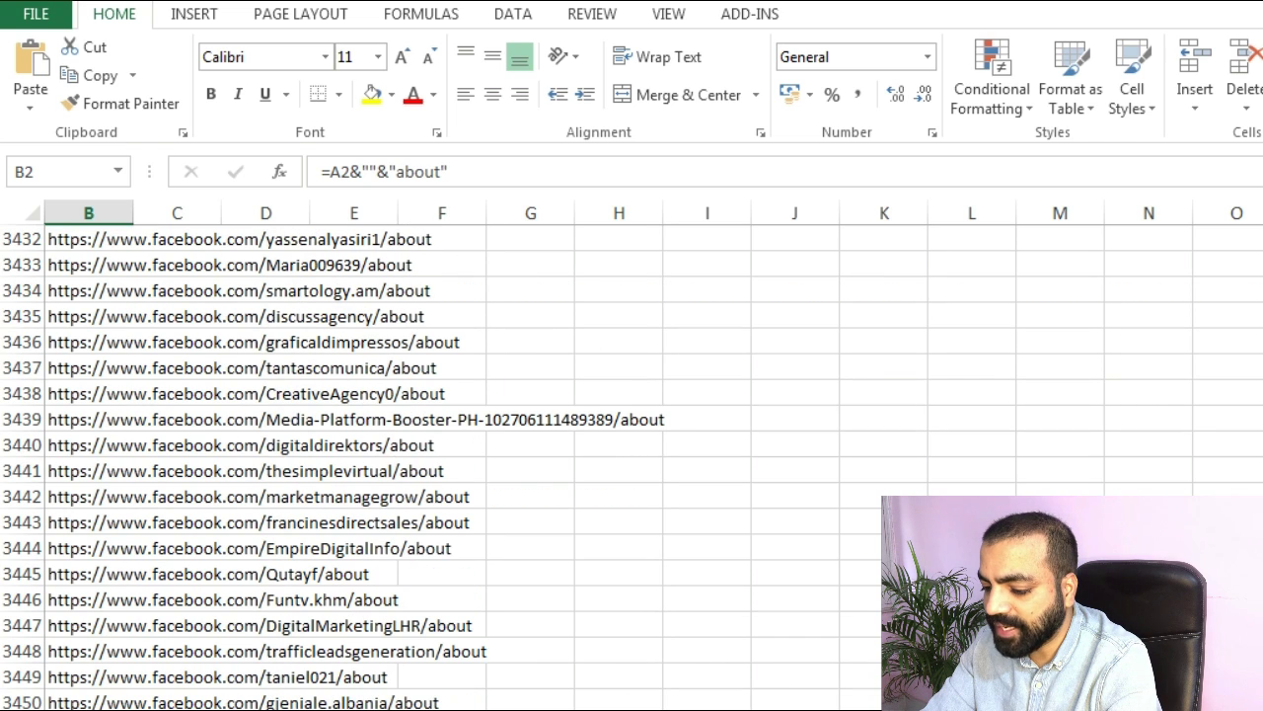
{"action": "scroll", "coordinate": [558, 672], "scroll_direction": "down", "scroll_amount": 20}
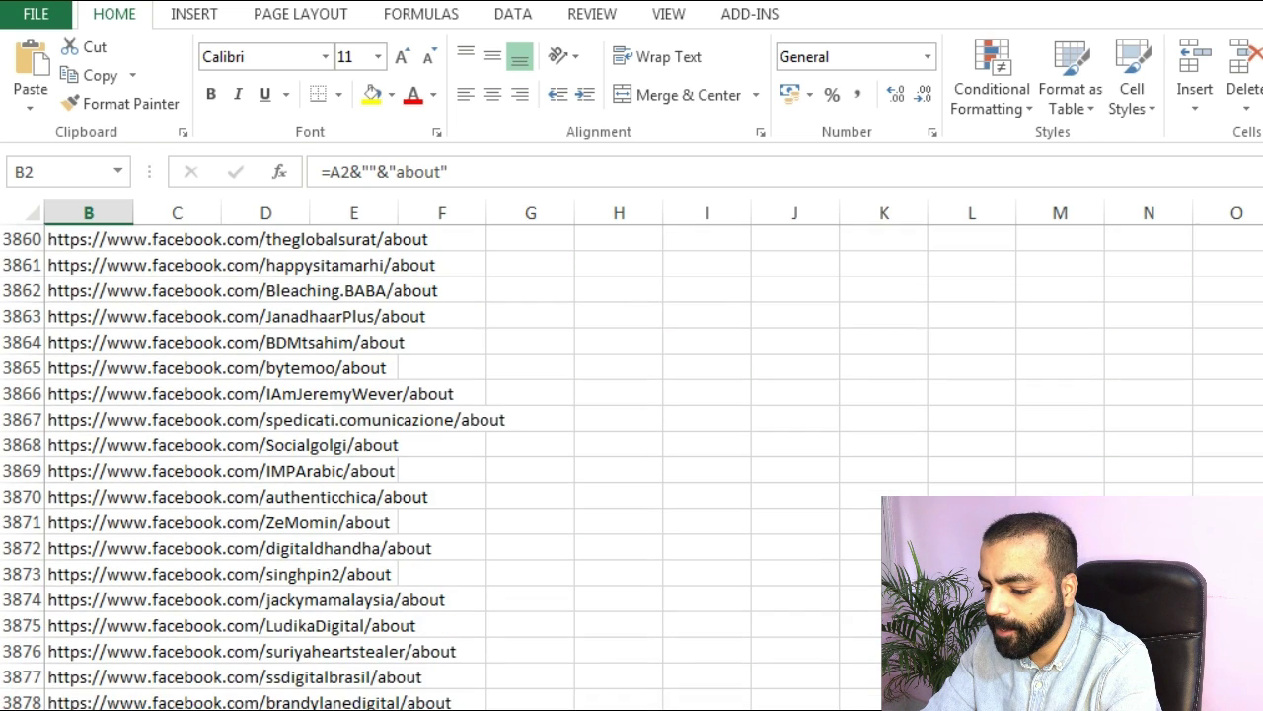
{"action": "key", "text": "alt+Tab"}
Start a new Advanced Mode task importing URLs from Facebook social media data.xlsx.
{"action": "left_click", "coordinate": [143, 94]}
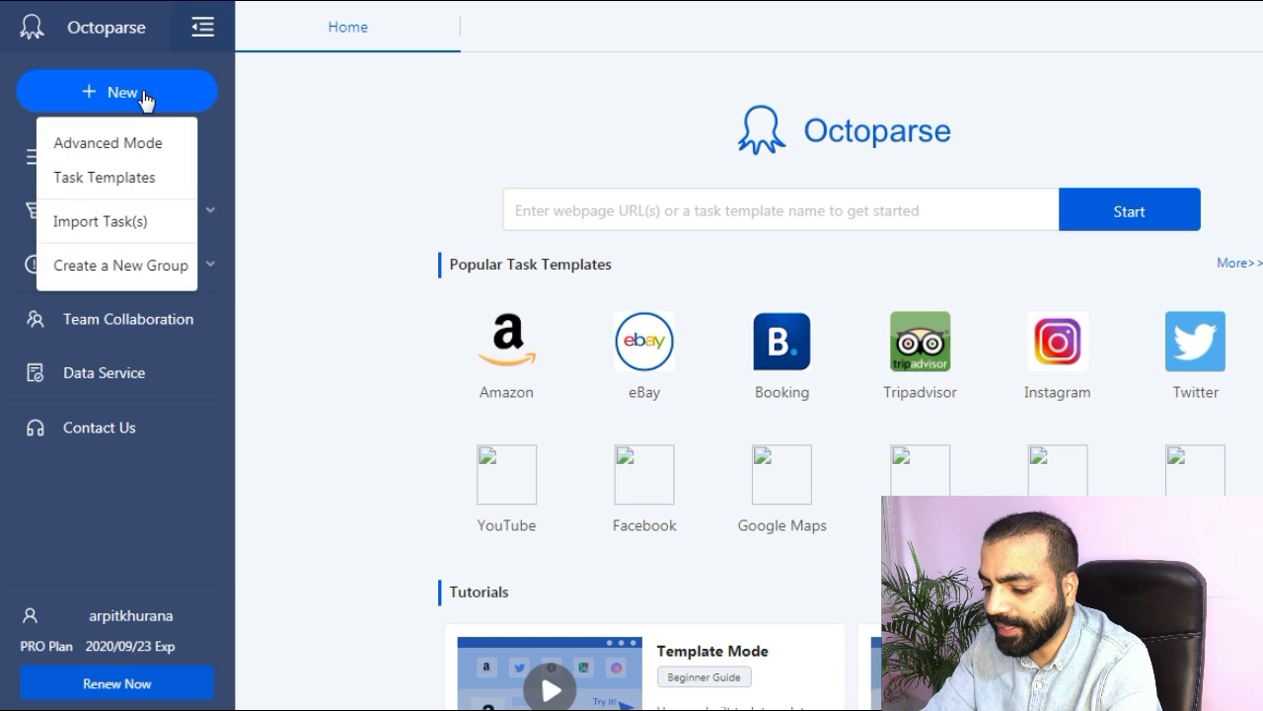
{"action": "left_click", "coordinate": [138, 146]}
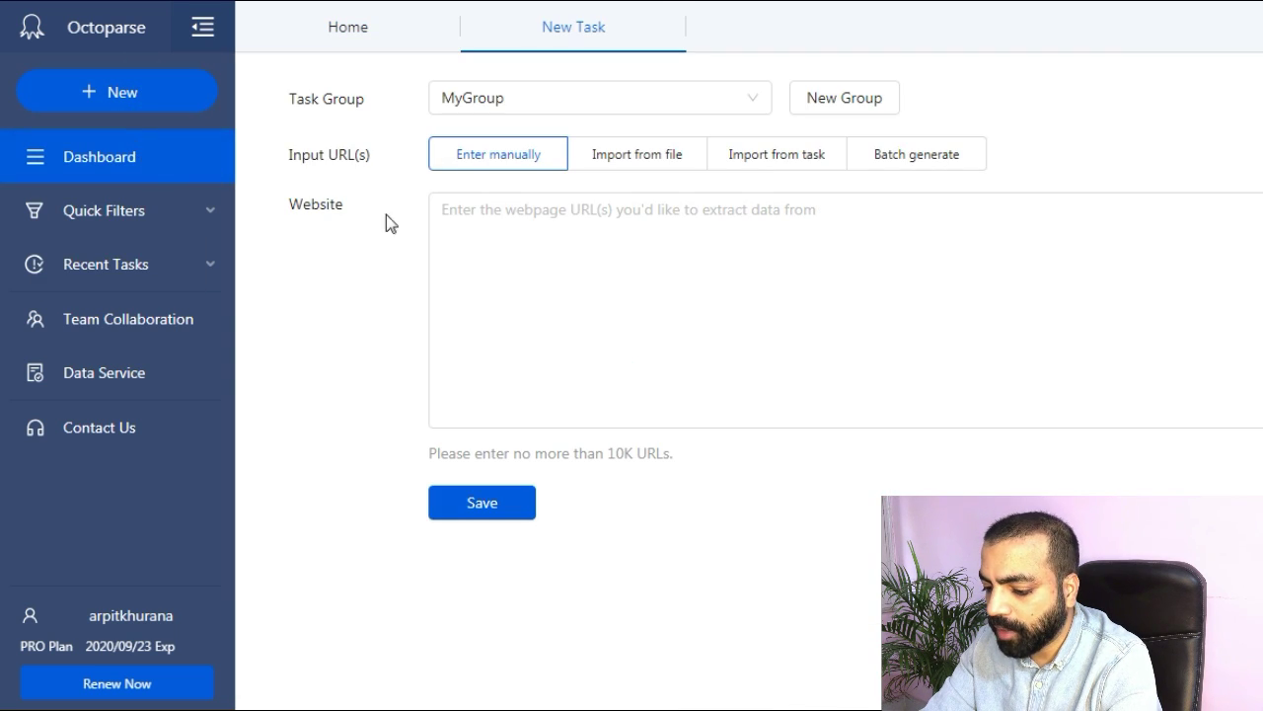
{"action": "left_click", "coordinate": [621, 157]}
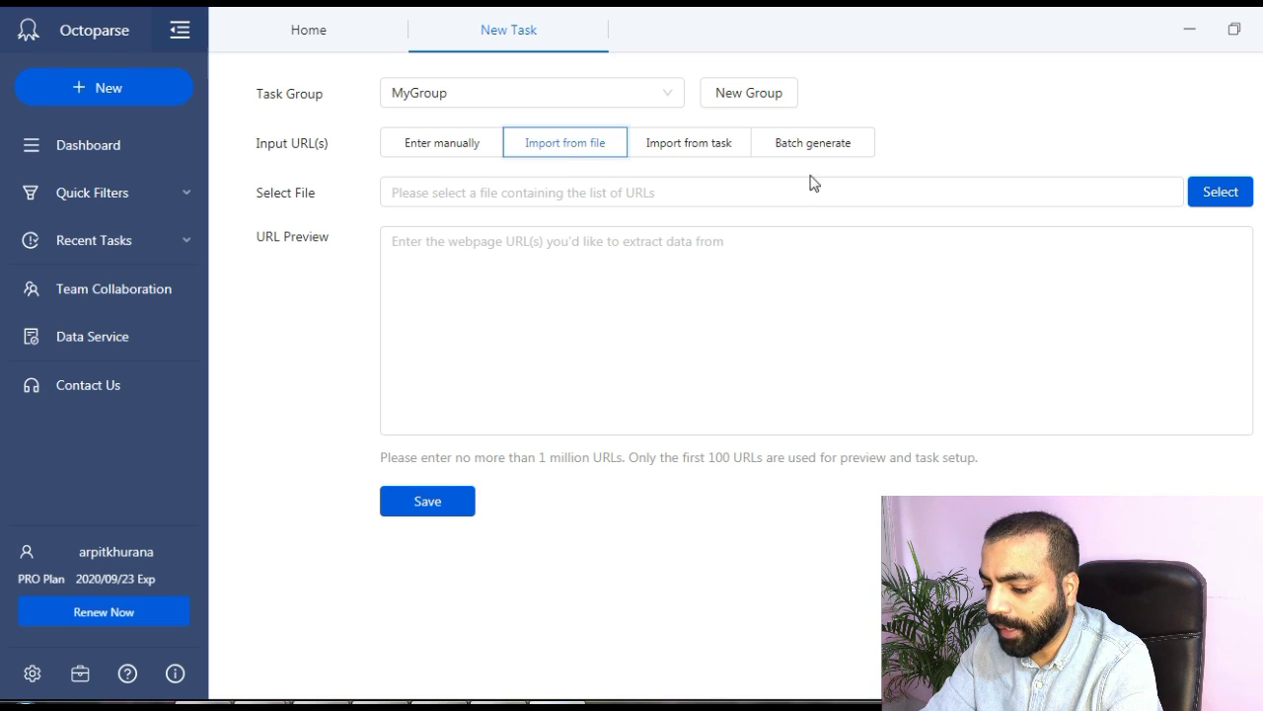
{"action": "left_click", "coordinate": [1218, 195]}
{"action": "left_click", "coordinate": [405, 403]}
{"action": "left_click", "coordinate": [335, 441]}
{"action": "left_click", "coordinate": [480, 433]}
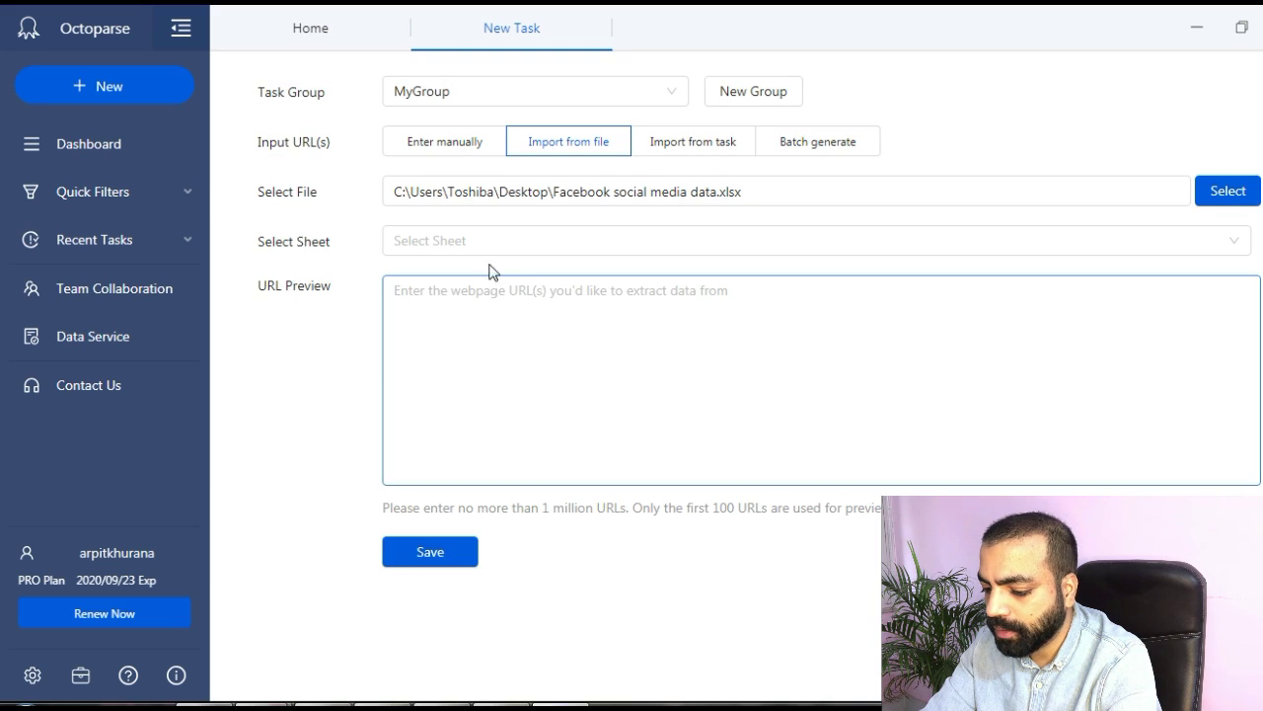
Read the URLs from Sheet1, column B1, and save the 3879-URL task.
{"action": "left_click", "coordinate": [560, 247]}
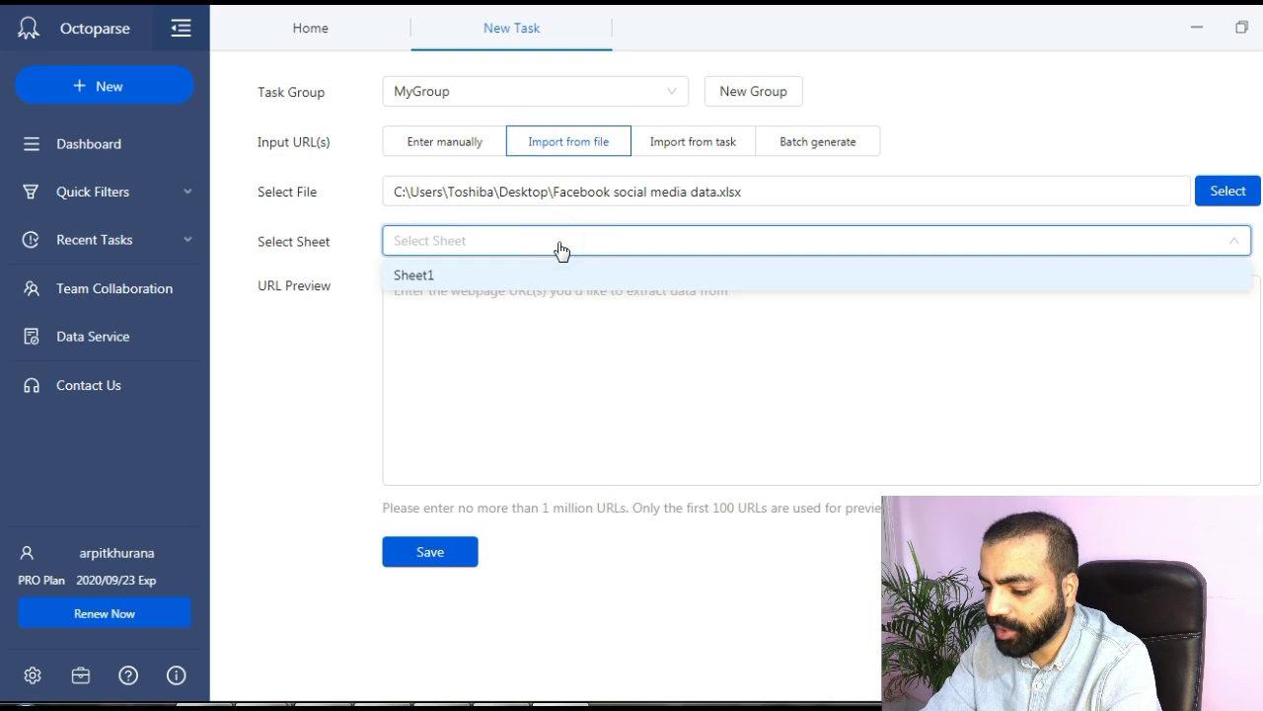
{"action": "left_click", "coordinate": [483, 279]}
{"action": "left_click", "coordinate": [486, 300]}
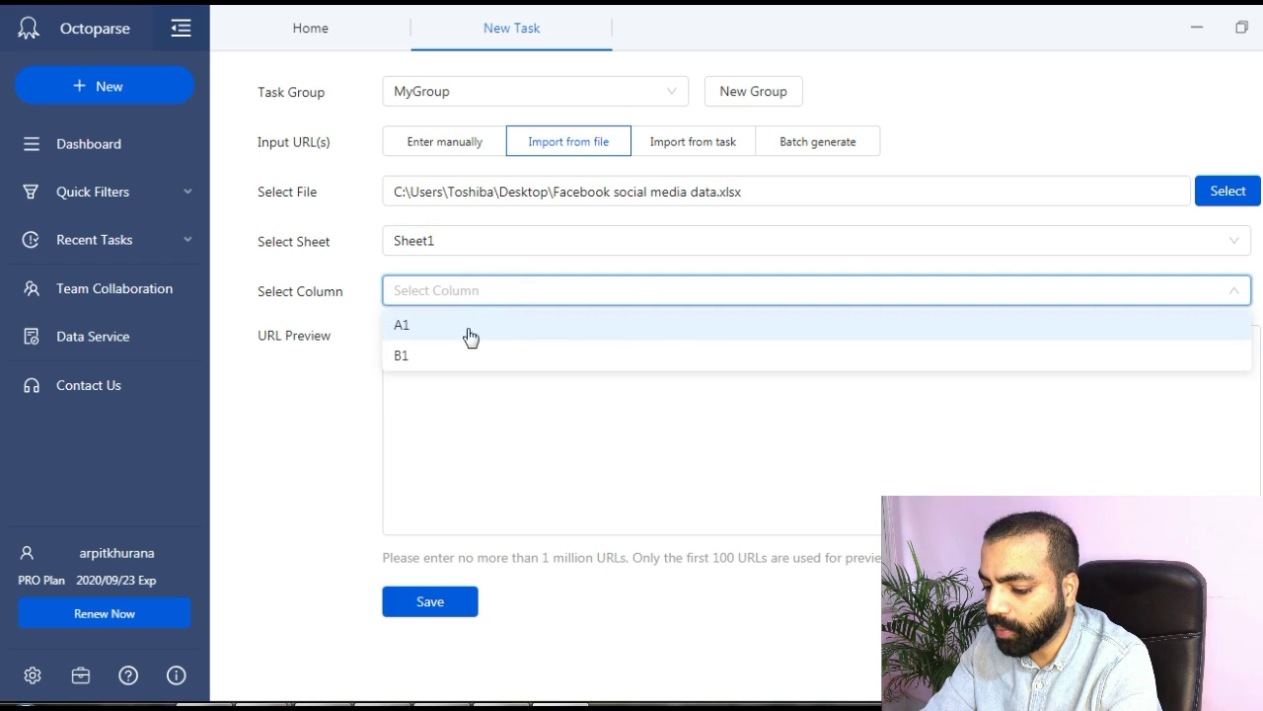
{"action": "left_click", "coordinate": [448, 357]}
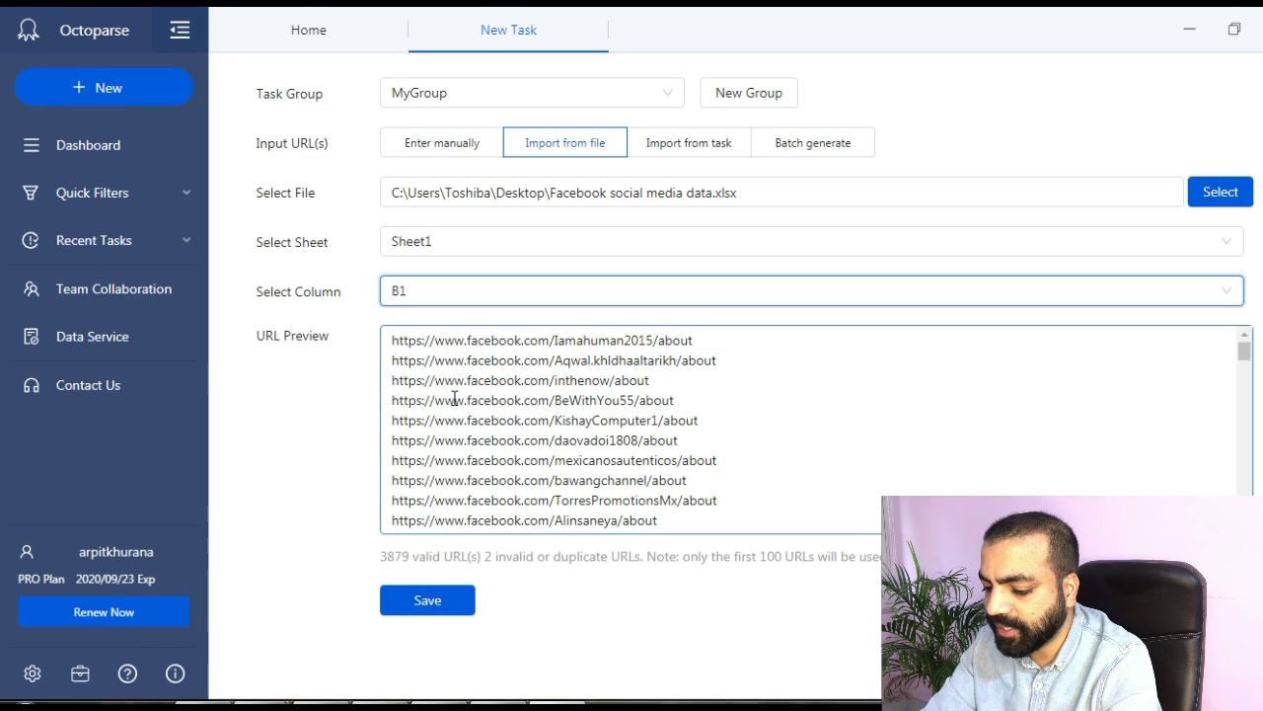
{"action": "scroll", "coordinate": [454, 399], "scroll_direction": "down", "scroll_amount": 10}
{"action": "left_click", "coordinate": [434, 602]}
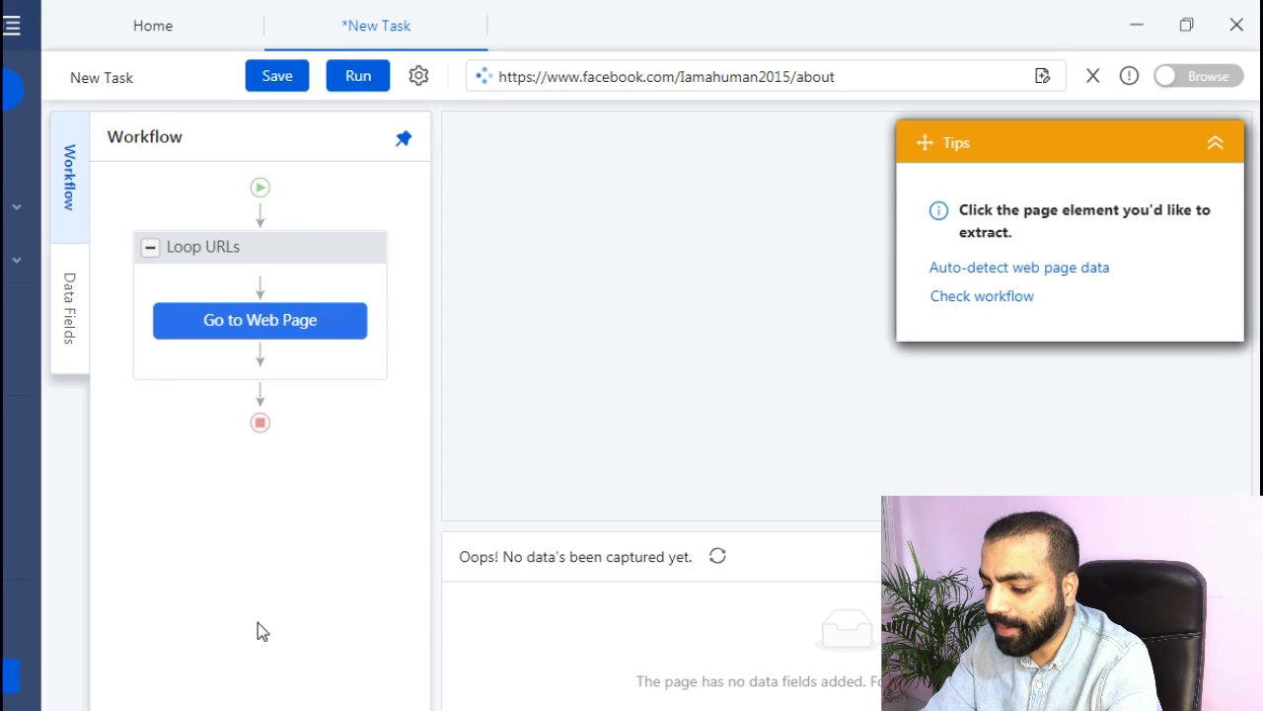
Make Go to Web Page scroll to the page bottom after loading, with a 1s wait.
{"action": "mouse_move", "coordinate": [218, 254]}
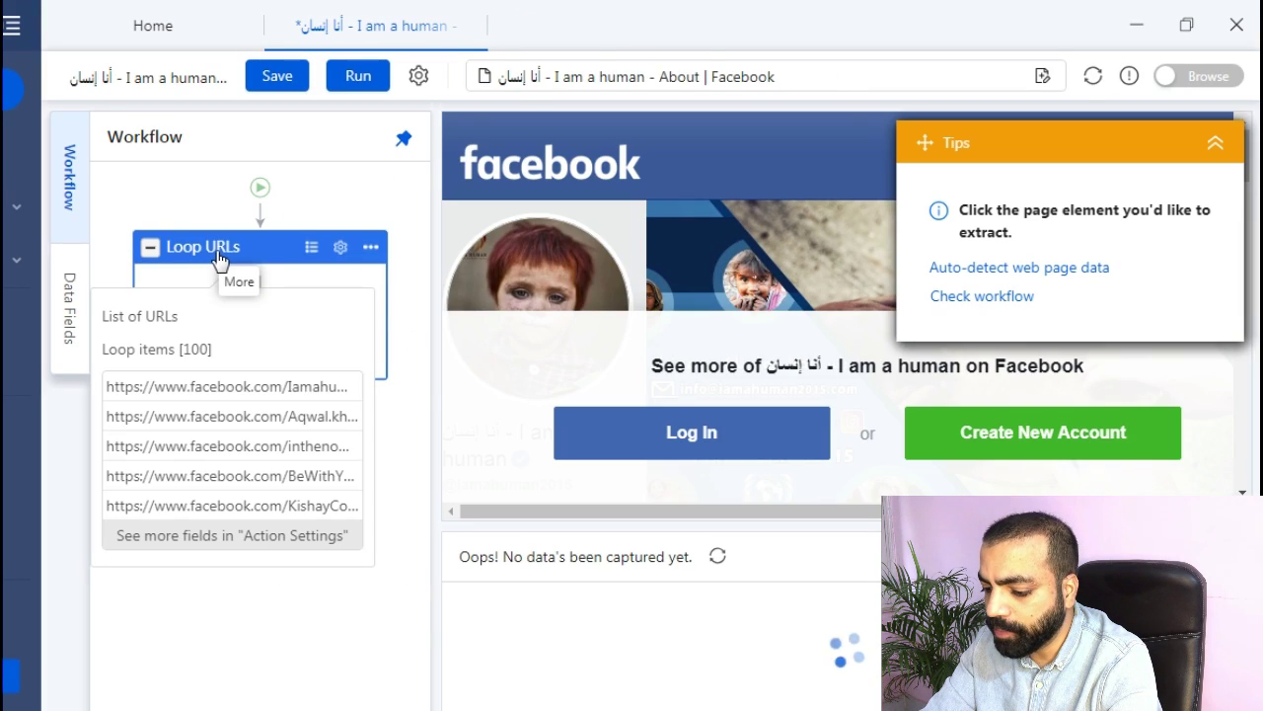
{"action": "left_click", "coordinate": [1217, 148]}
{"action": "mouse_move", "coordinate": [307, 350]}
{"action": "left_click", "coordinate": [320, 323]}
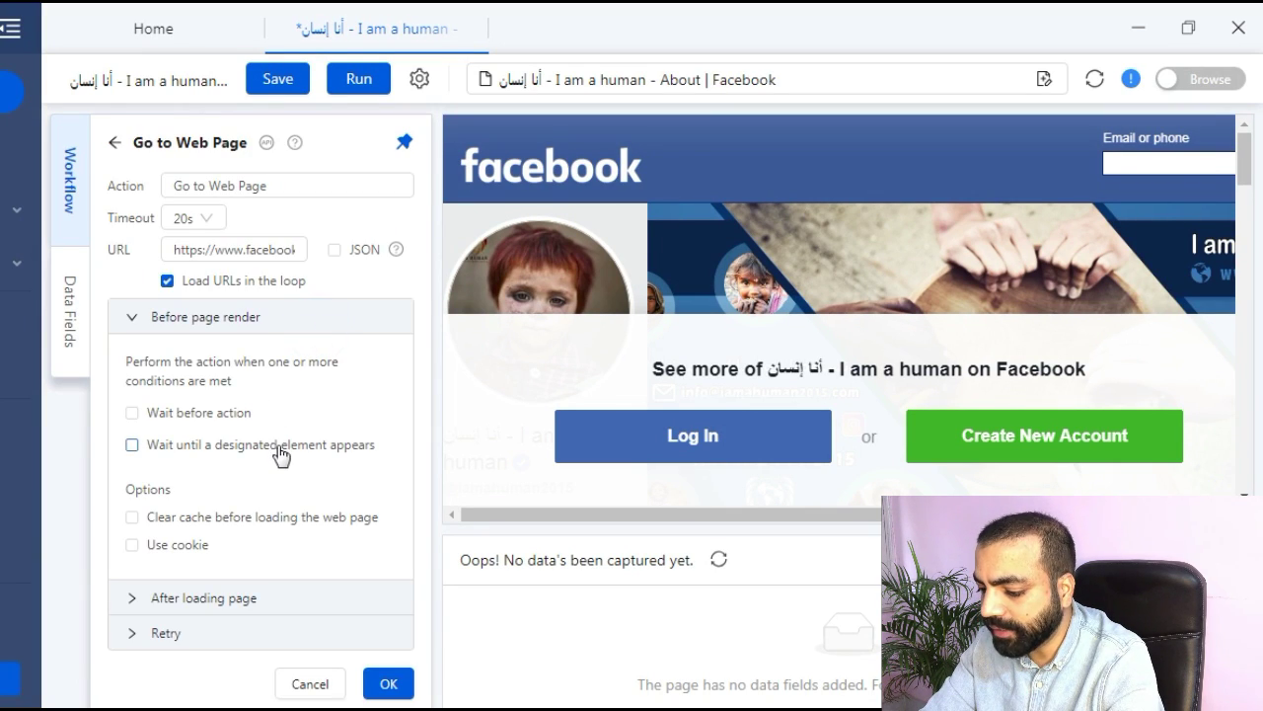
{"action": "left_click", "coordinate": [135, 609]}
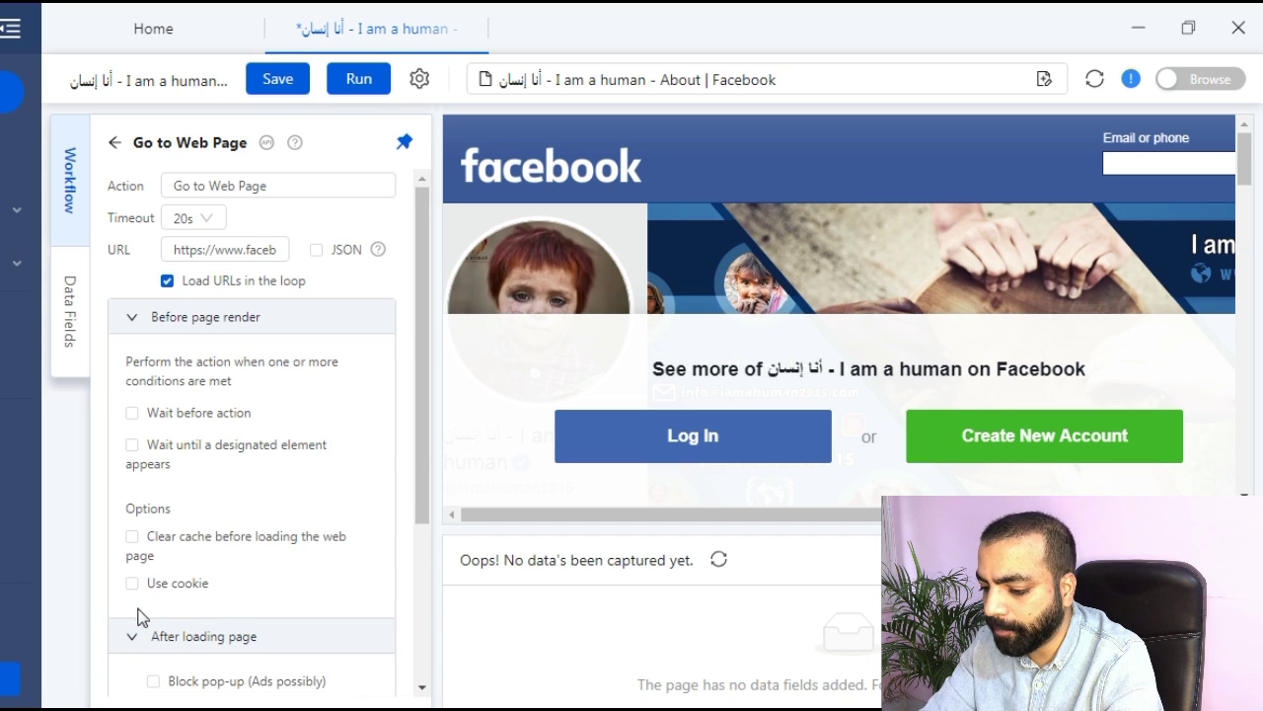
{"action": "scroll", "coordinate": [138, 617], "scroll_direction": "down", "scroll_amount": 3}
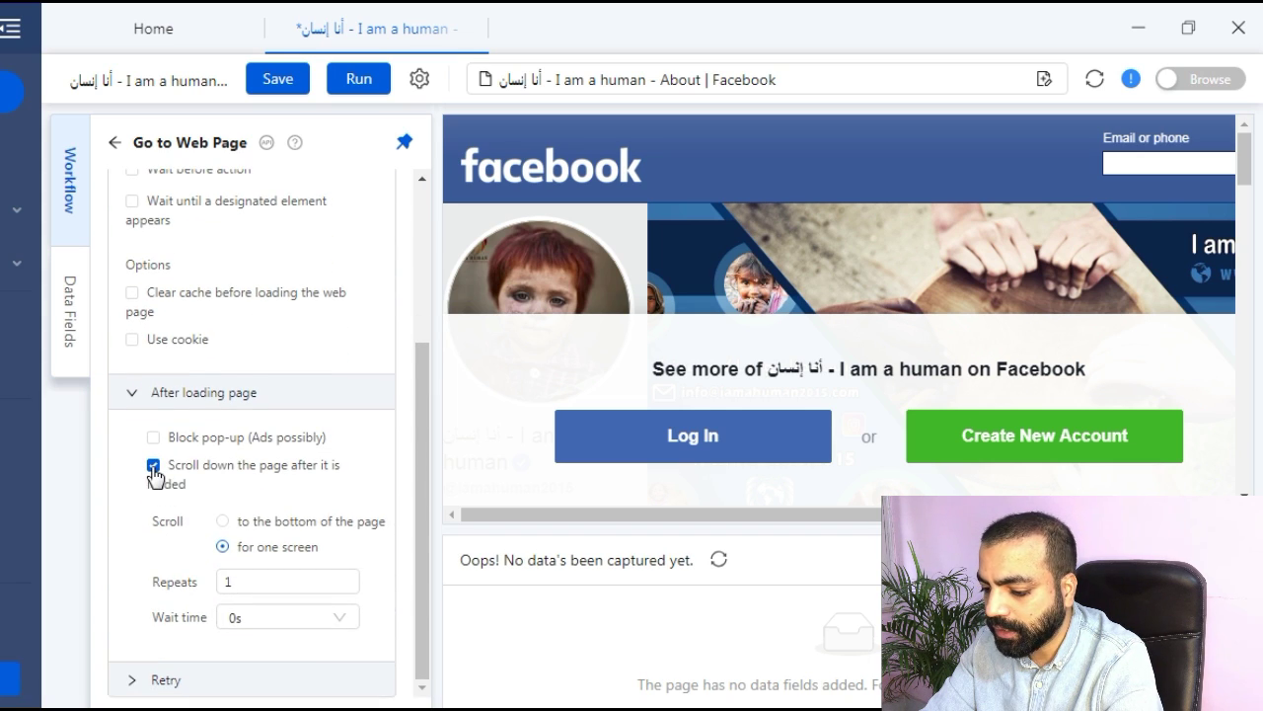
{"action": "left_click", "coordinate": [223, 523]}
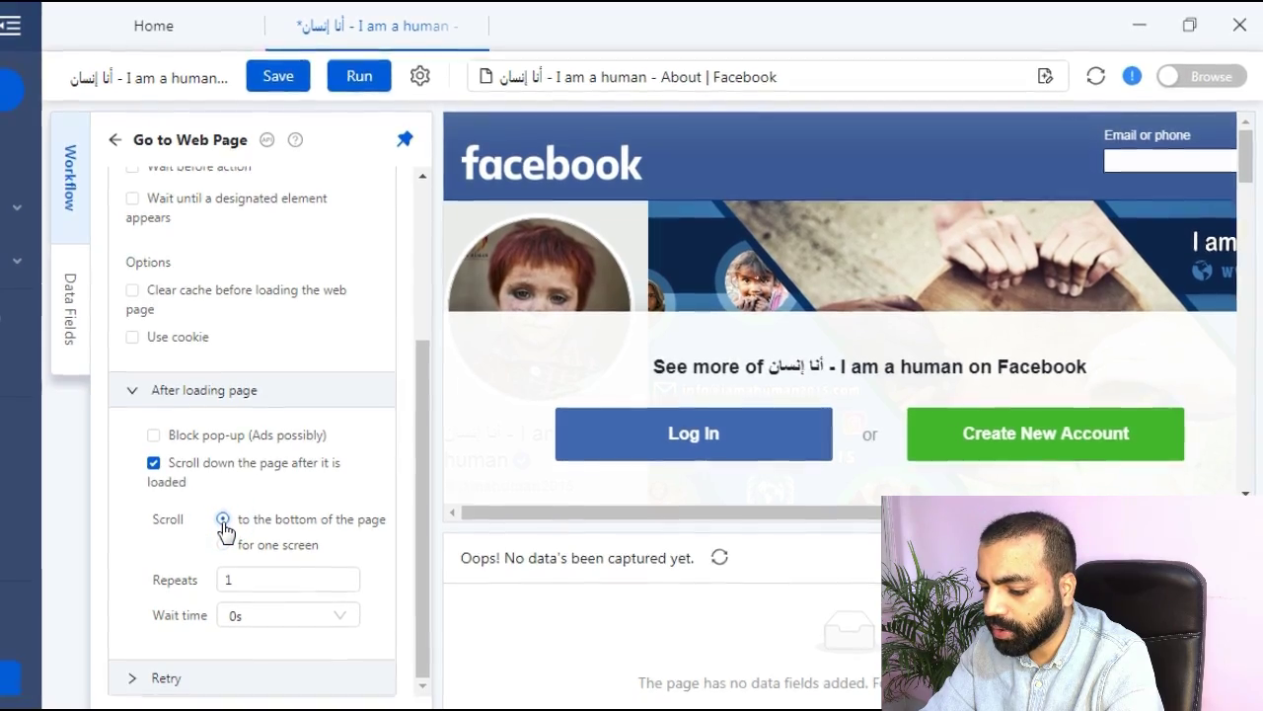
{"action": "left_click", "coordinate": [250, 619]}
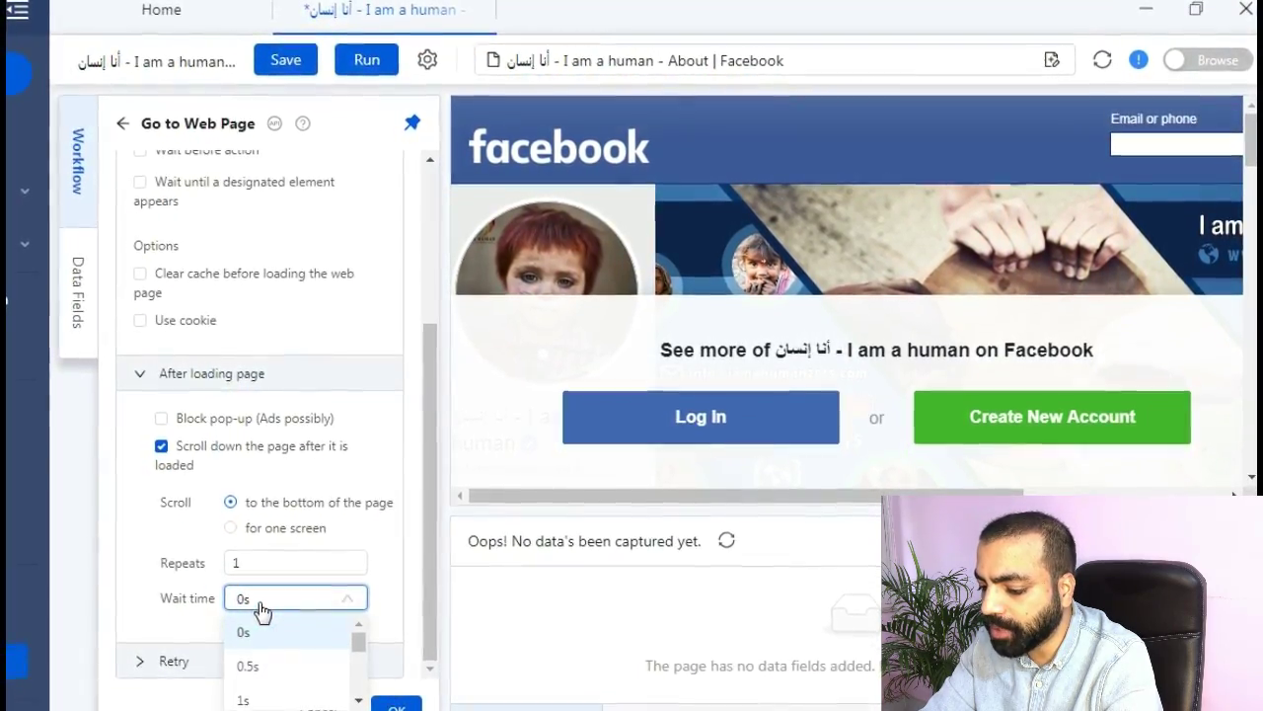
{"action": "left_click", "coordinate": [249, 702]}
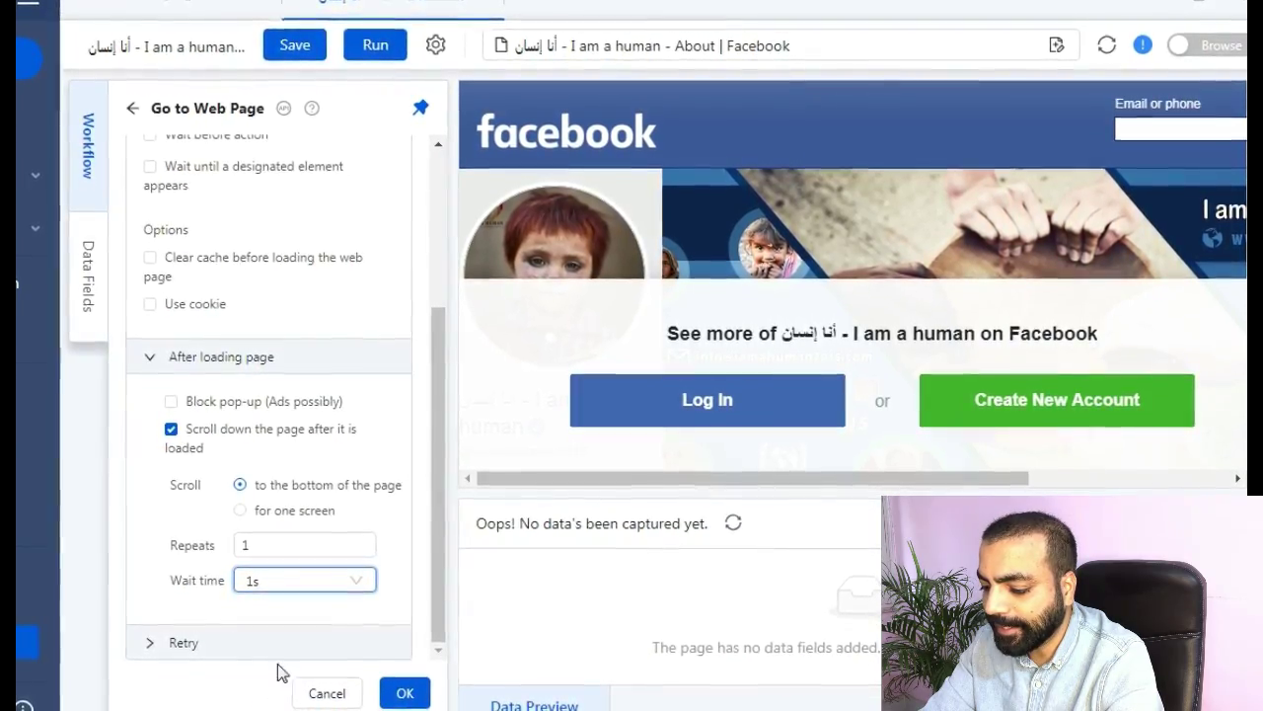
{"action": "left_click", "coordinate": [413, 679]}
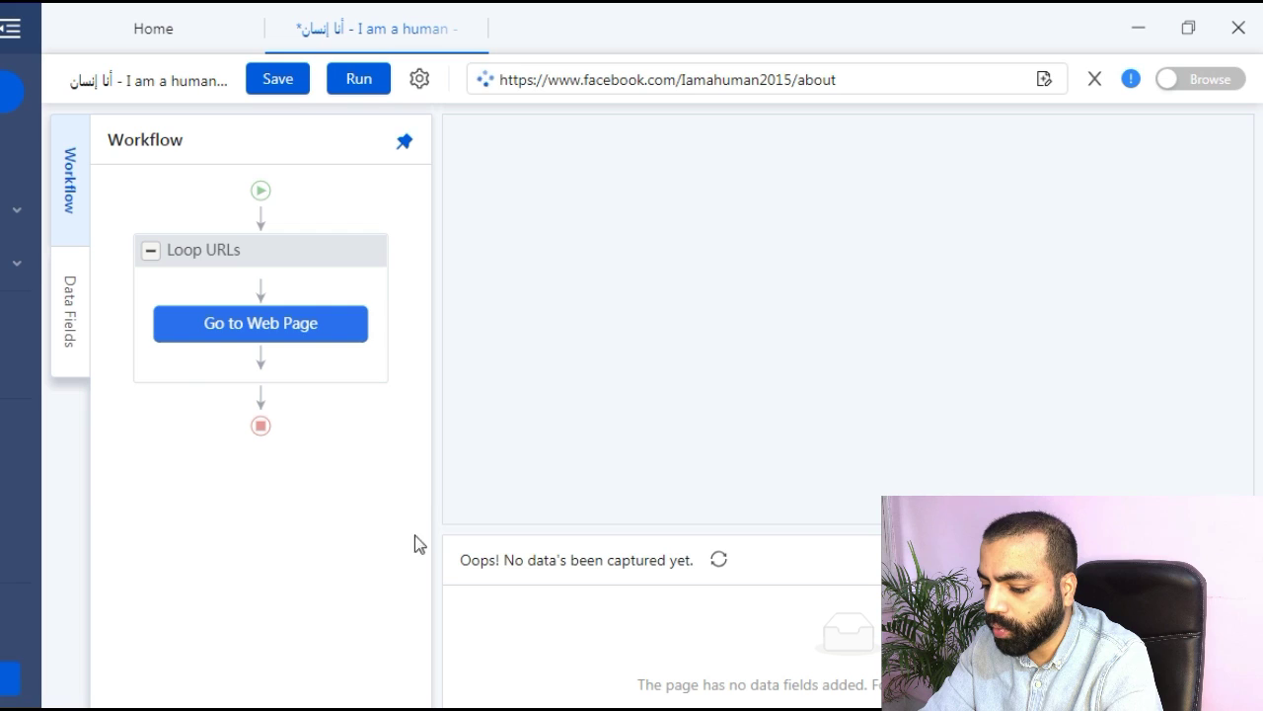
{"action": "left_click", "coordinate": [260, 215]}
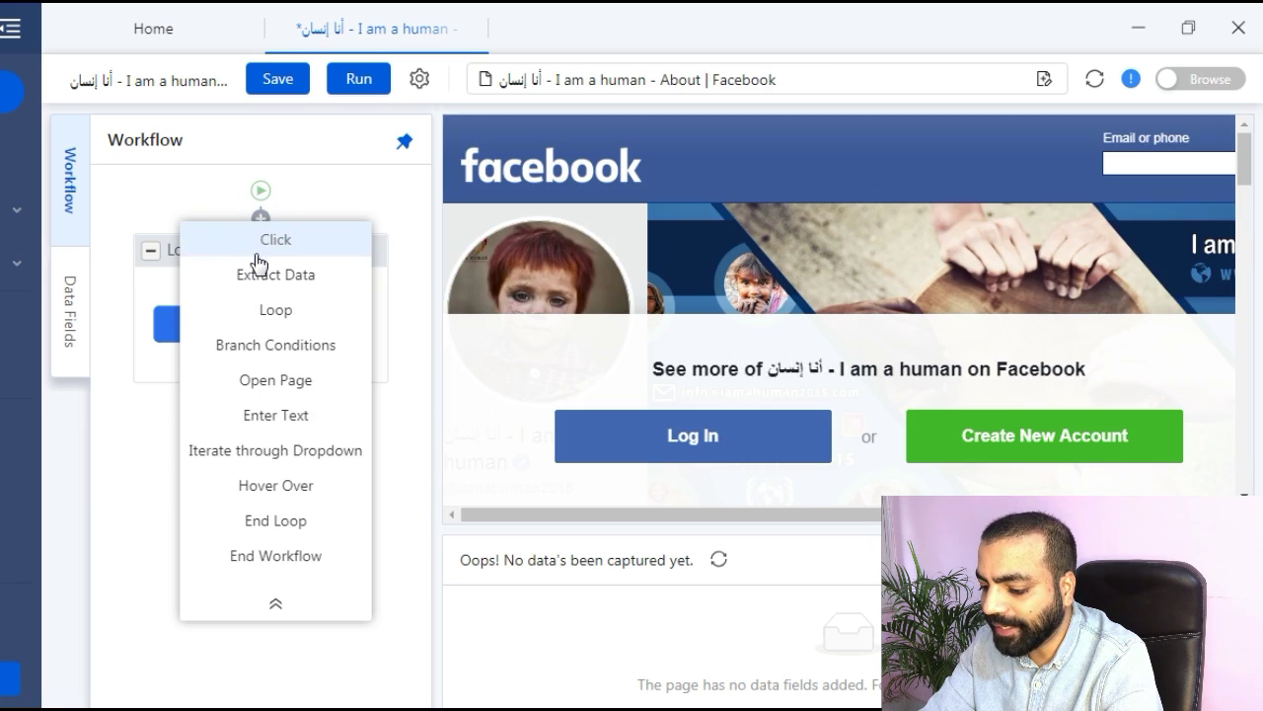
{"action": "left_click", "coordinate": [273, 381]}
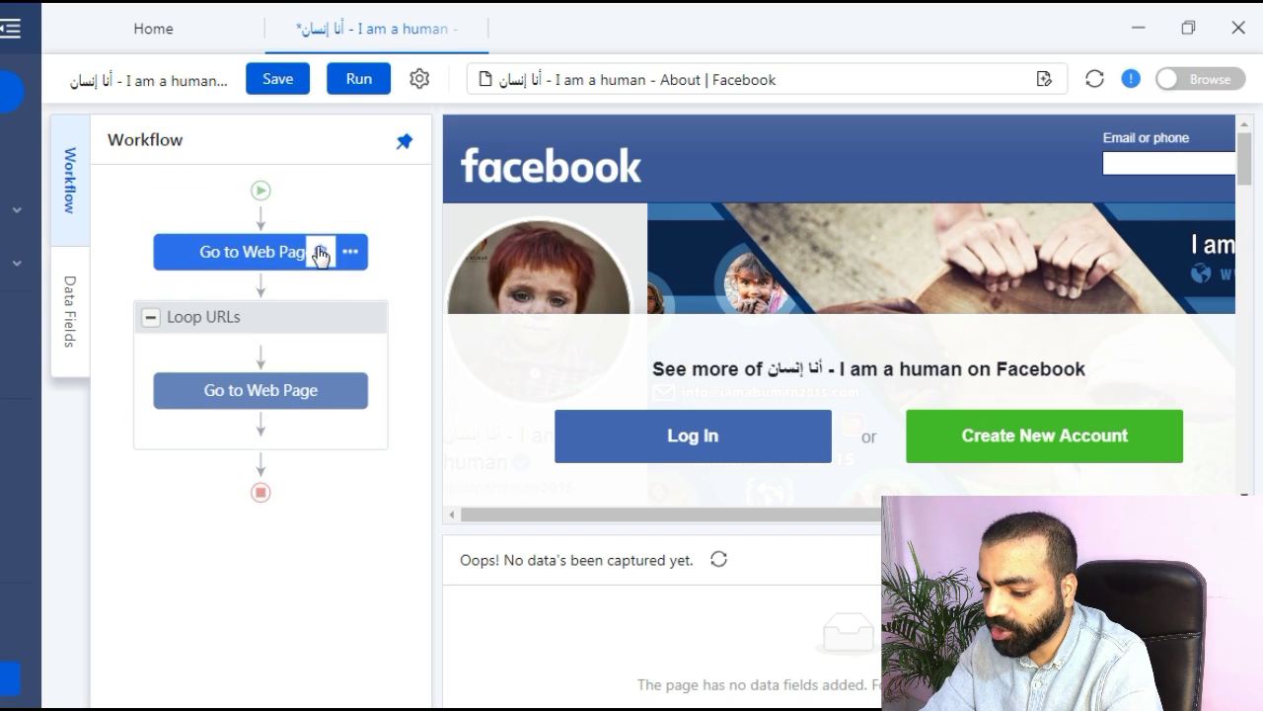
{"action": "left_click", "coordinate": [320, 254]}
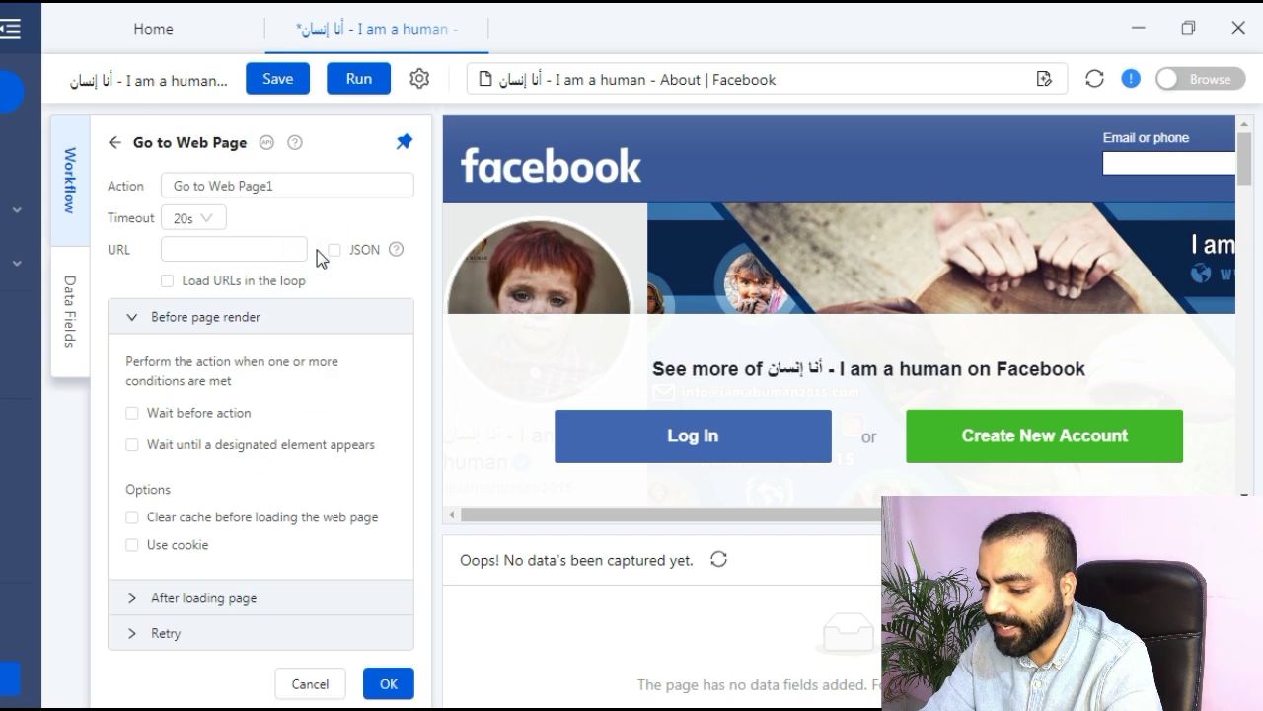
{"action": "left_click", "coordinate": [263, 259]}
{"action": "type", "text": "www.facebook.com"}
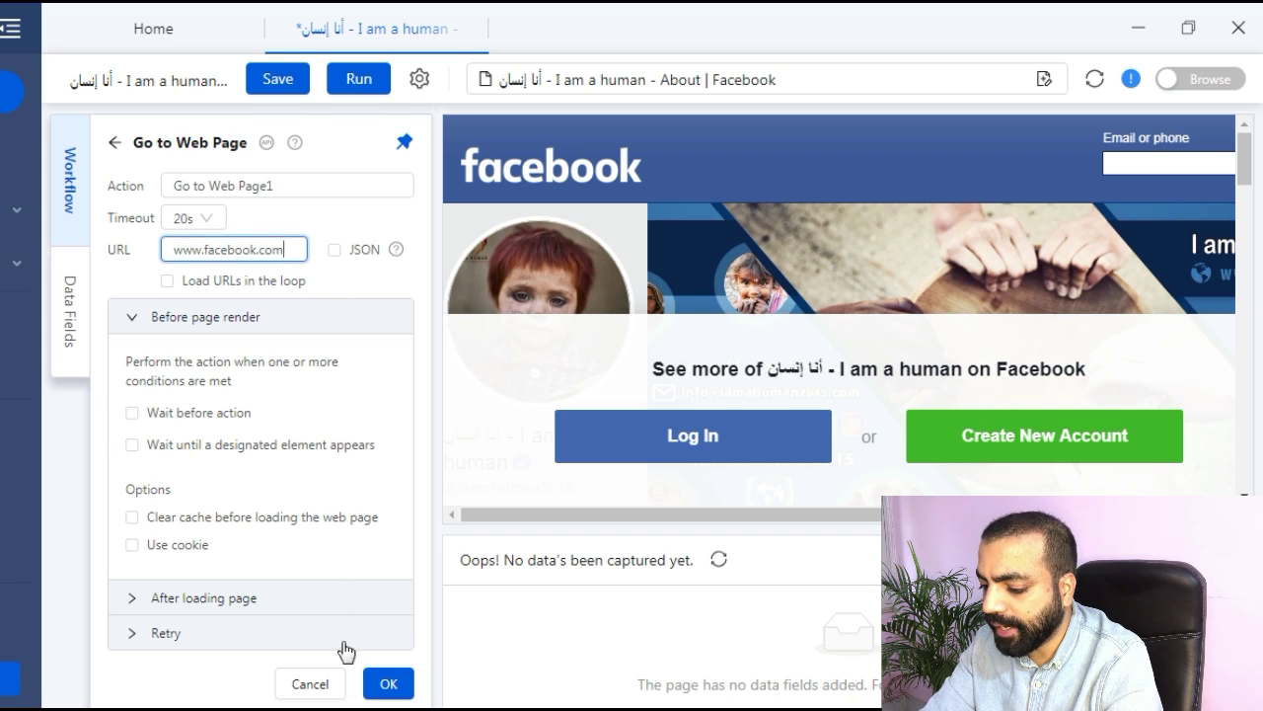
{"action": "left_click", "coordinate": [385, 683]}
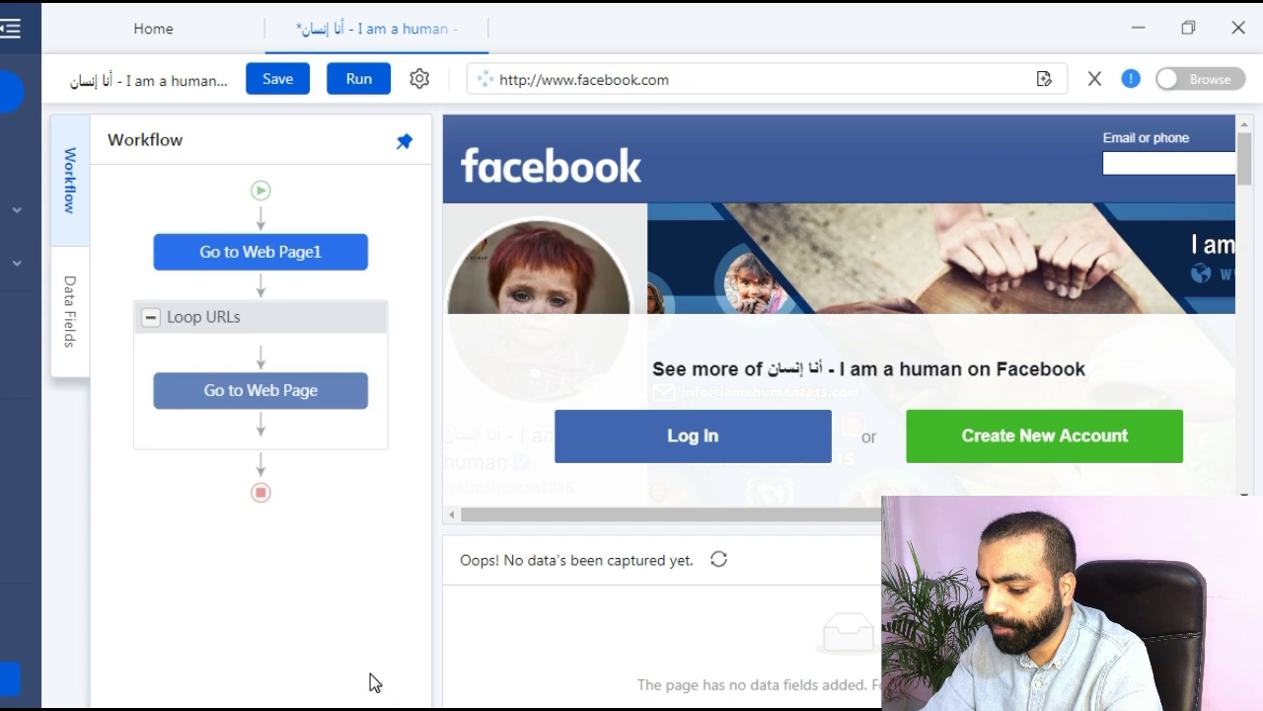
Add an Enter text step that types the account e-mail into the Facebook email field.
{"action": "left_click_drag", "start_coordinate": [781, 524], "coordinate": [1003, 524]}
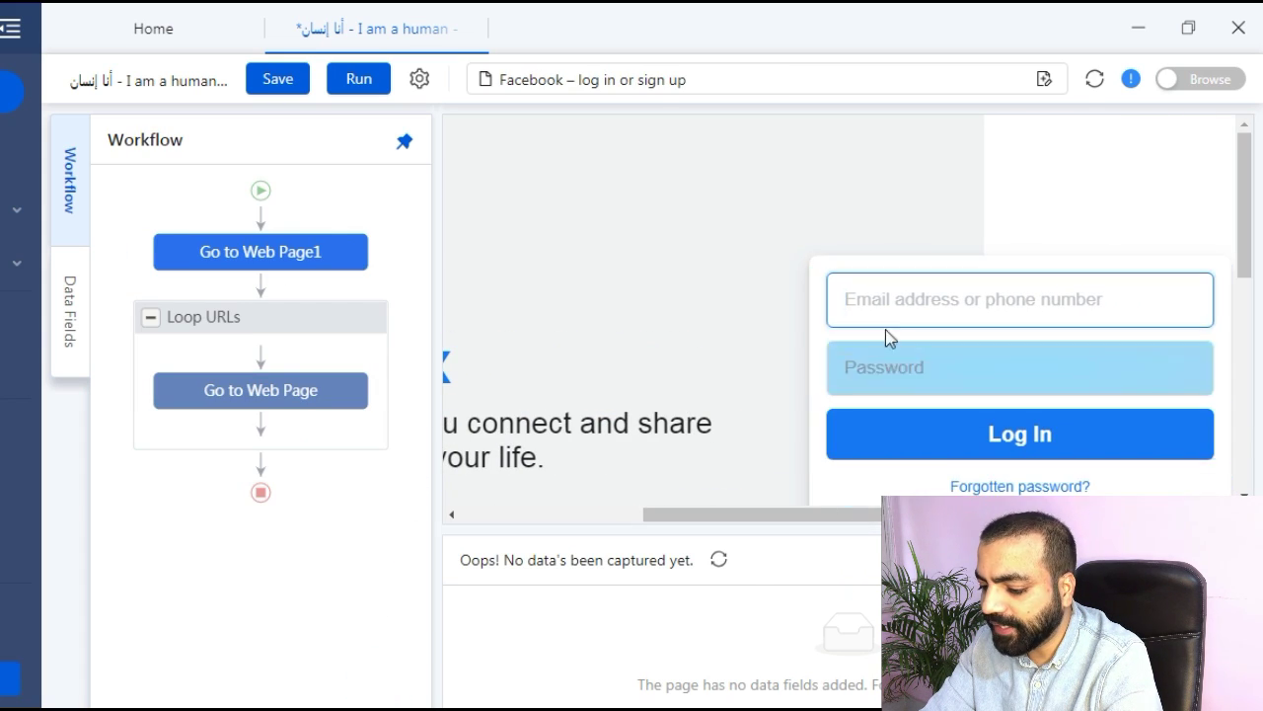
{"action": "left_click", "coordinate": [902, 300]}
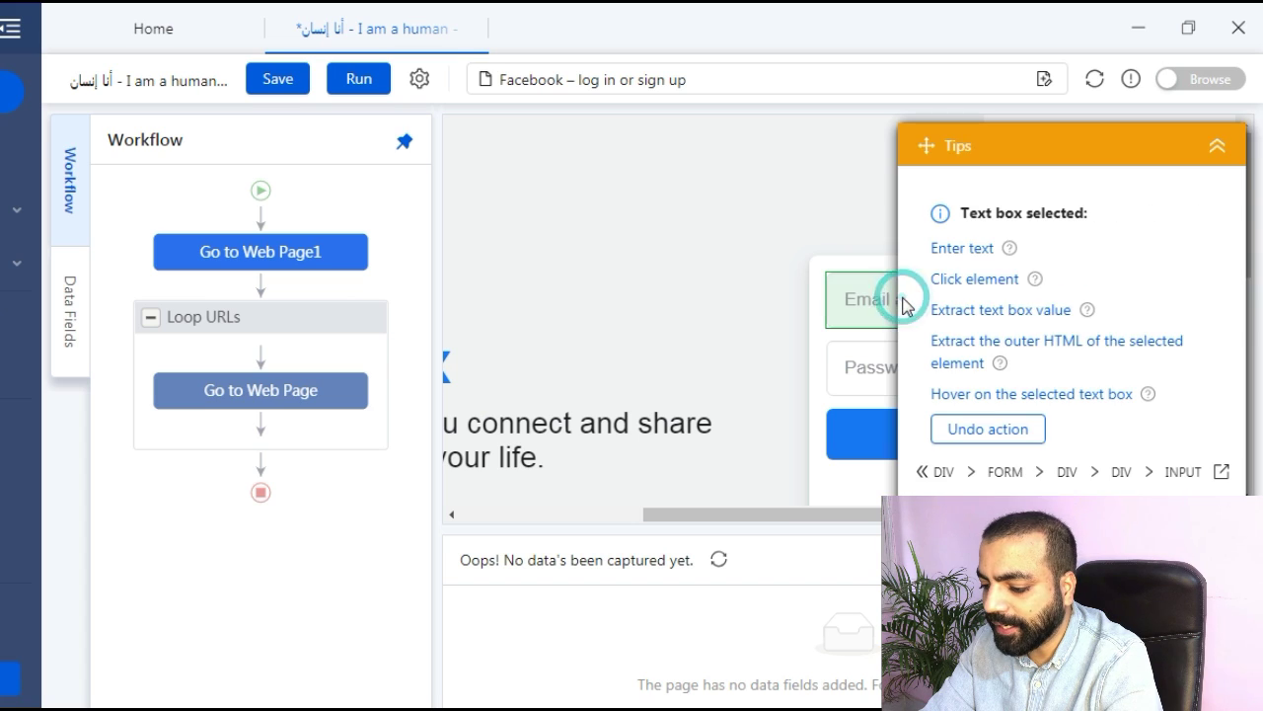
{"action": "left_click", "coordinate": [949, 259]}
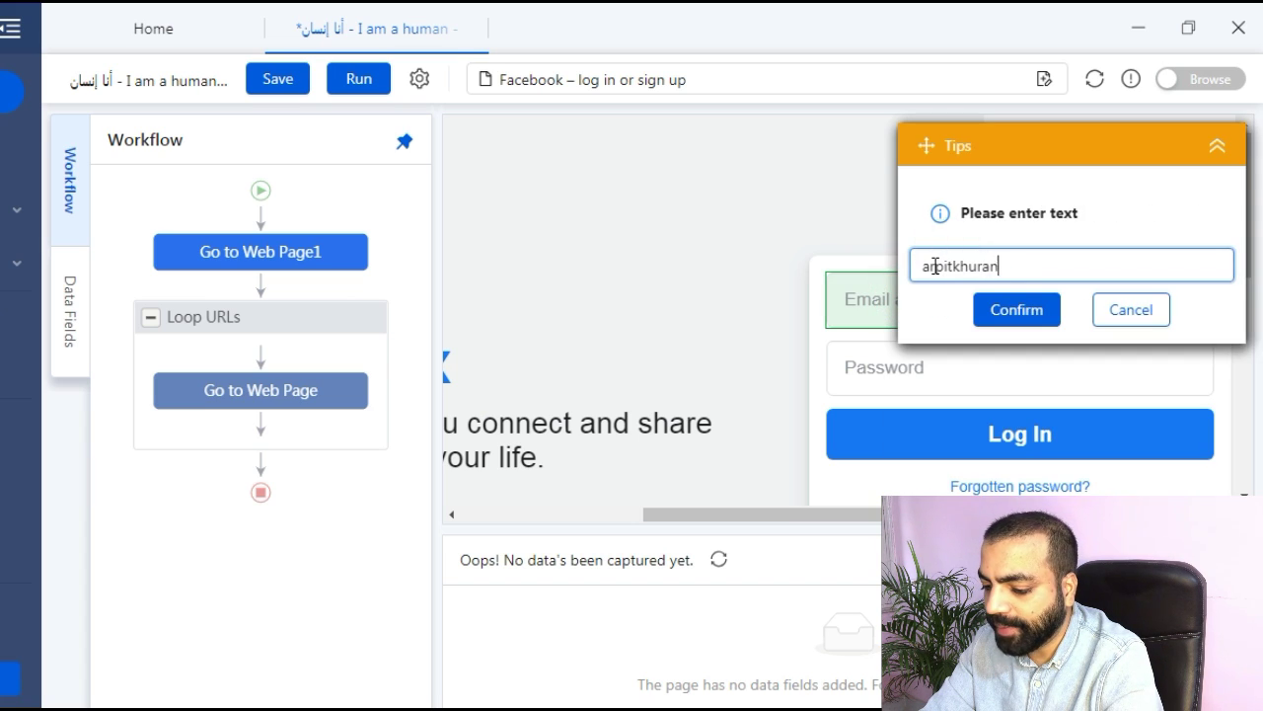
{"action": "left_click", "coordinate": [997, 310]}
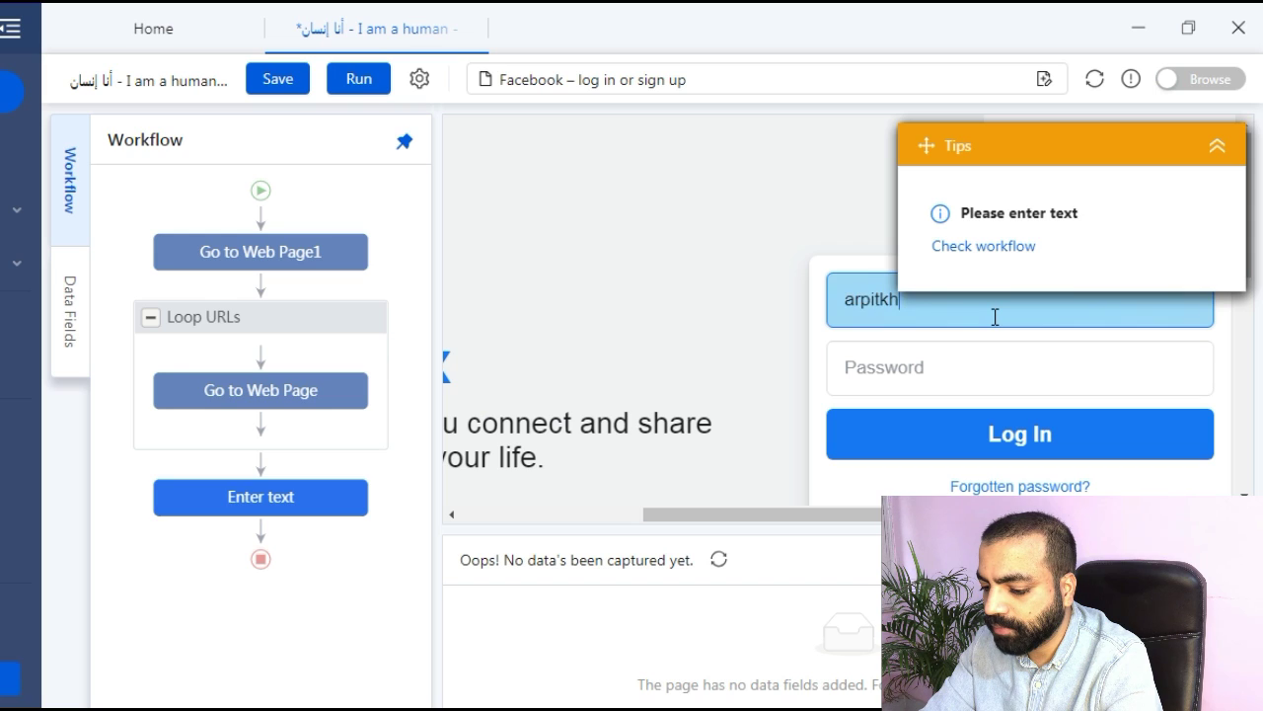
Add an Enter text step pasting the account password, plus a Click Item step for Log In.
{"action": "left_click", "coordinate": [975, 365]}
{"action": "left_click", "coordinate": [977, 248]}
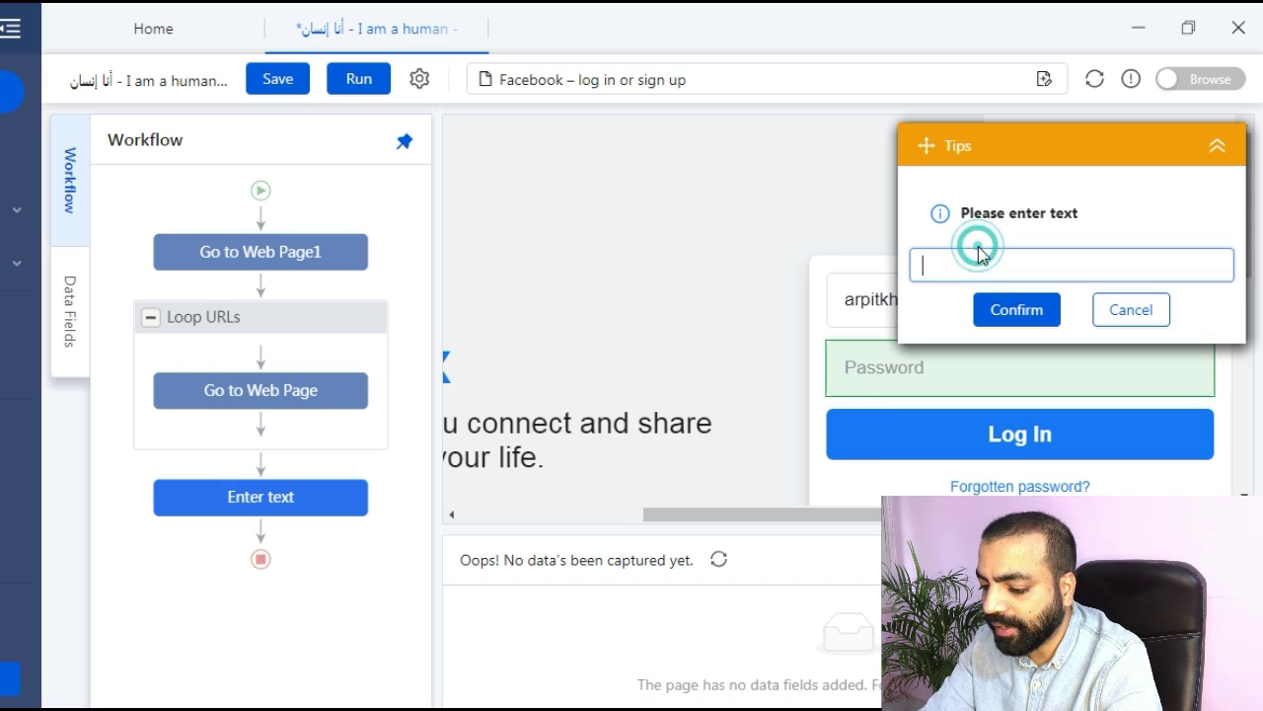
{"action": "key", "text": "ctrl+v"}
{"action": "left_click", "coordinate": [1003, 311]}
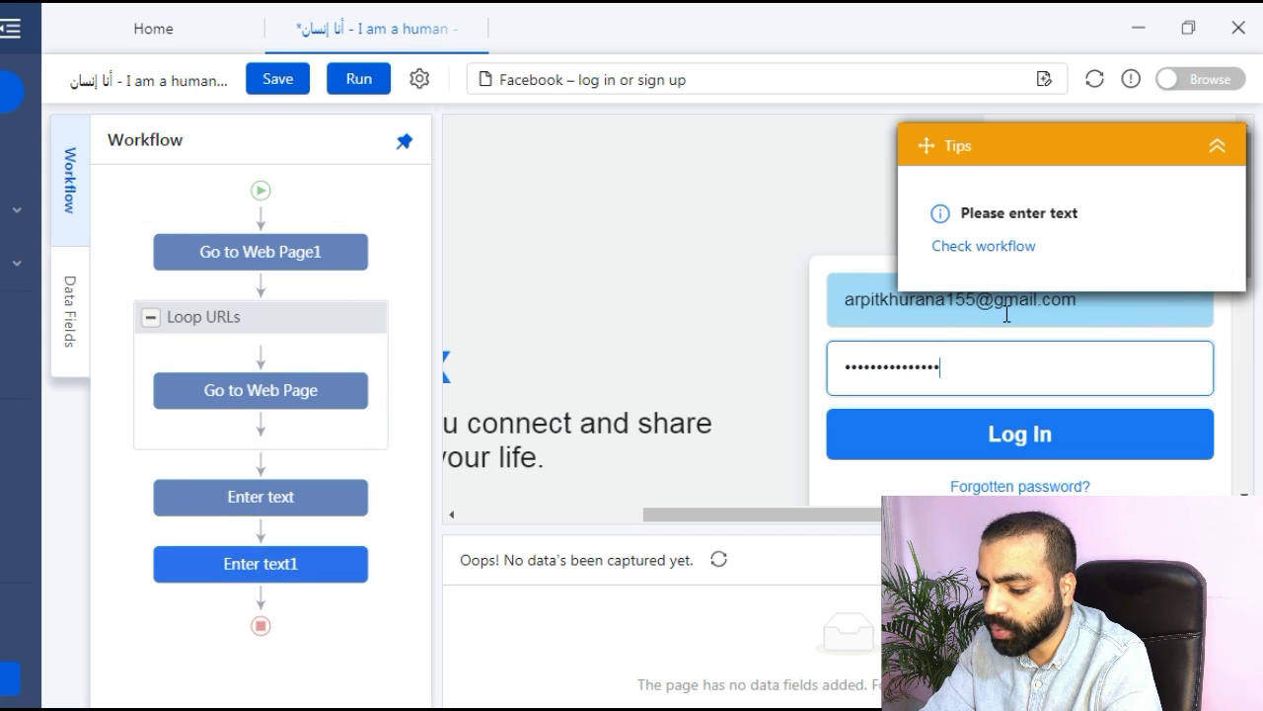
{"action": "left_click", "coordinate": [1023, 436]}
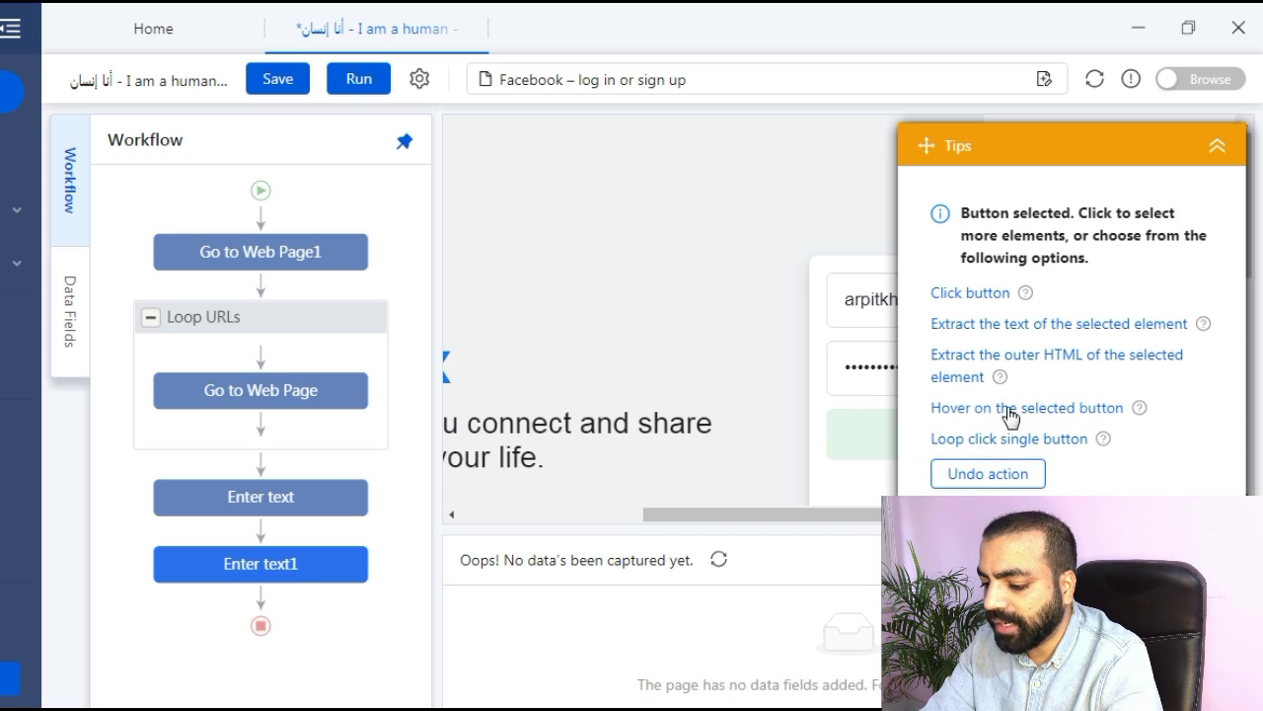
{"action": "left_click", "coordinate": [979, 294]}
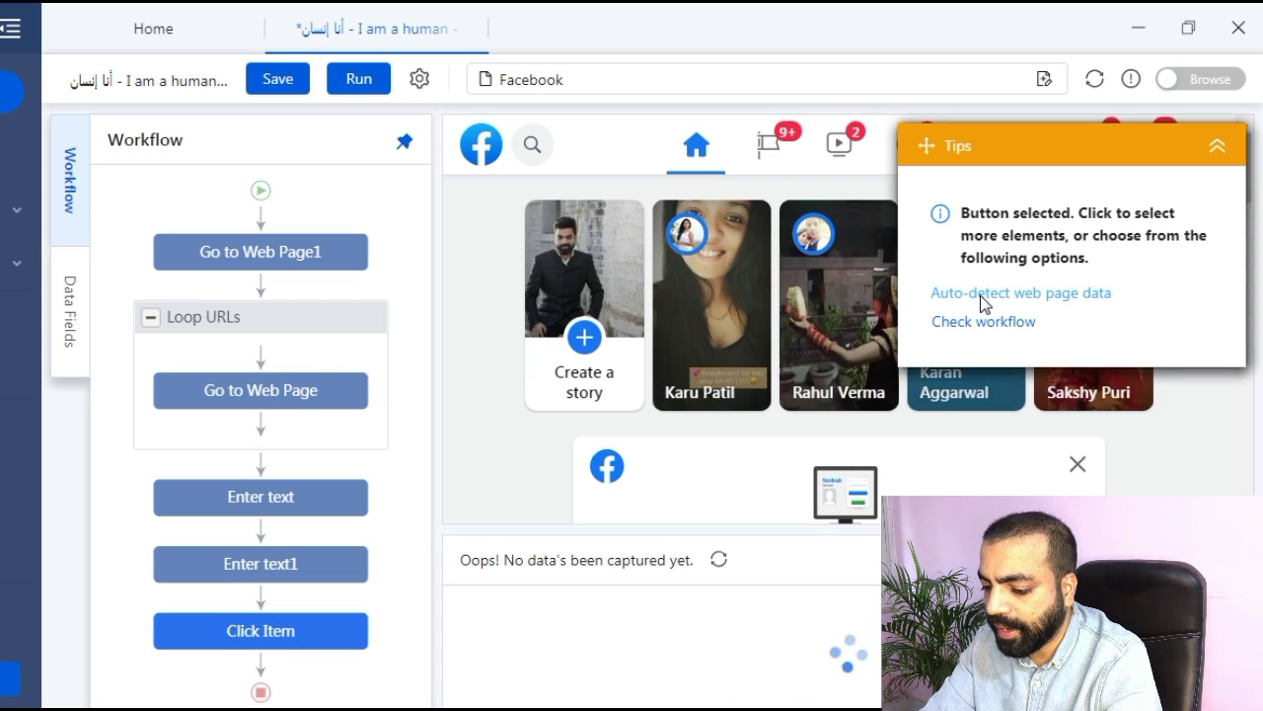
Move the email, password and Log In steps above Loop URLs, then load the first /about page.
{"action": "left_click_drag", "start_coordinate": [260, 496], "coordinate": [260, 296]}
{"action": "left_click_drag", "start_coordinate": [261, 563], "coordinate": [262, 375]}
{"action": "left_click_drag", "start_coordinate": [260, 629], "coordinate": [262, 439]}
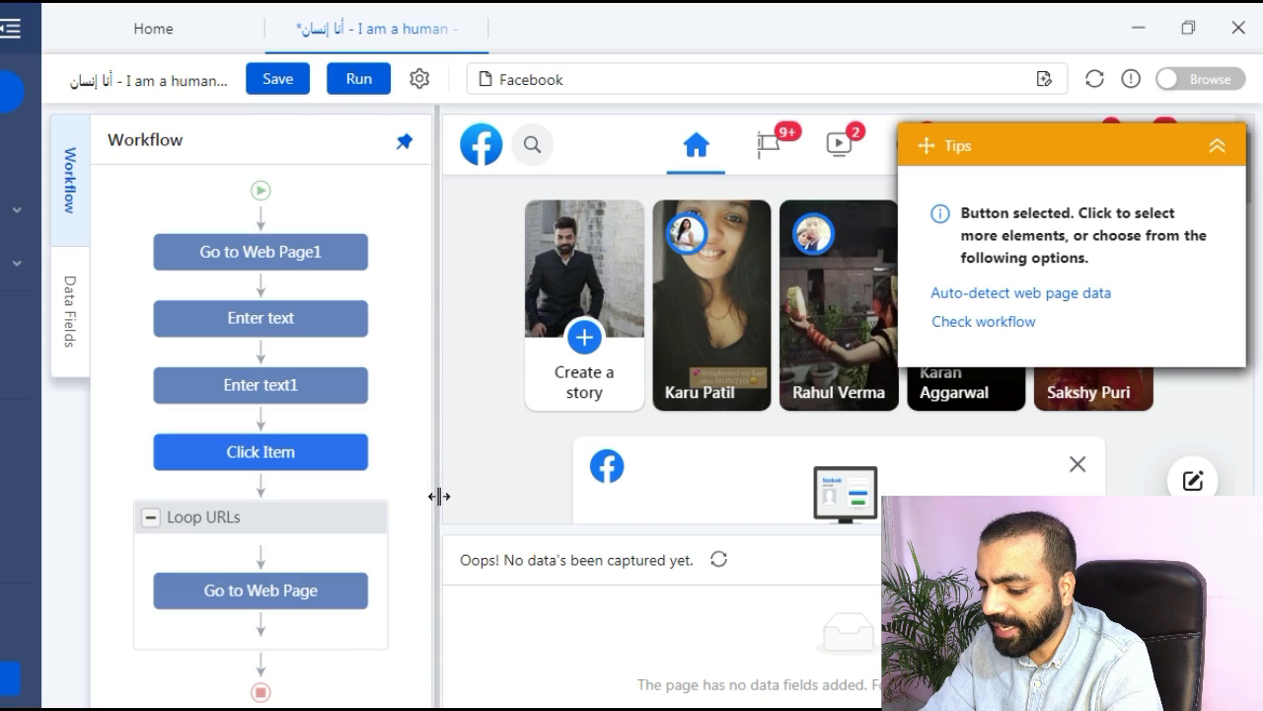
{"action": "left_click", "coordinate": [288, 602]}
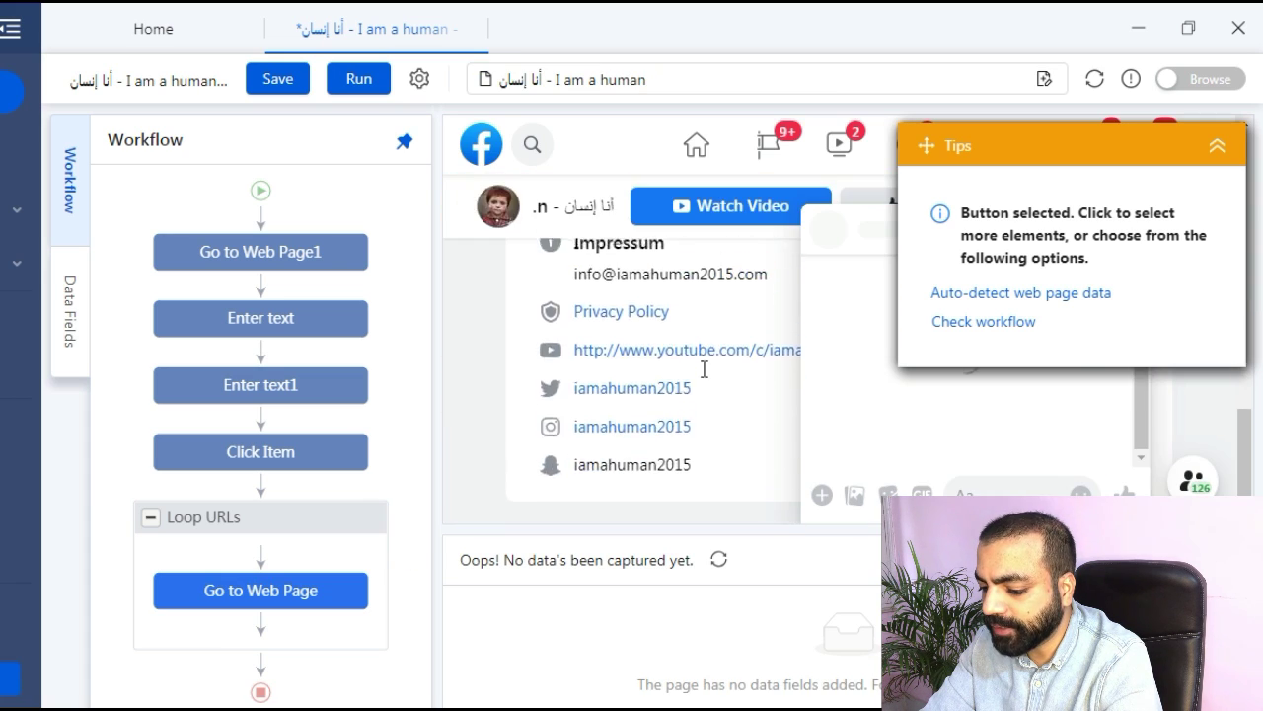
Extract the page name as text, then the website link and email address link text.
{"action": "left_click", "coordinate": [1223, 150]}
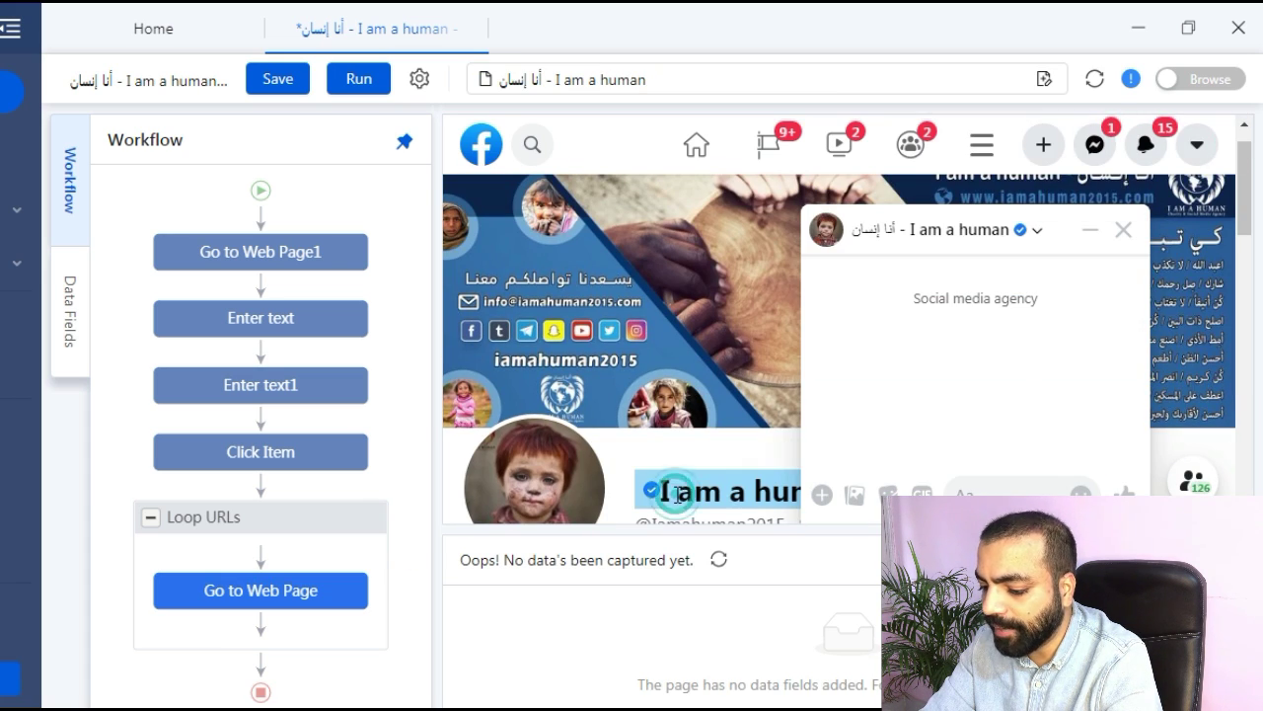
{"action": "left_click", "coordinate": [677, 494]}
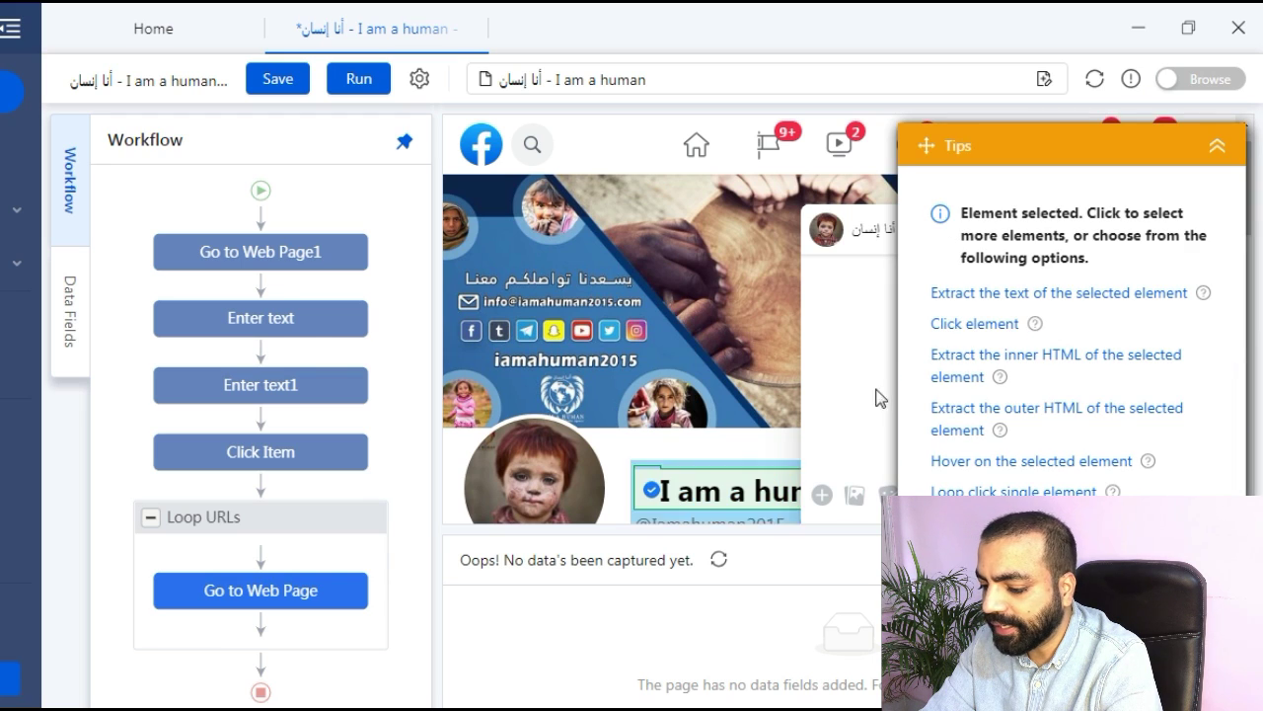
{"action": "left_click", "coordinate": [1002, 293]}
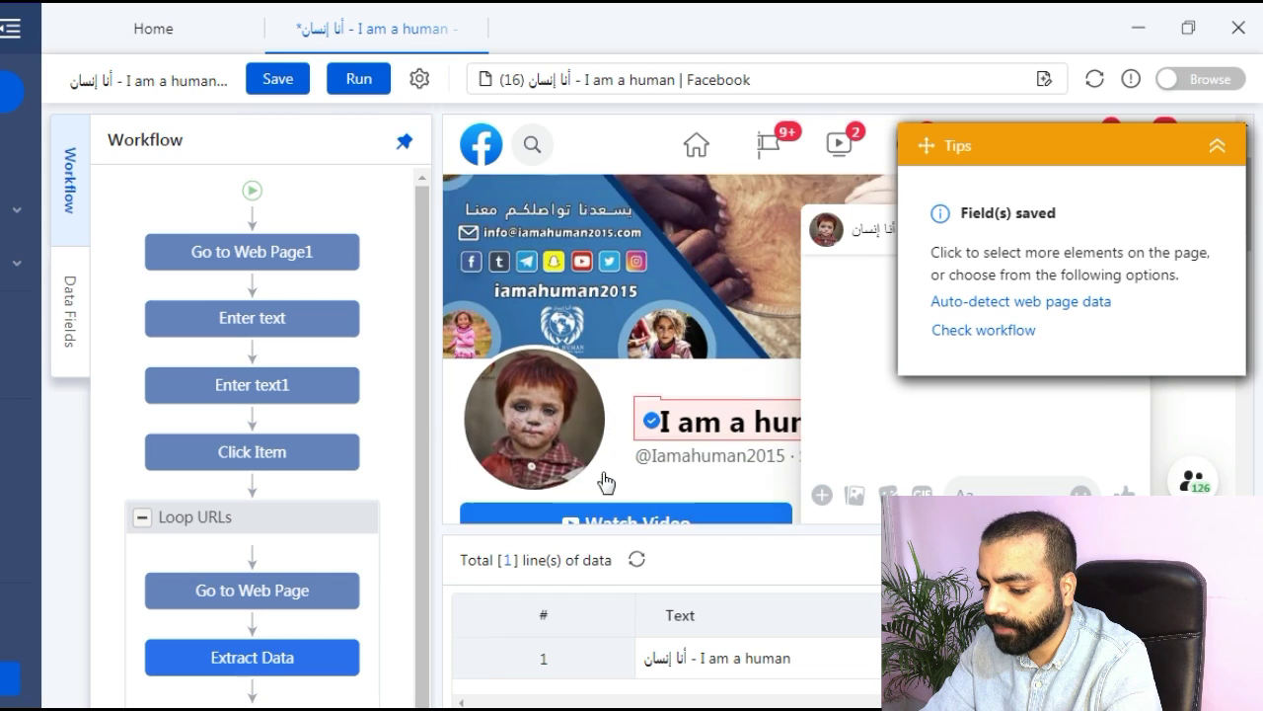
{"action": "scroll", "coordinate": [605, 482], "scroll_direction": "down", "scroll_amount": 5}
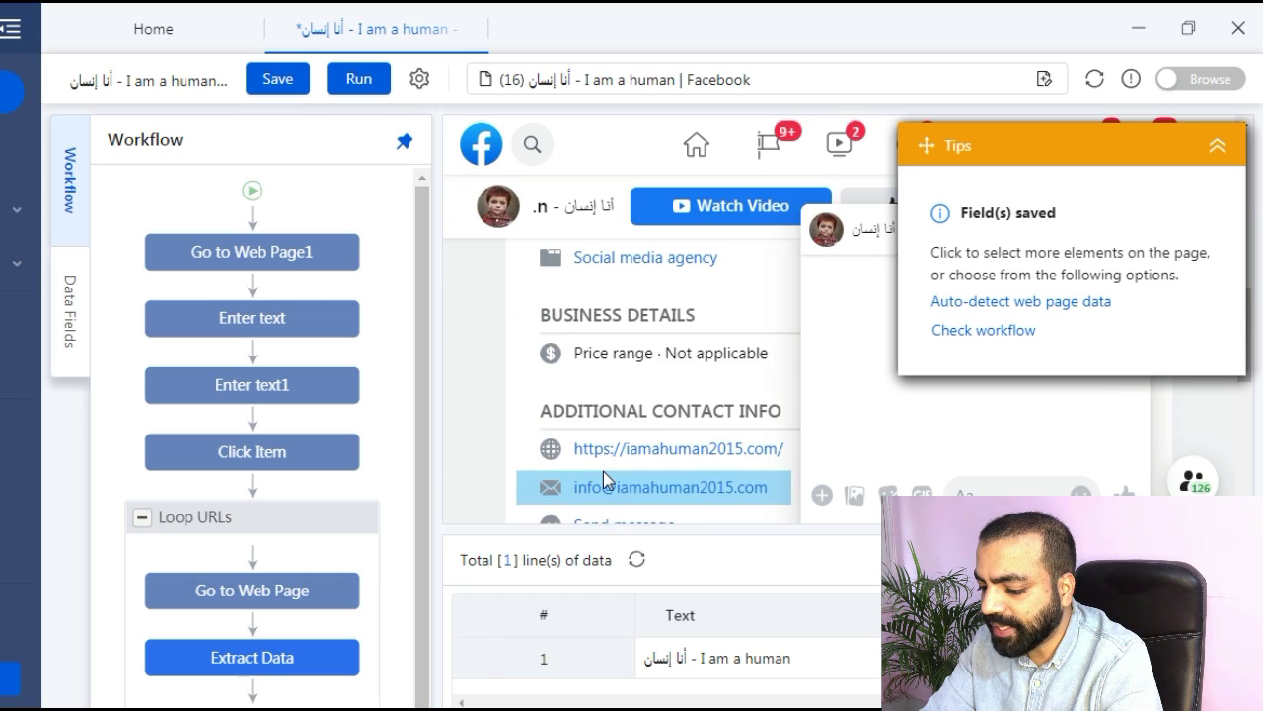
{"action": "scroll", "coordinate": [603, 471], "scroll_direction": "down", "scroll_amount": 1}
{"action": "left_click", "coordinate": [647, 343]}
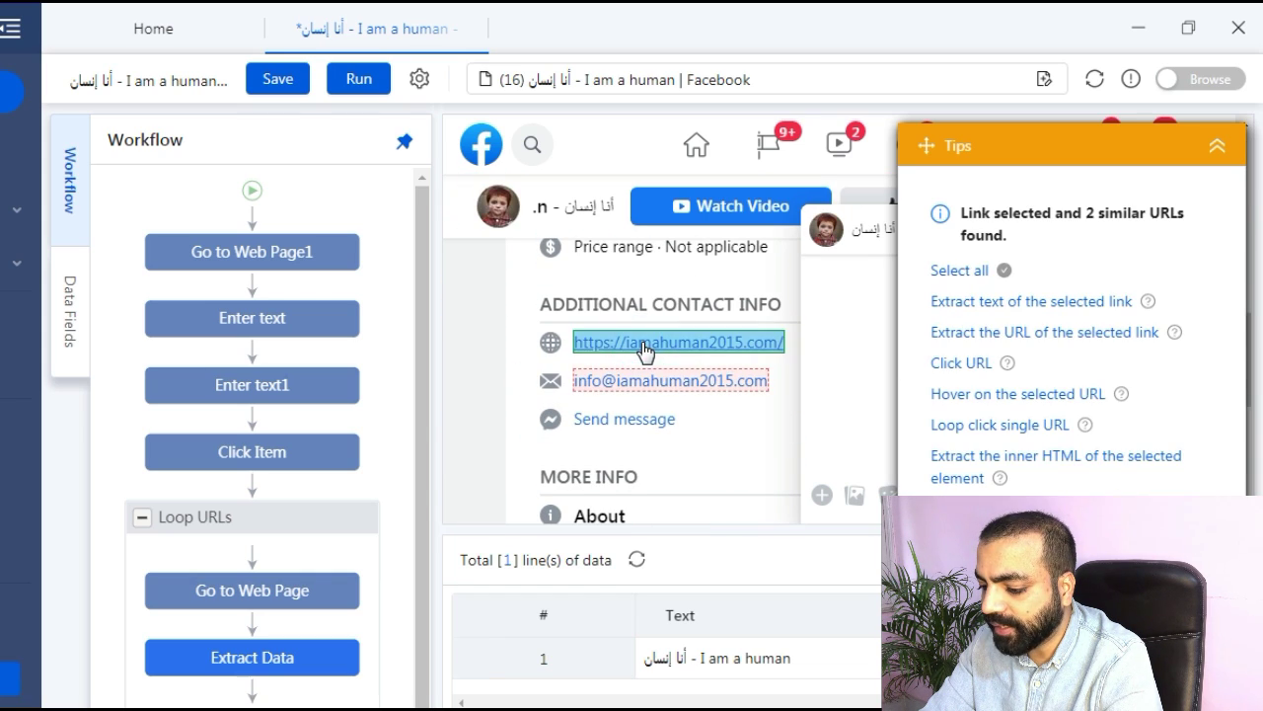
{"action": "left_click", "coordinate": [969, 301]}
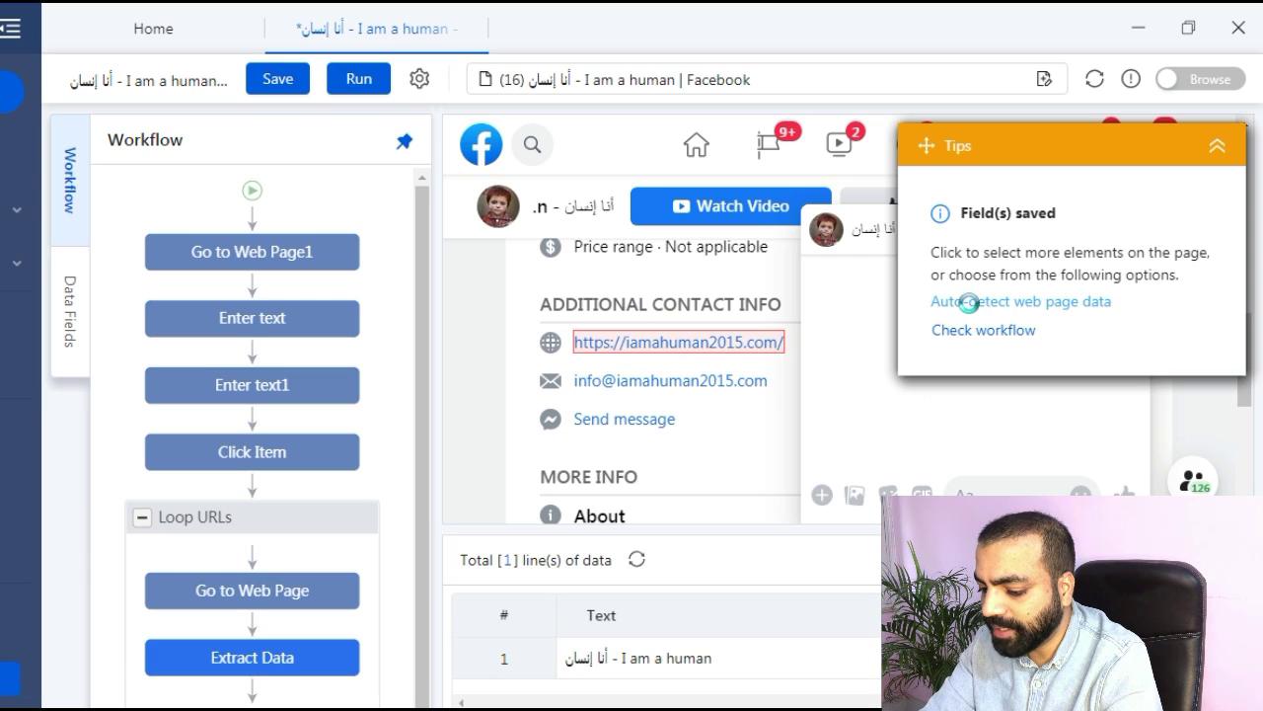
{"action": "left_click", "coordinate": [682, 385]}
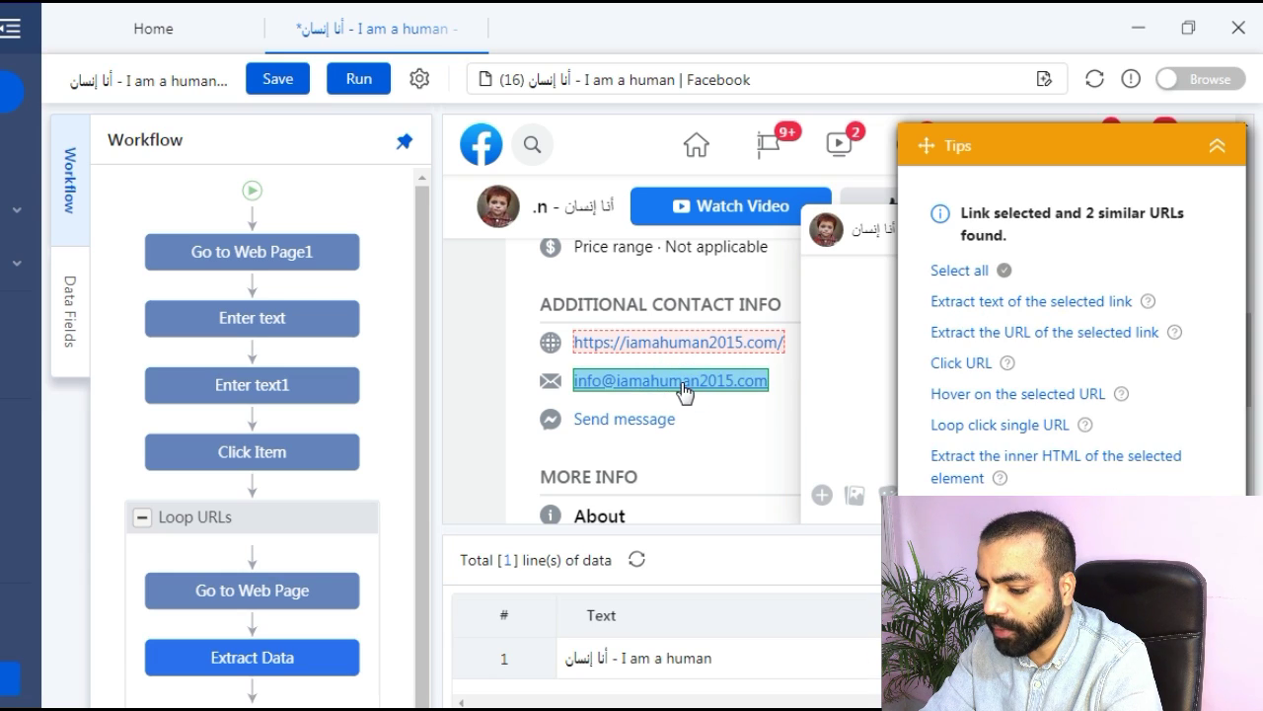
{"action": "left_click", "coordinate": [970, 301]}
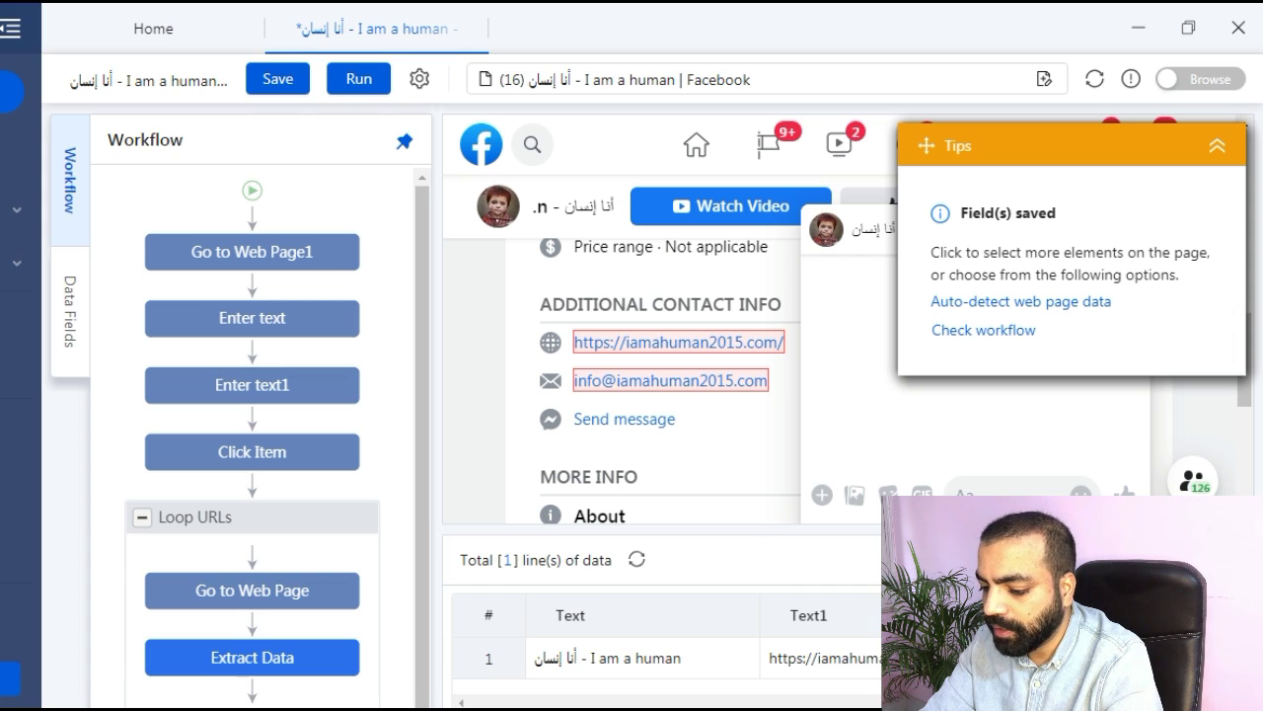
Rotate Loop URLs to the second Facebook page and load it in the preview.
{"action": "mouse_move", "coordinate": [295, 517]}
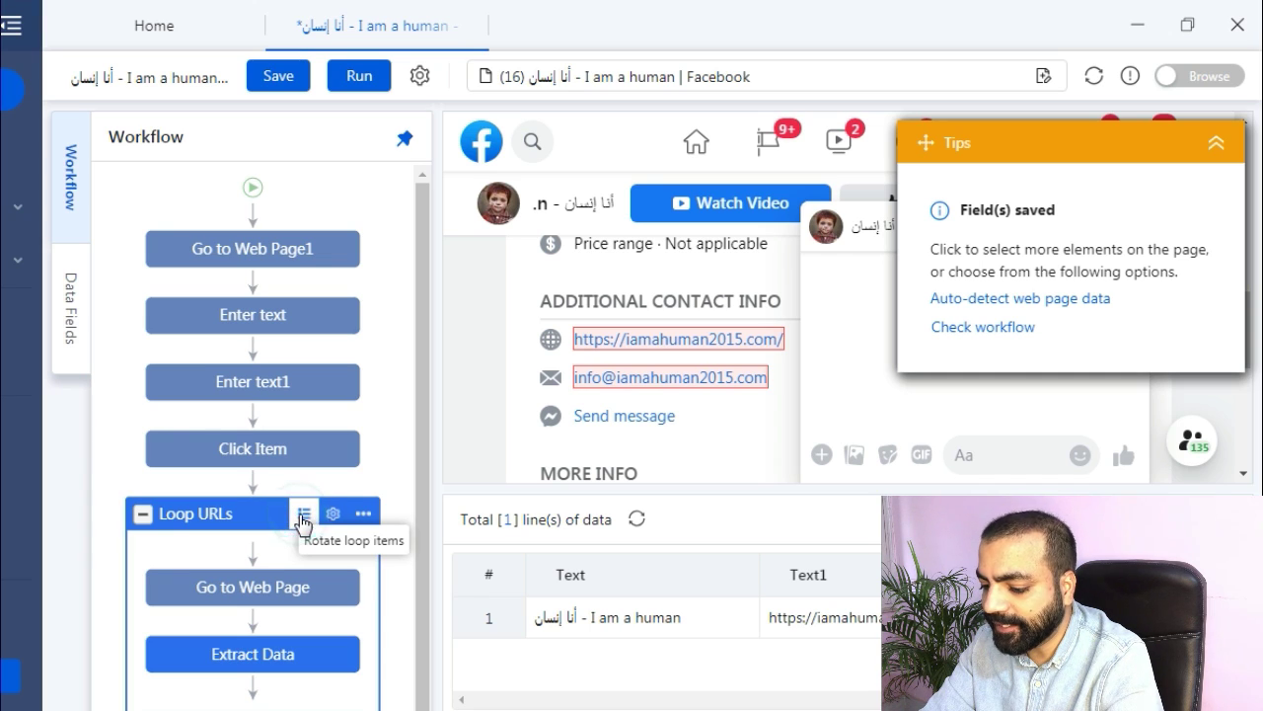
{"action": "left_click", "coordinate": [303, 520]}
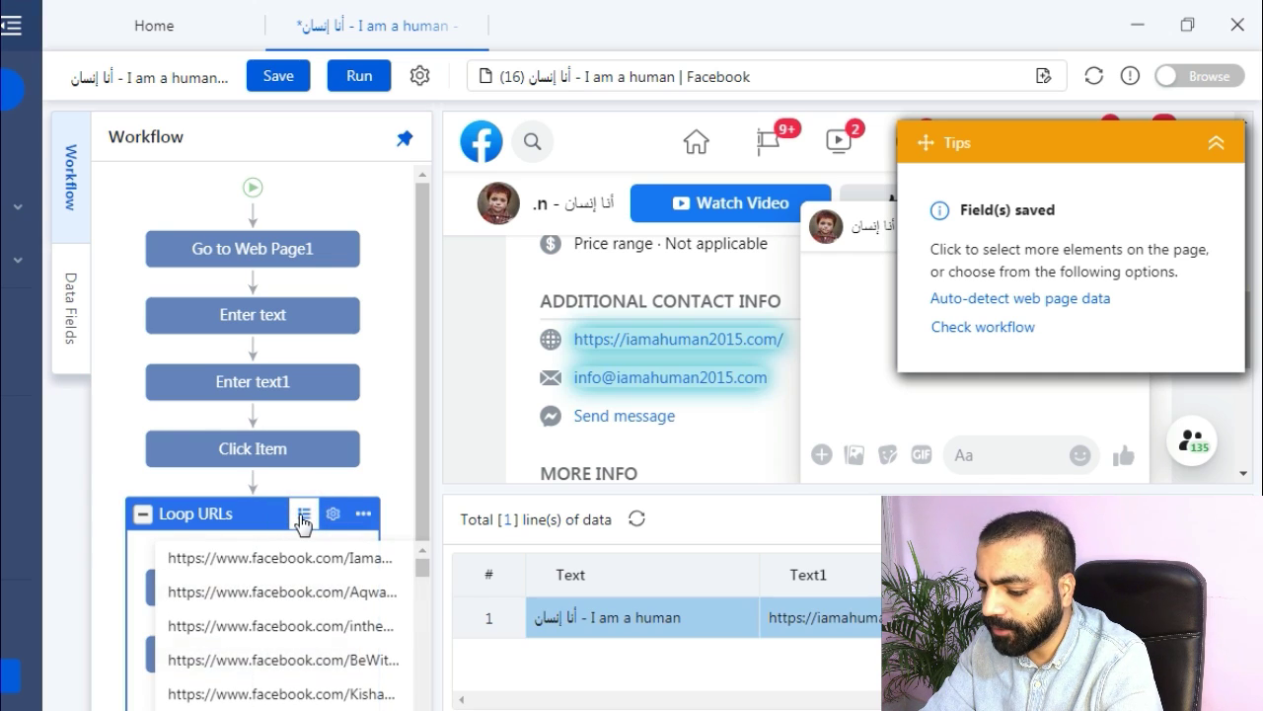
{"action": "left_click", "coordinate": [301, 598]}
{"action": "left_click", "coordinate": [247, 589]}
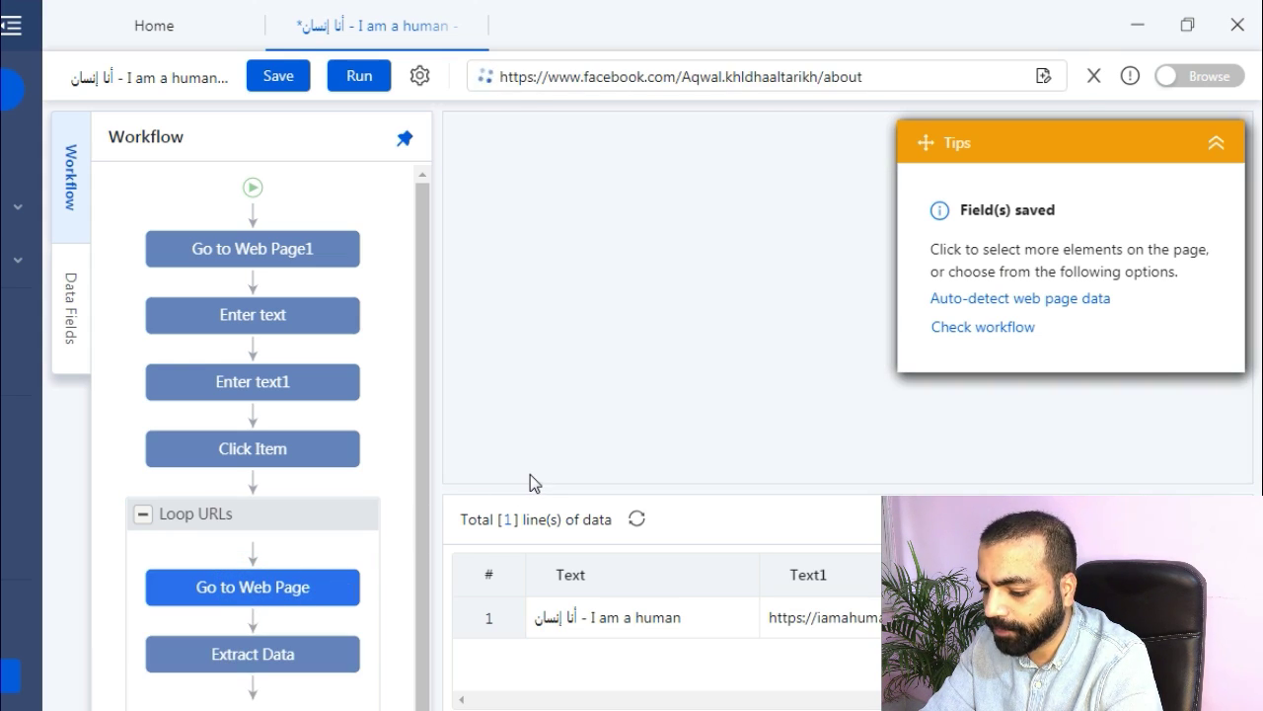
{"action": "left_click", "coordinate": [1216, 143]}
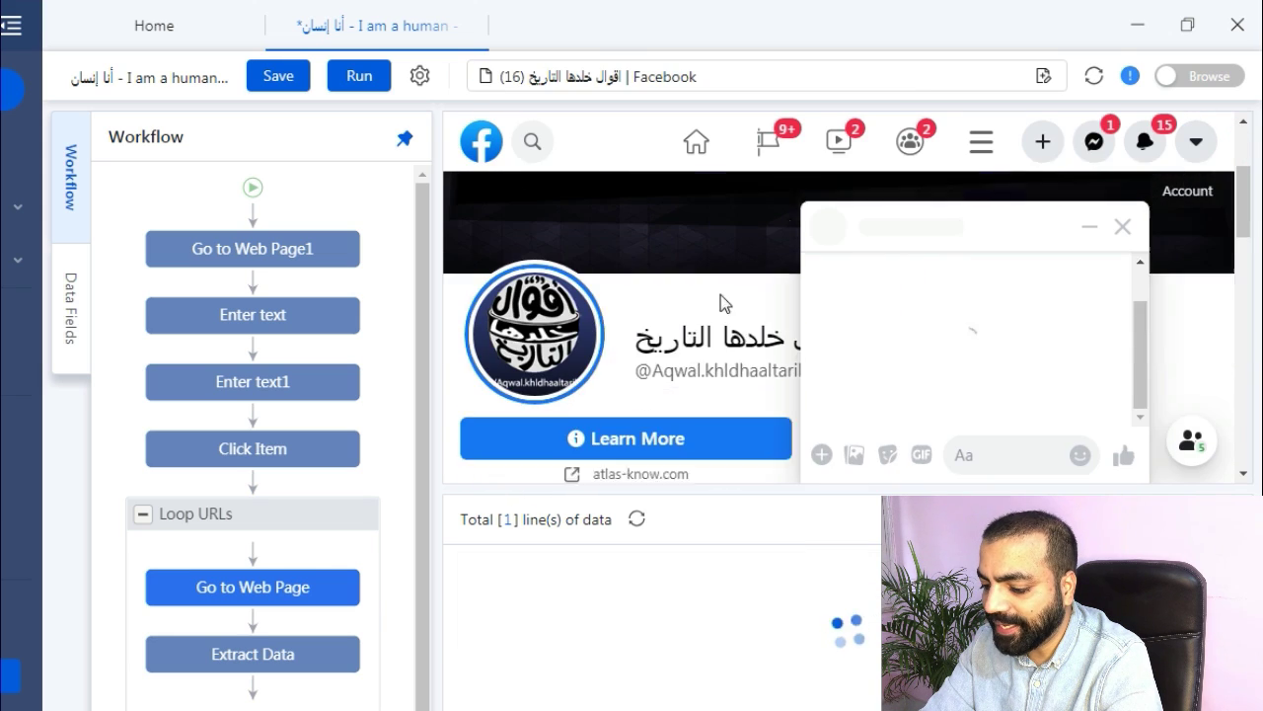
Extract the website link, phone number and email address text from the second page.
{"action": "scroll", "coordinate": [609, 383], "scroll_direction": "down", "scroll_amount": 6}
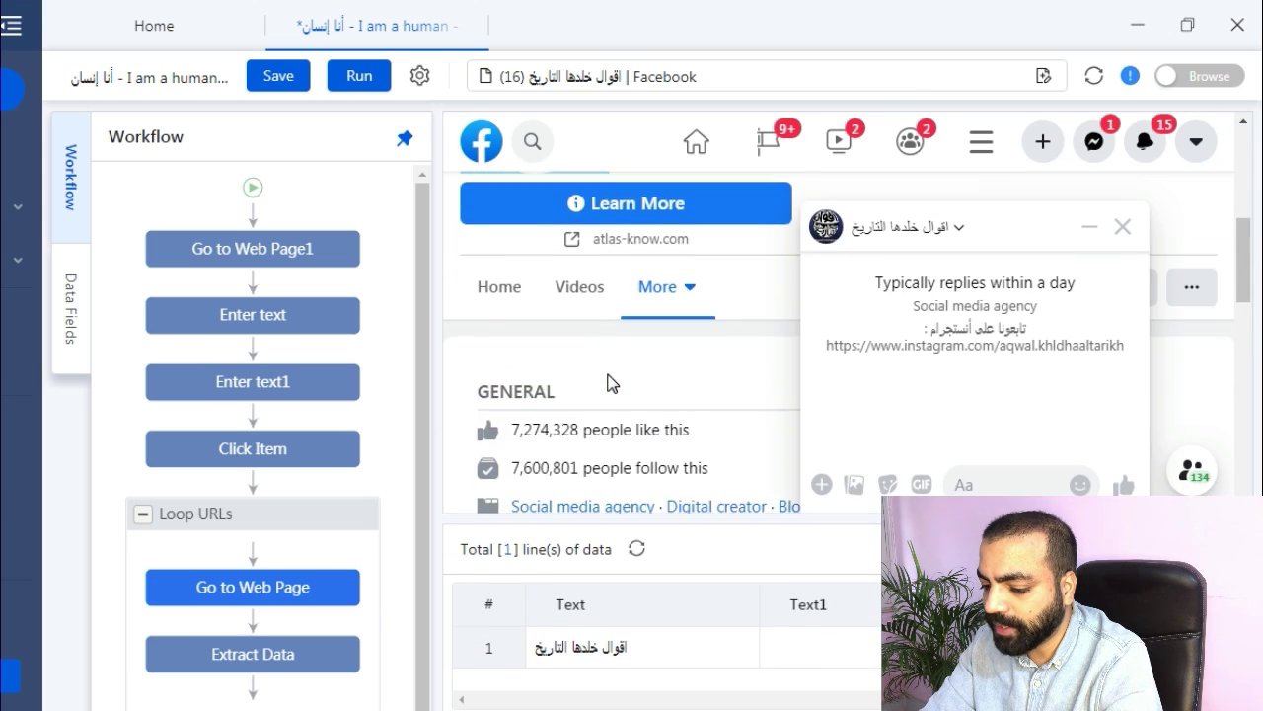
{"action": "left_click", "coordinate": [586, 288]}
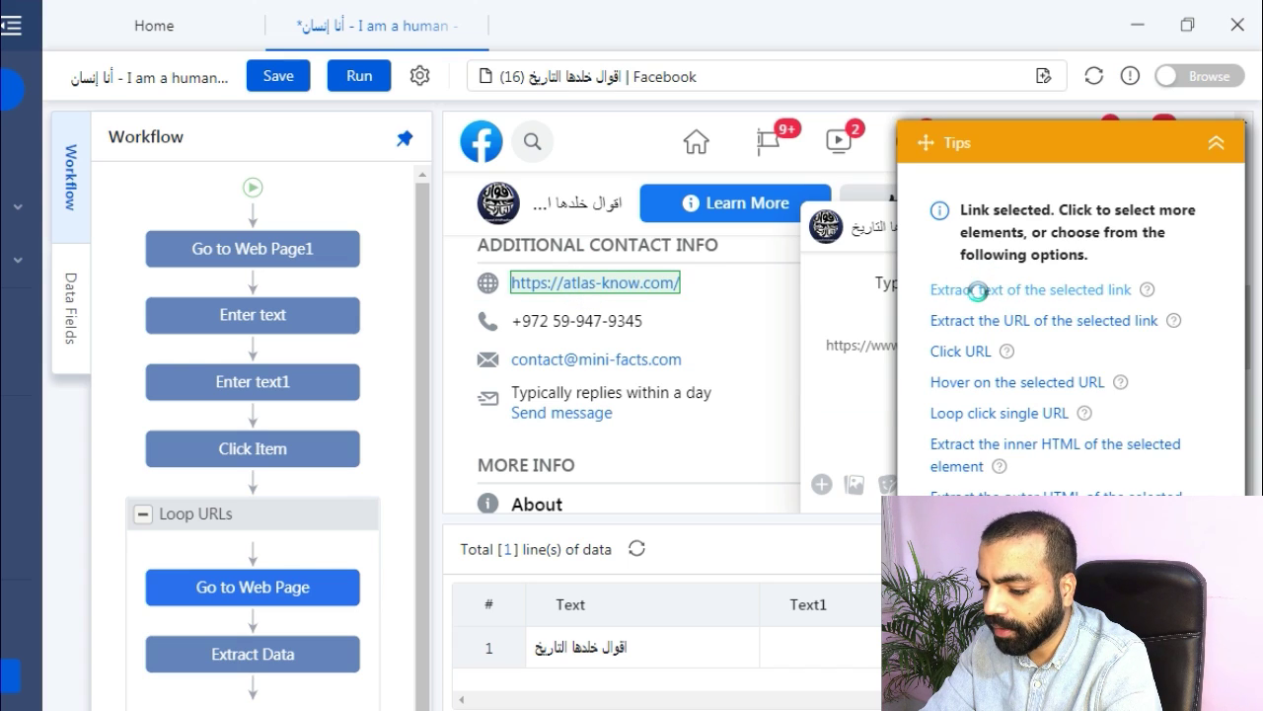
{"action": "left_click", "coordinate": [977, 290]}
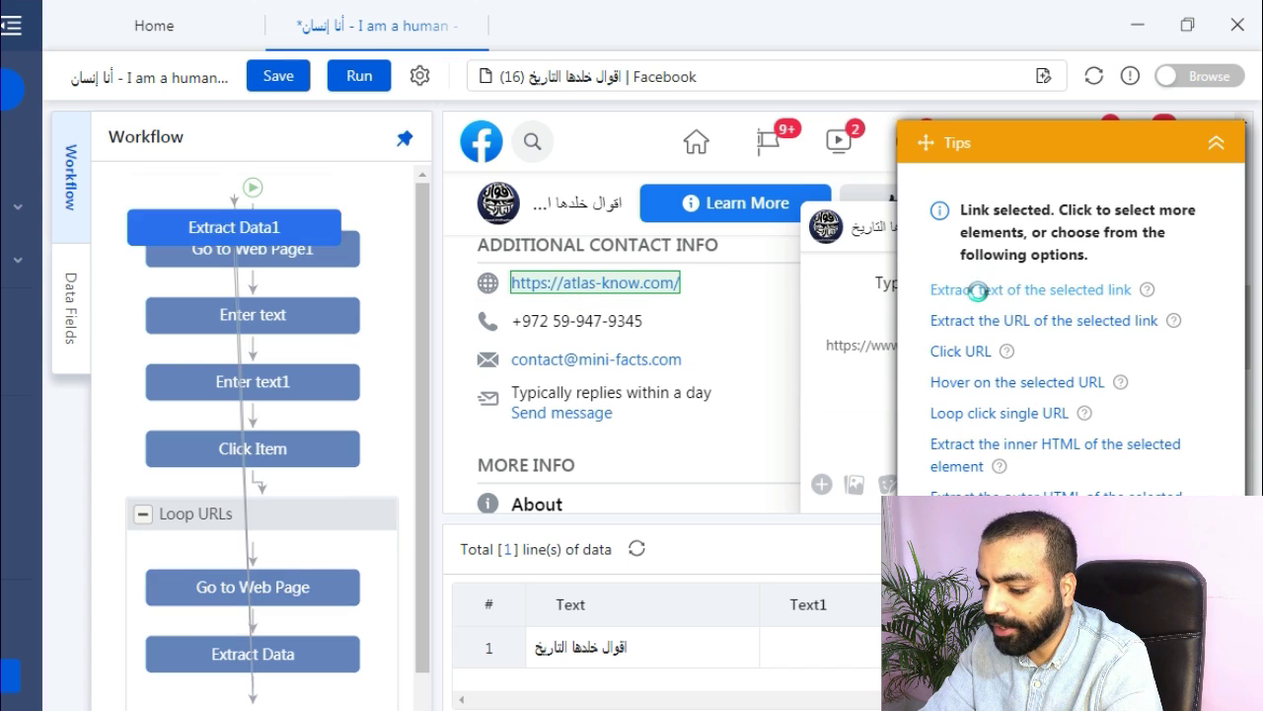
{"action": "left_click", "coordinate": [577, 324]}
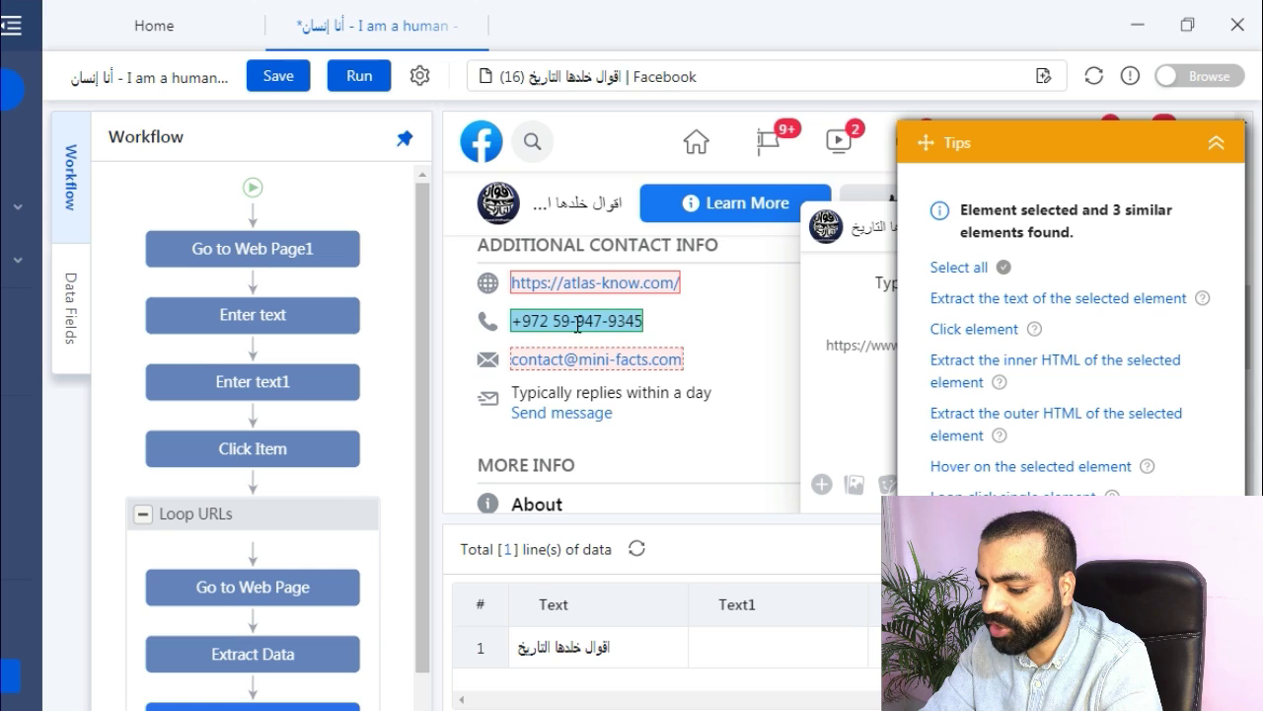
{"action": "left_click", "coordinate": [977, 298]}
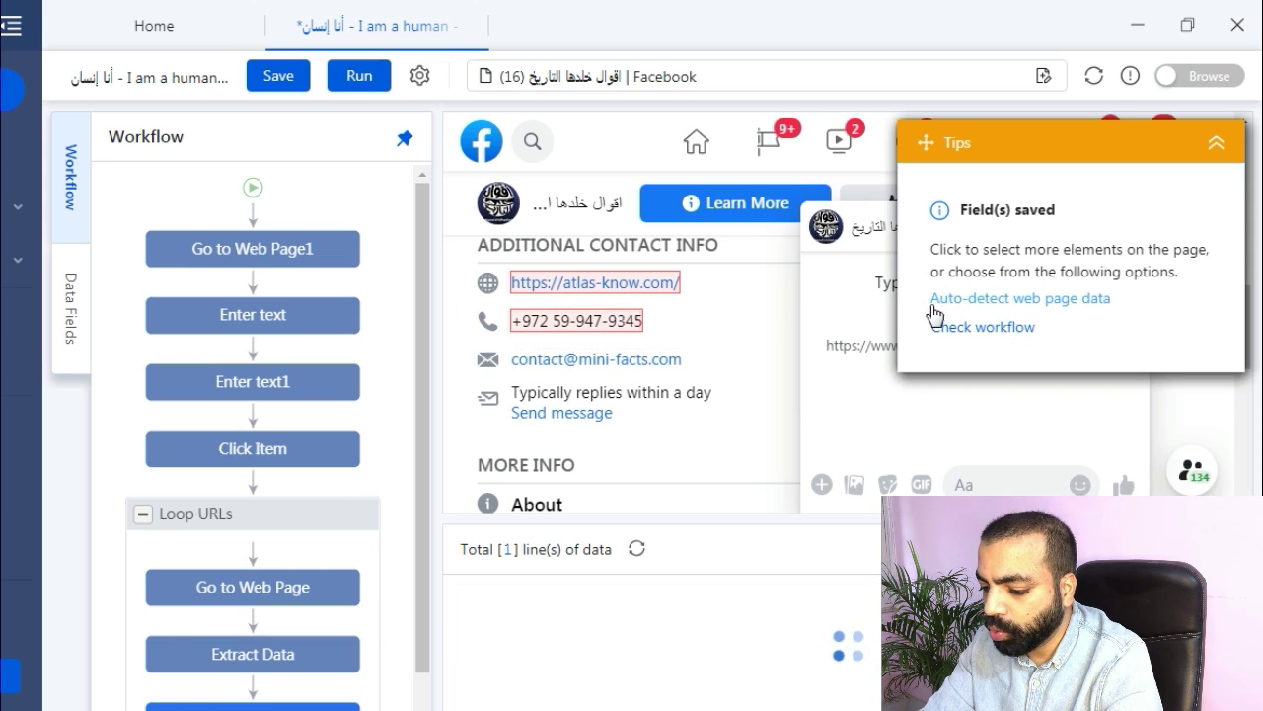
{"action": "left_click", "coordinate": [624, 361]}
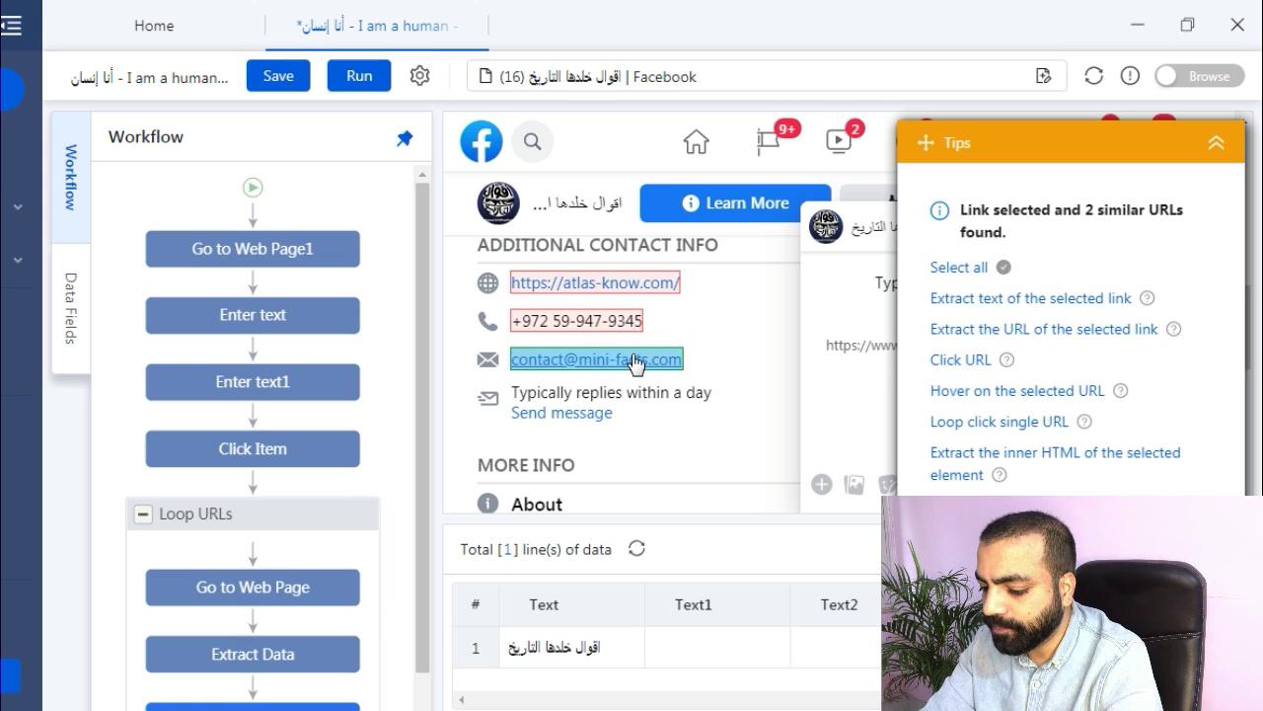
{"action": "left_click", "coordinate": [977, 301]}
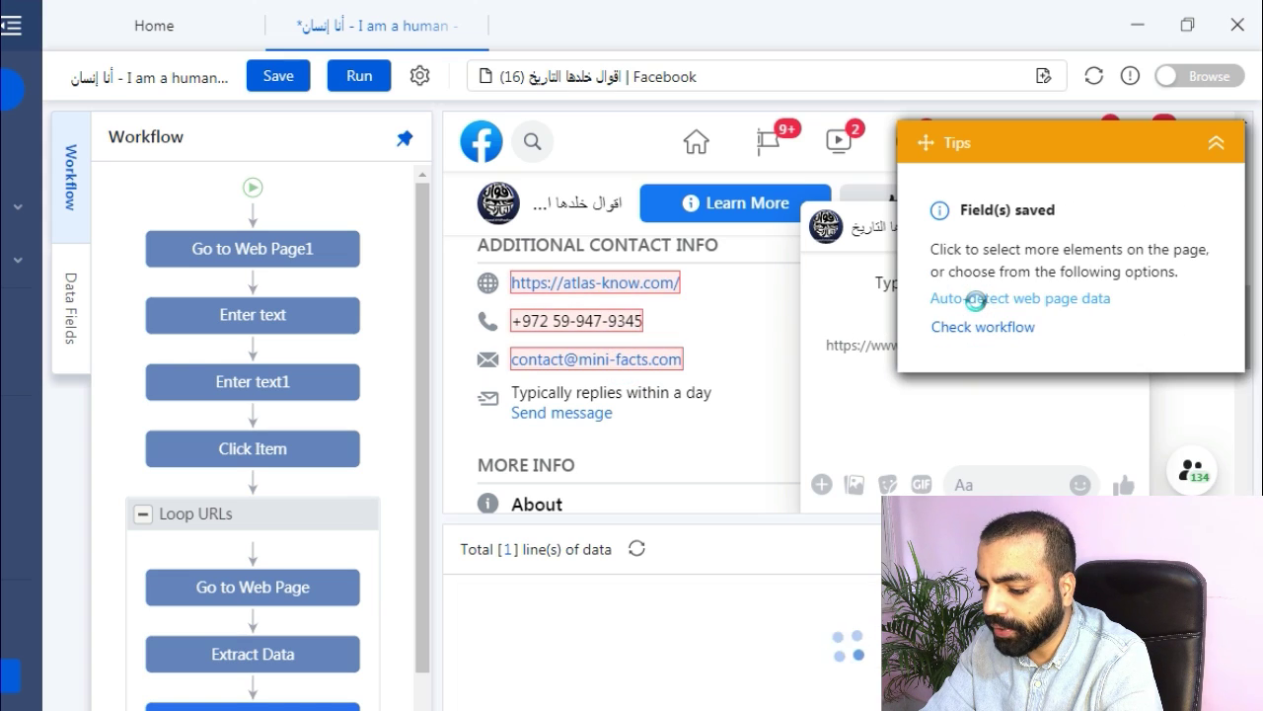
Switch the loop preview from the URL list to the Be With You page.
{"action": "left_click", "coordinate": [305, 514]}
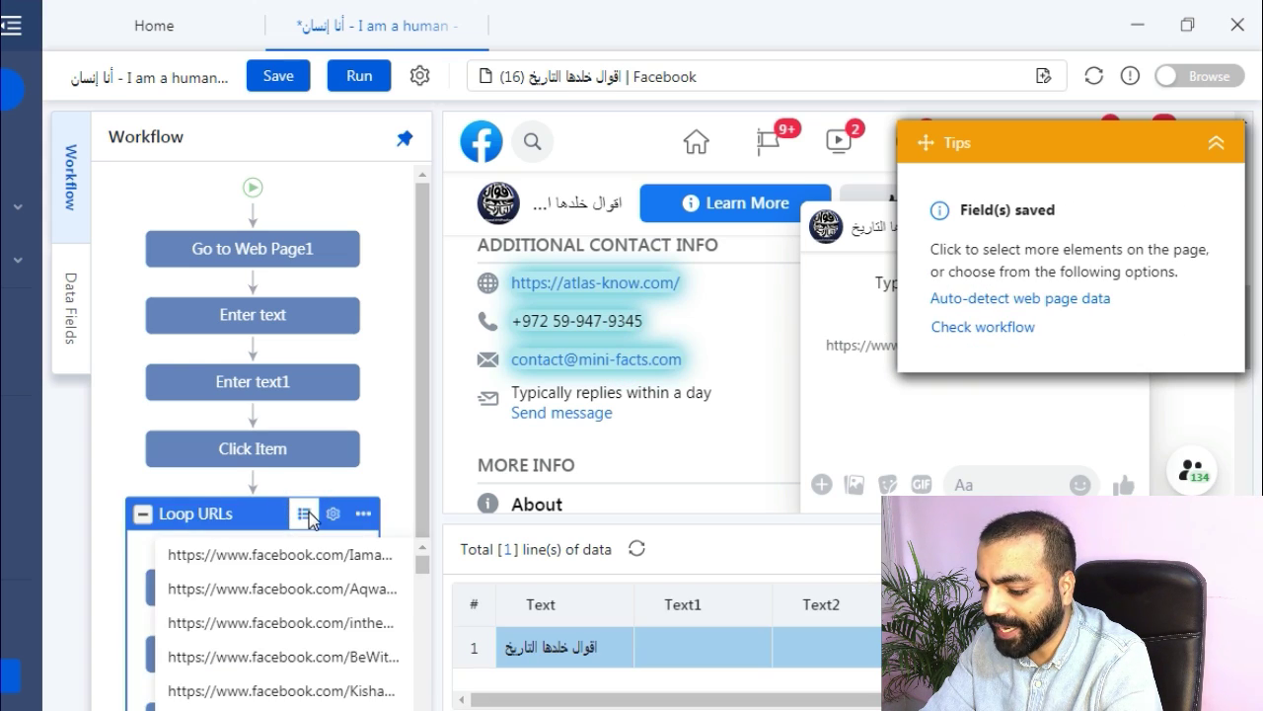
{"action": "left_click", "coordinate": [274, 629]}
{"action": "left_click", "coordinate": [263, 602]}
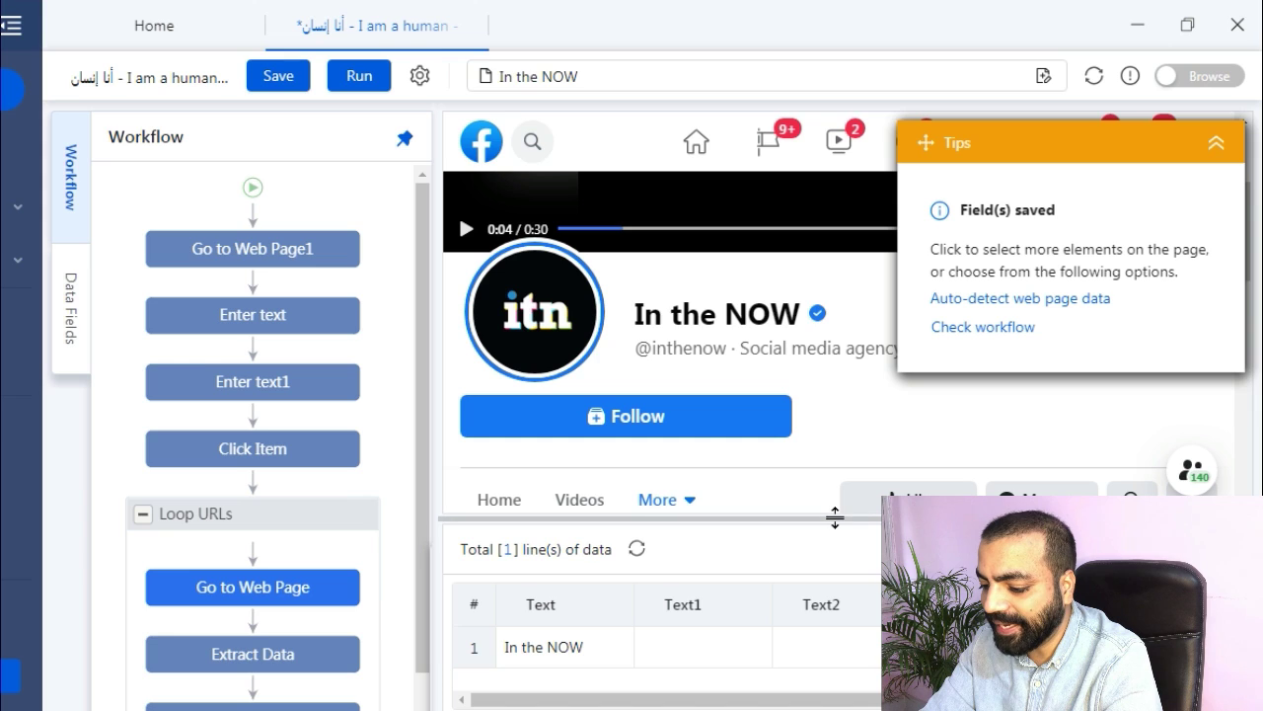
{"action": "left_click", "coordinate": [304, 514]}
{"action": "left_click", "coordinate": [304, 514]}
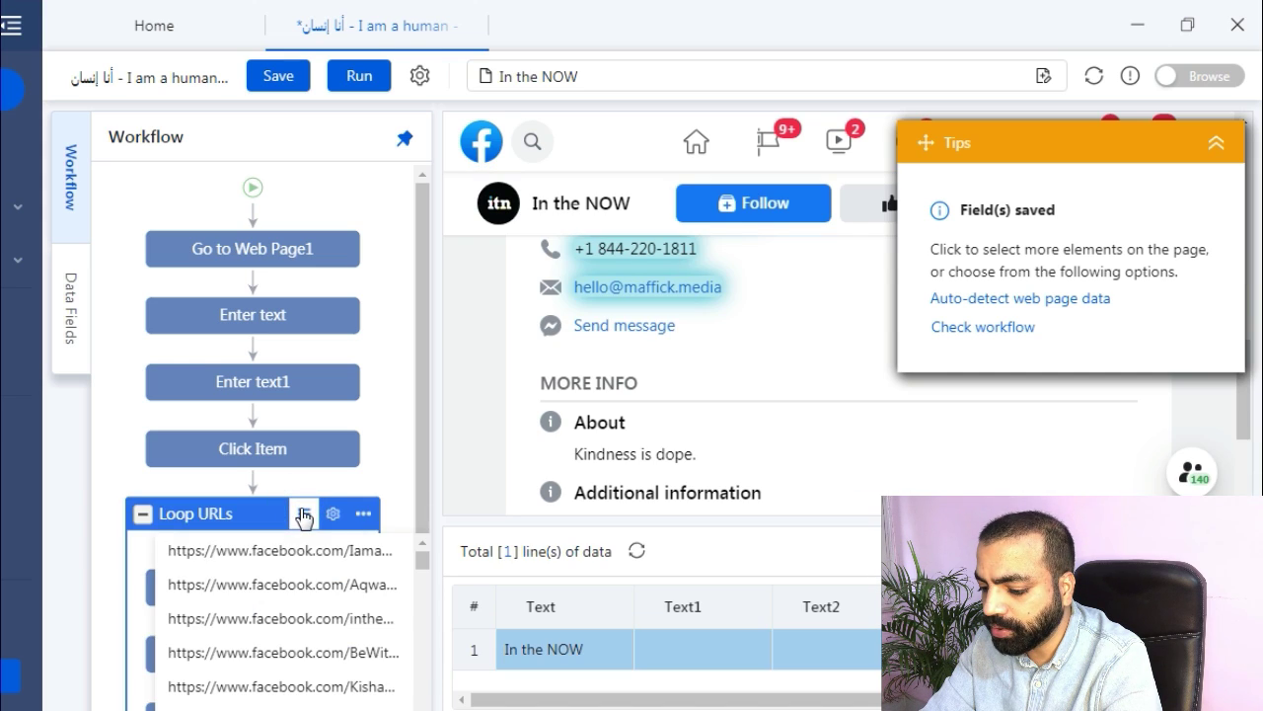
{"action": "left_click", "coordinate": [289, 656]}
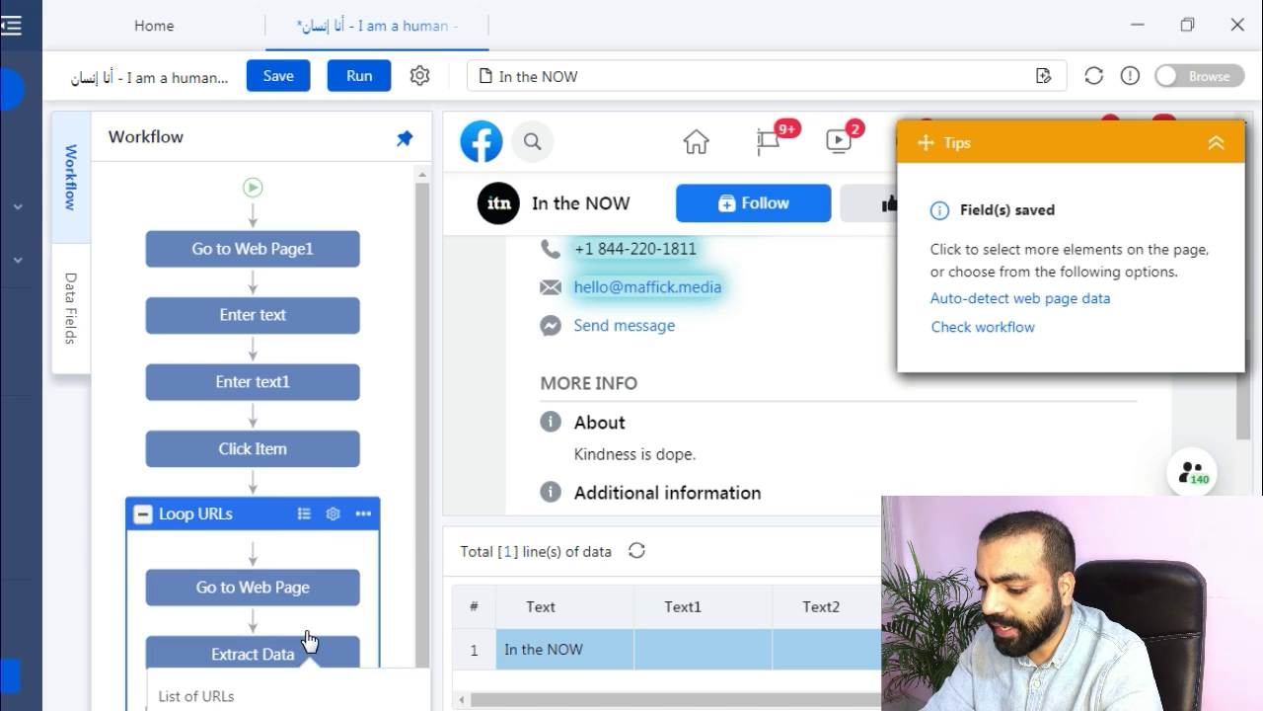
{"action": "left_click", "coordinate": [290, 592]}
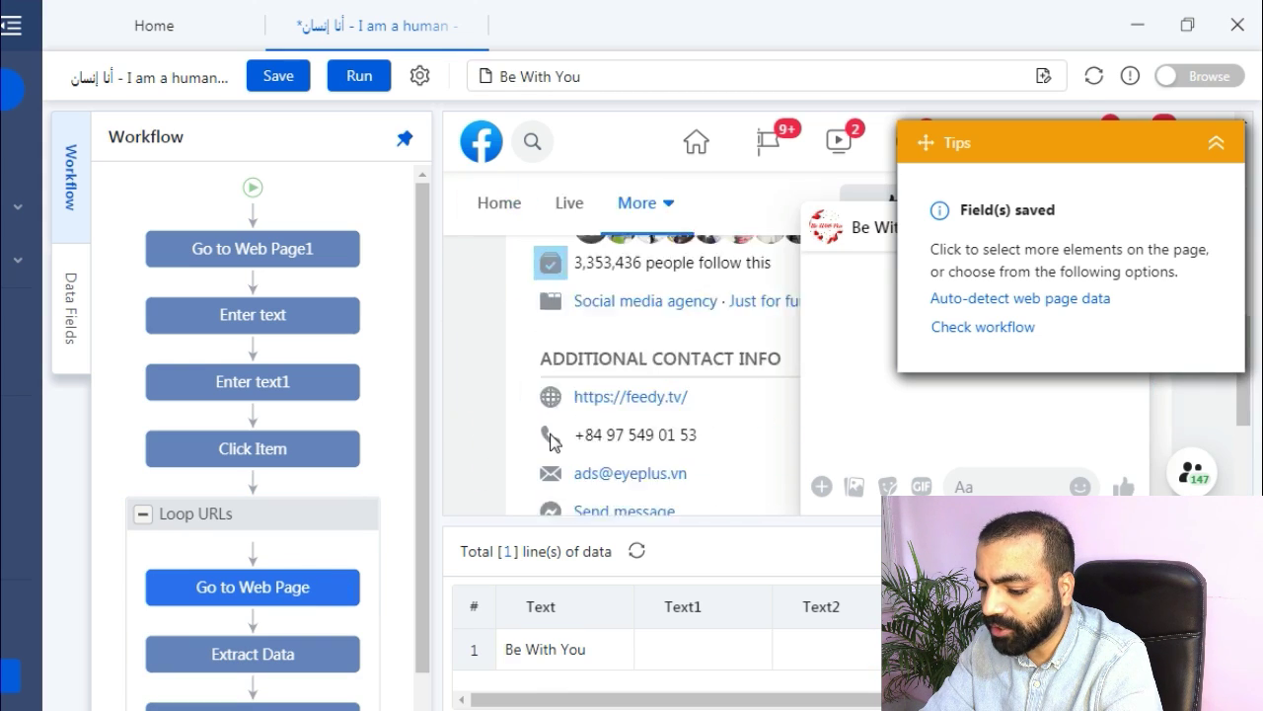
Advance the loop to the next URL, KishayComputer1, and hide the tips panel.
{"action": "left_click", "coordinate": [281, 506]}
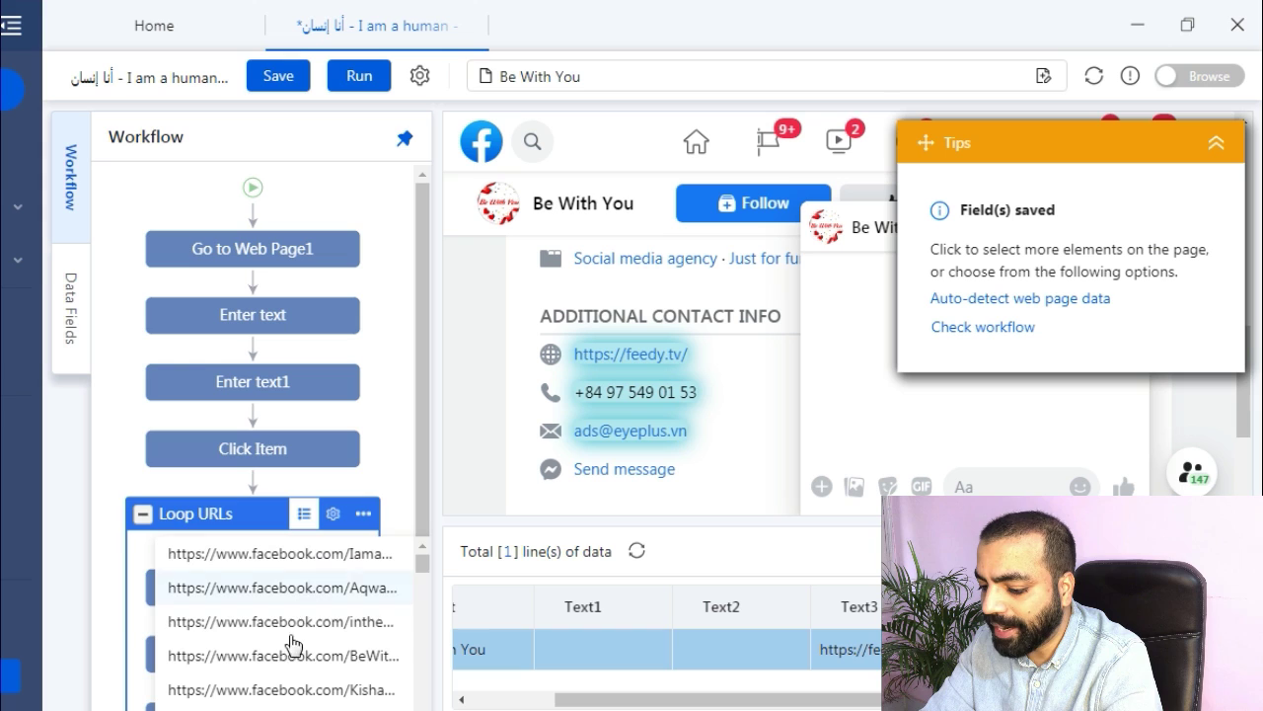
{"action": "left_click", "coordinate": [280, 582]}
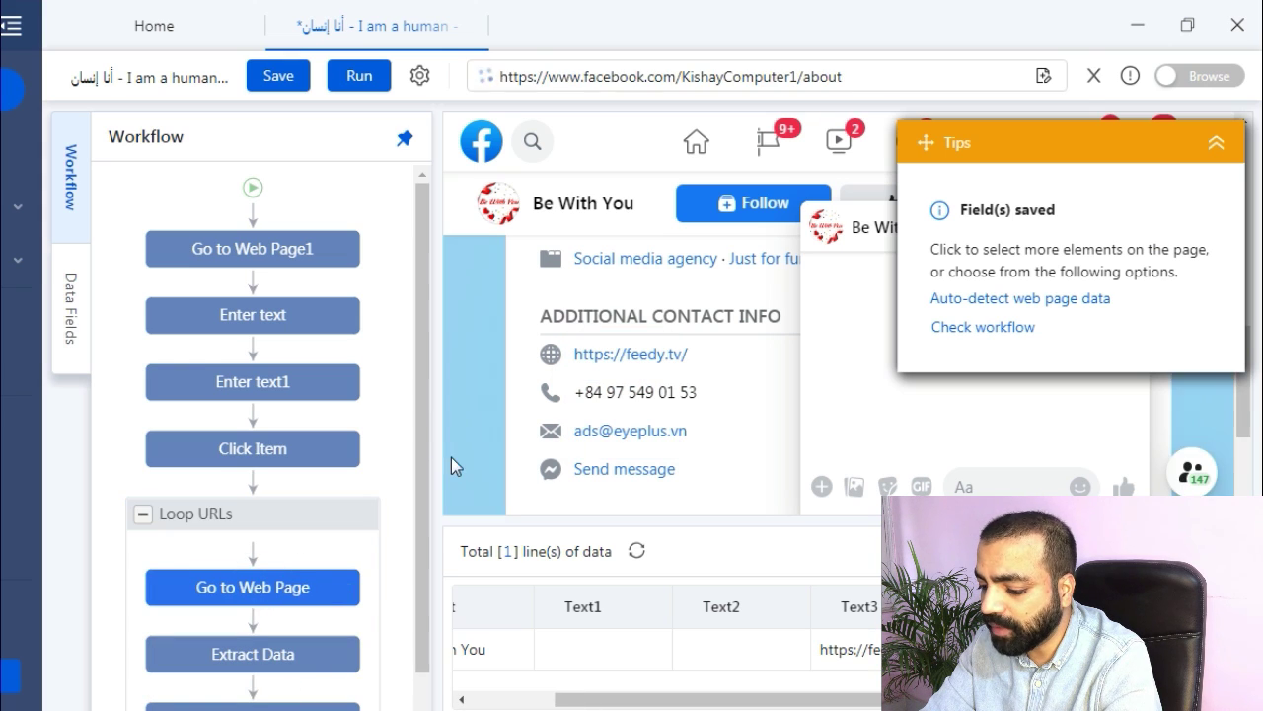
{"action": "left_click", "coordinate": [1217, 145]}
{"action": "scroll", "coordinate": [471, 350], "scroll_direction": "down", "scroll_amount": 5}
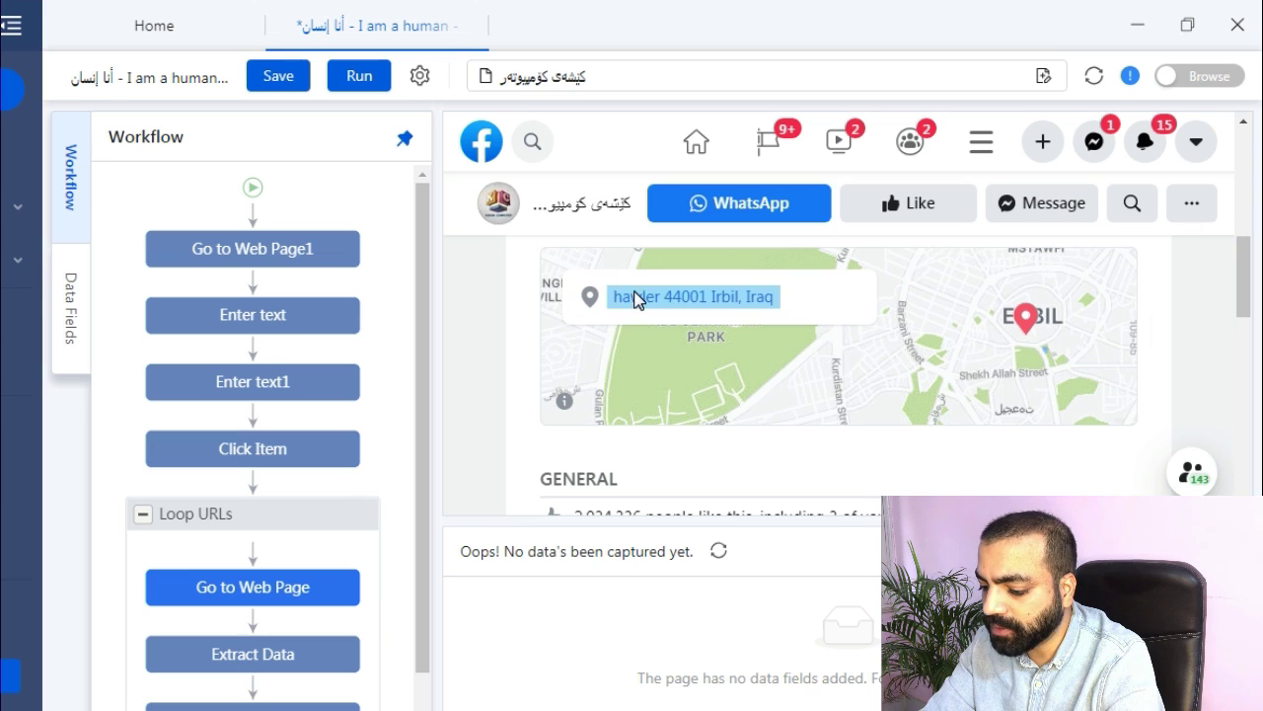
Extract the Irbil address and contact links text on the current page.
{"action": "left_click", "coordinate": [720, 555]}
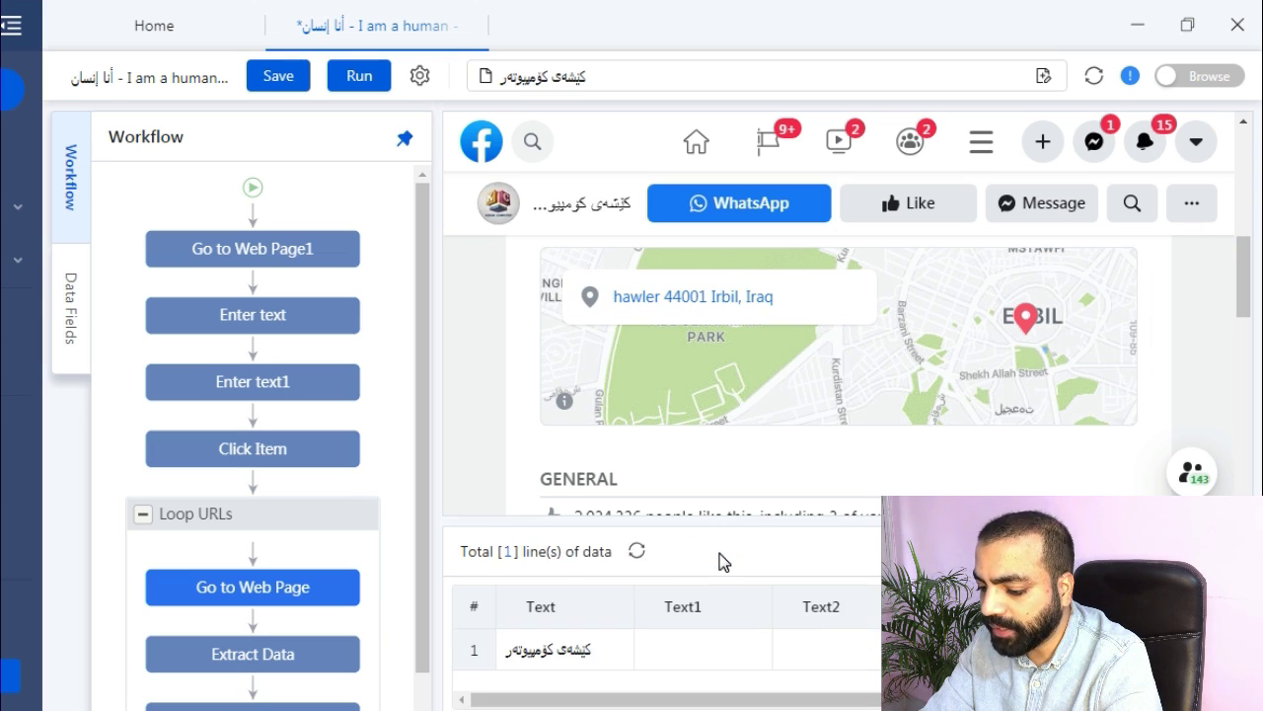
{"action": "left_click", "coordinate": [660, 308]}
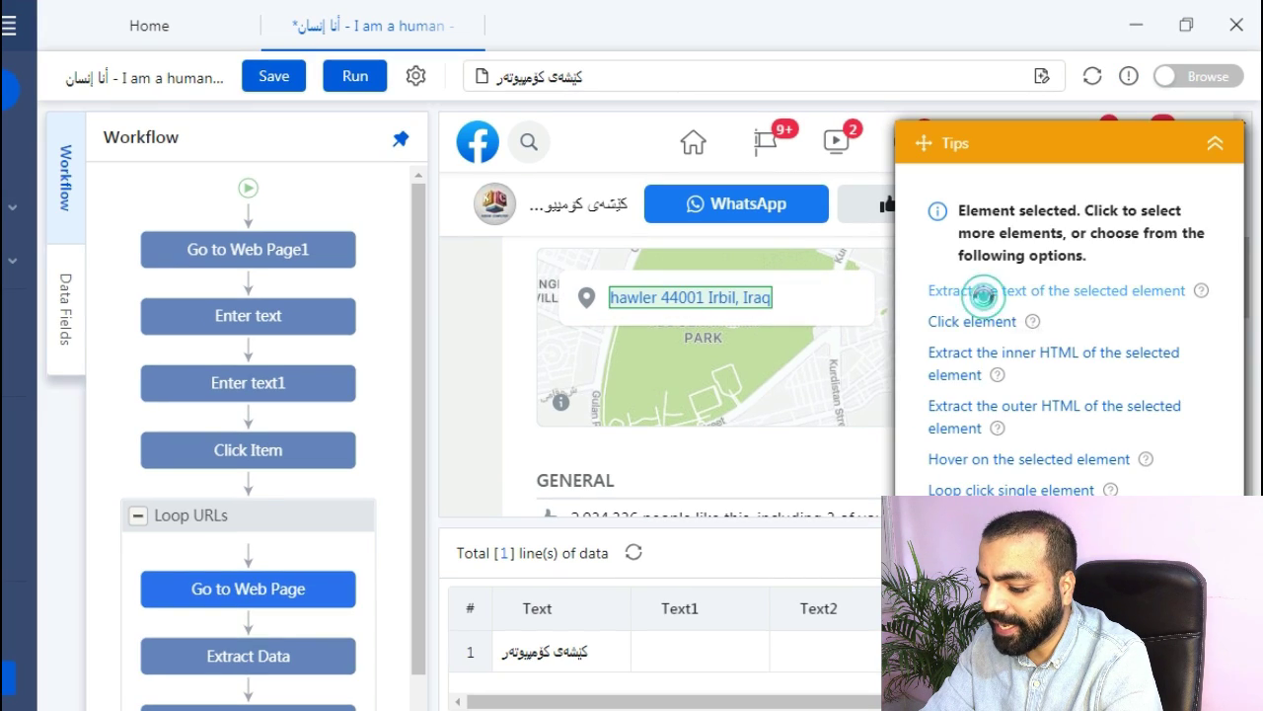
{"action": "left_click", "coordinate": [981, 292]}
{"action": "scroll", "coordinate": [700, 381], "scroll_direction": "down", "scroll_amount": 5}
{"action": "left_click", "coordinate": [639, 334]}
{"action": "left_click", "coordinate": [964, 294]}
Cycle the loop preview through Mexicanos Auténticos and Bawang Channel, refreshing extracted data.
{"action": "left_click", "coordinate": [237, 593]}
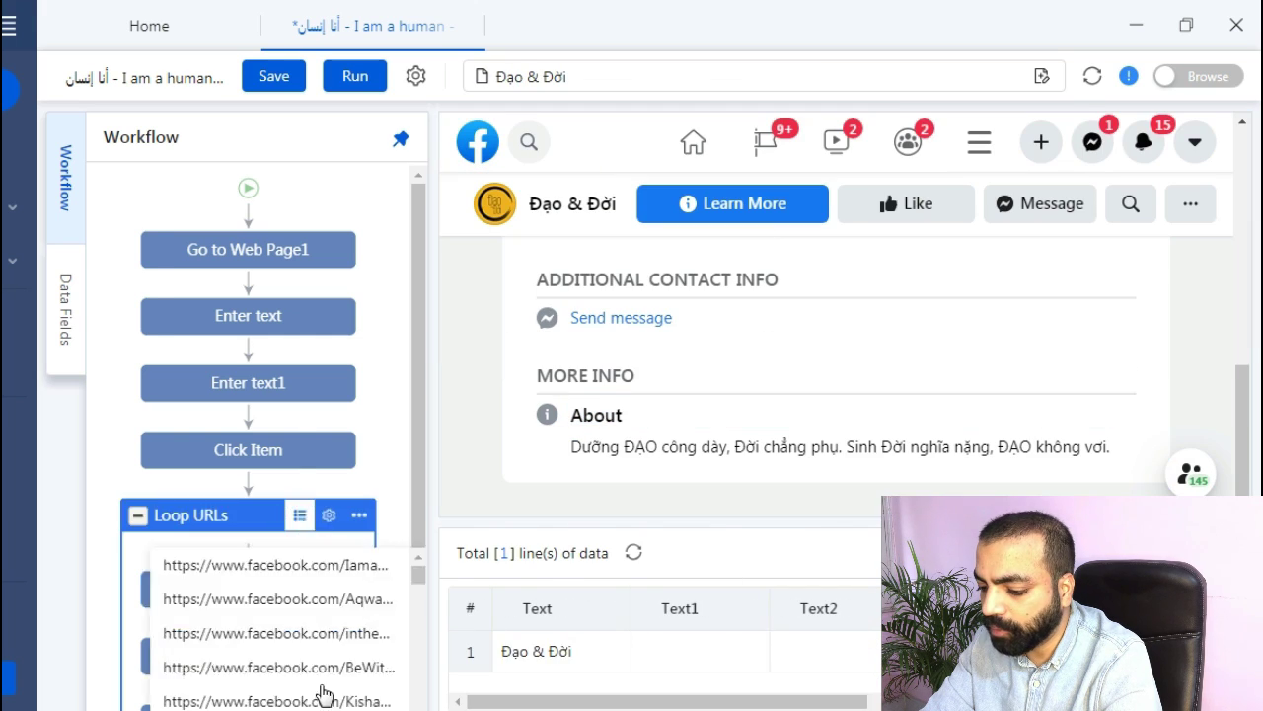
{"action": "left_click", "coordinate": [322, 691]}
{"action": "left_click", "coordinate": [302, 408]}
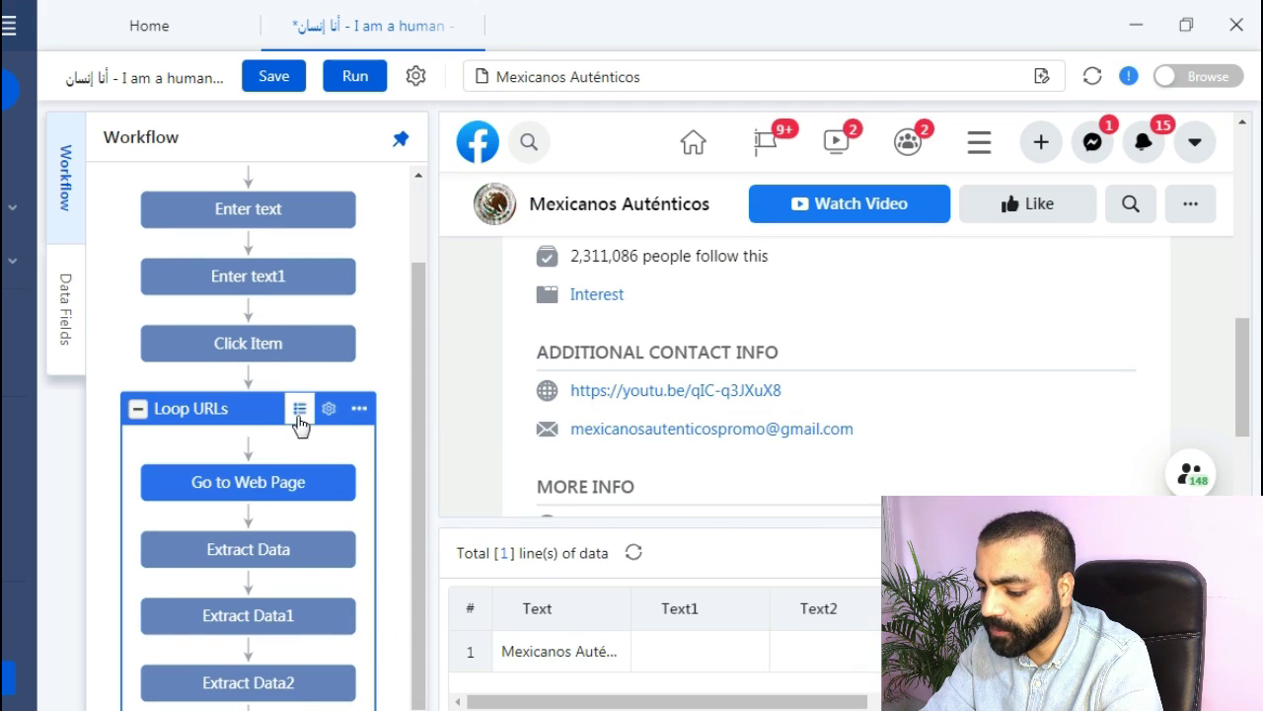
{"action": "scroll", "coordinate": [325, 414], "scroll_direction": "down", "scroll_amount": 1}
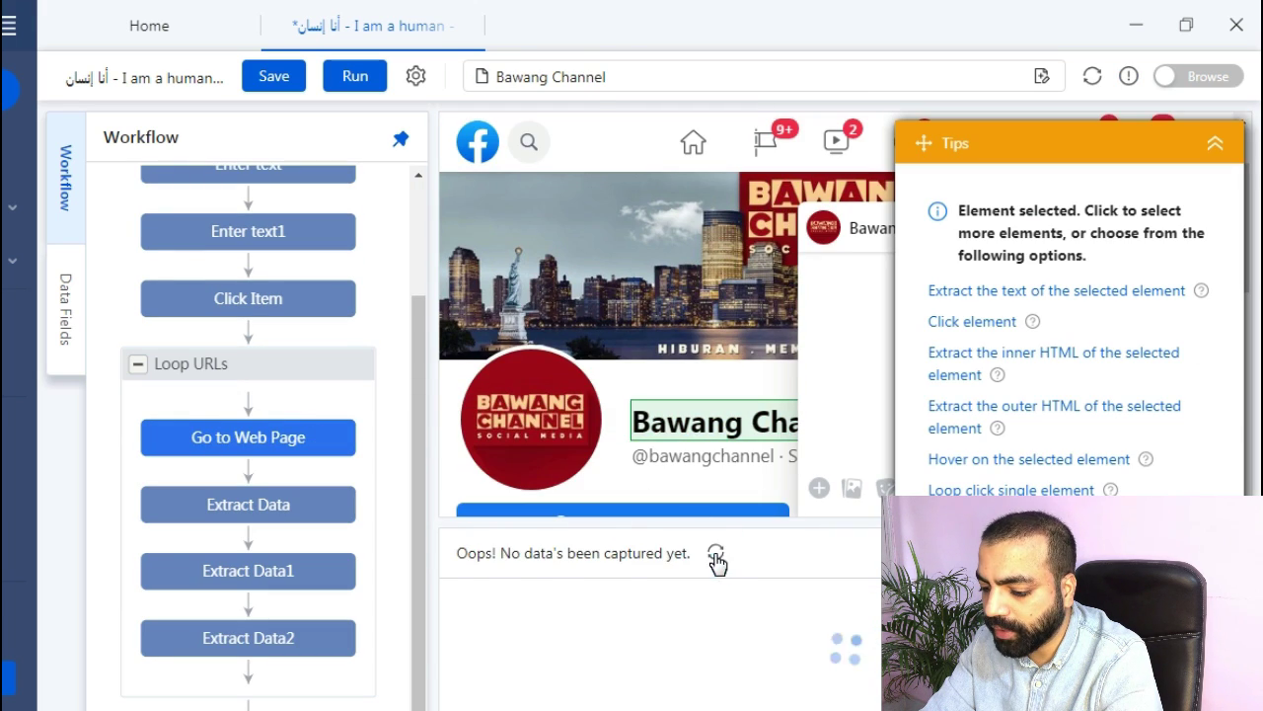
{"action": "left_click", "coordinate": [717, 556]}
Load Torres Promotions, extract its link and phone text, then advance to the next URL.
{"action": "left_click", "coordinate": [300, 365]}
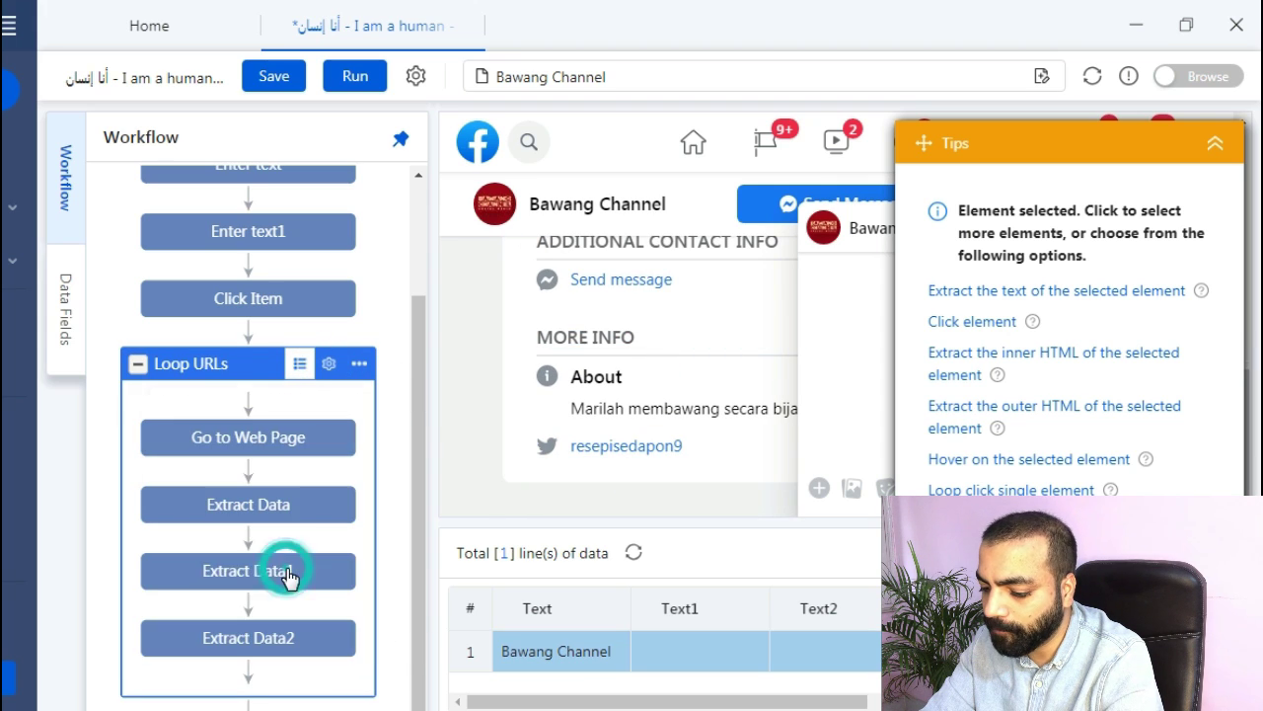
{"action": "left_click", "coordinate": [248, 437]}
{"action": "left_click", "coordinate": [957, 310]}
{"action": "left_click", "coordinate": [190, 363]}
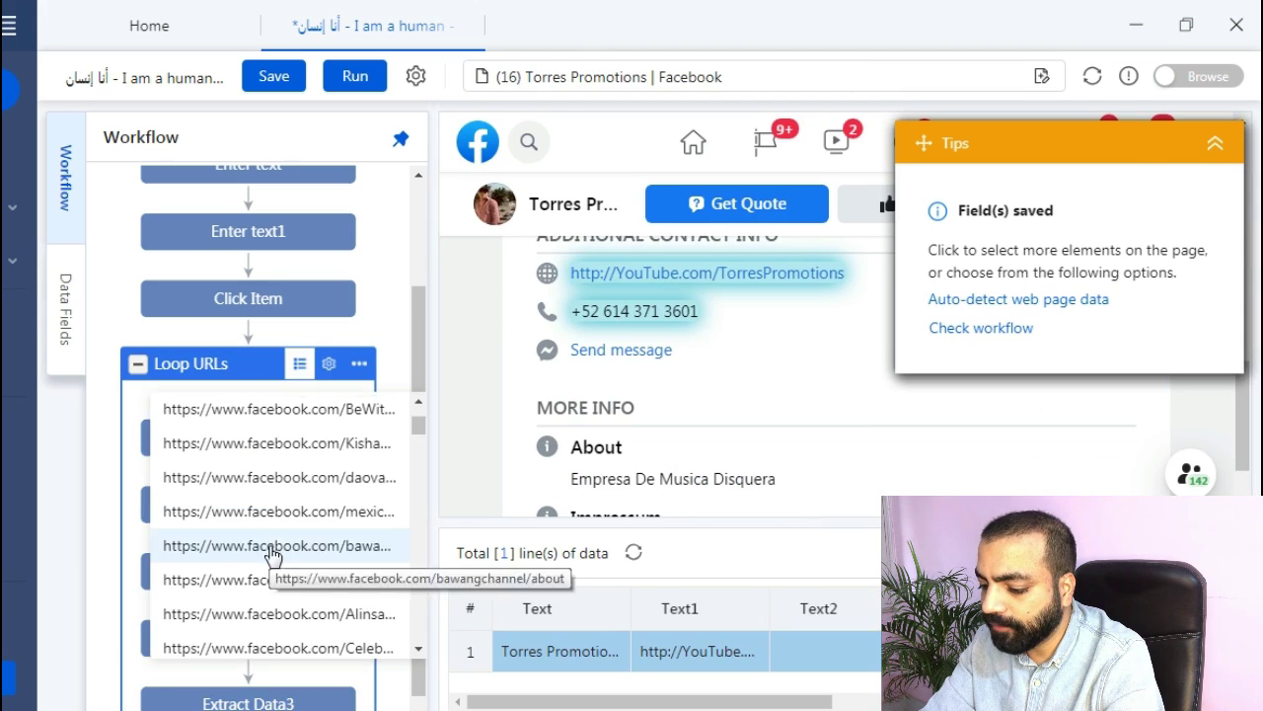
{"action": "left_click", "coordinate": [252, 437]}
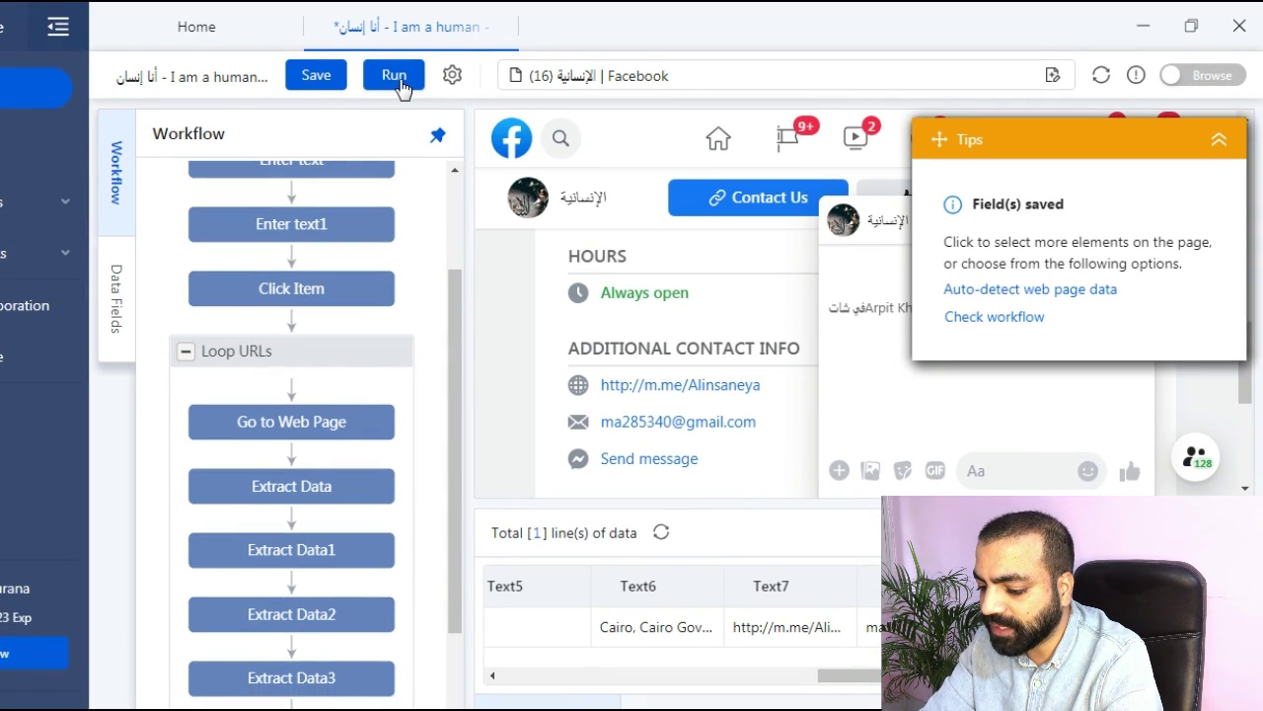
Run the task on this device and expand the Data Extracted panel showing 1389 lines.
{"action": "left_click", "coordinate": [399, 85]}
{"action": "left_click", "coordinate": [430, 253]}
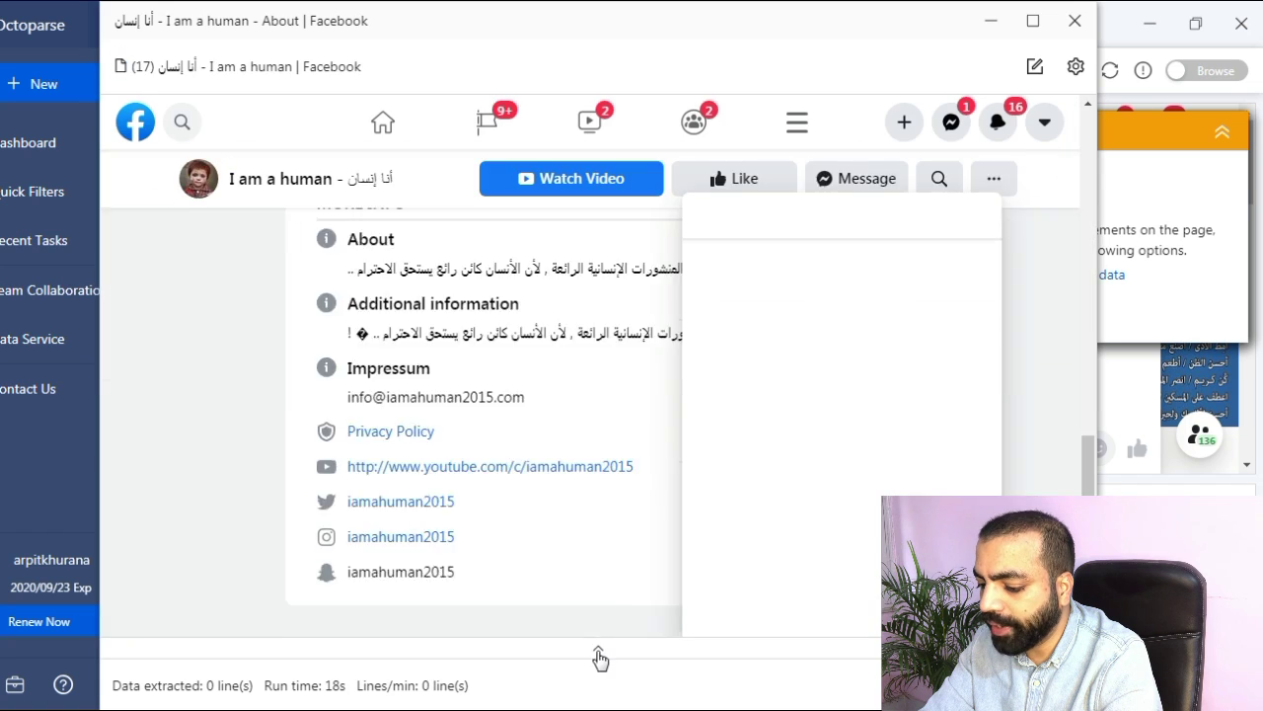
{"action": "left_click", "coordinate": [599, 656]}
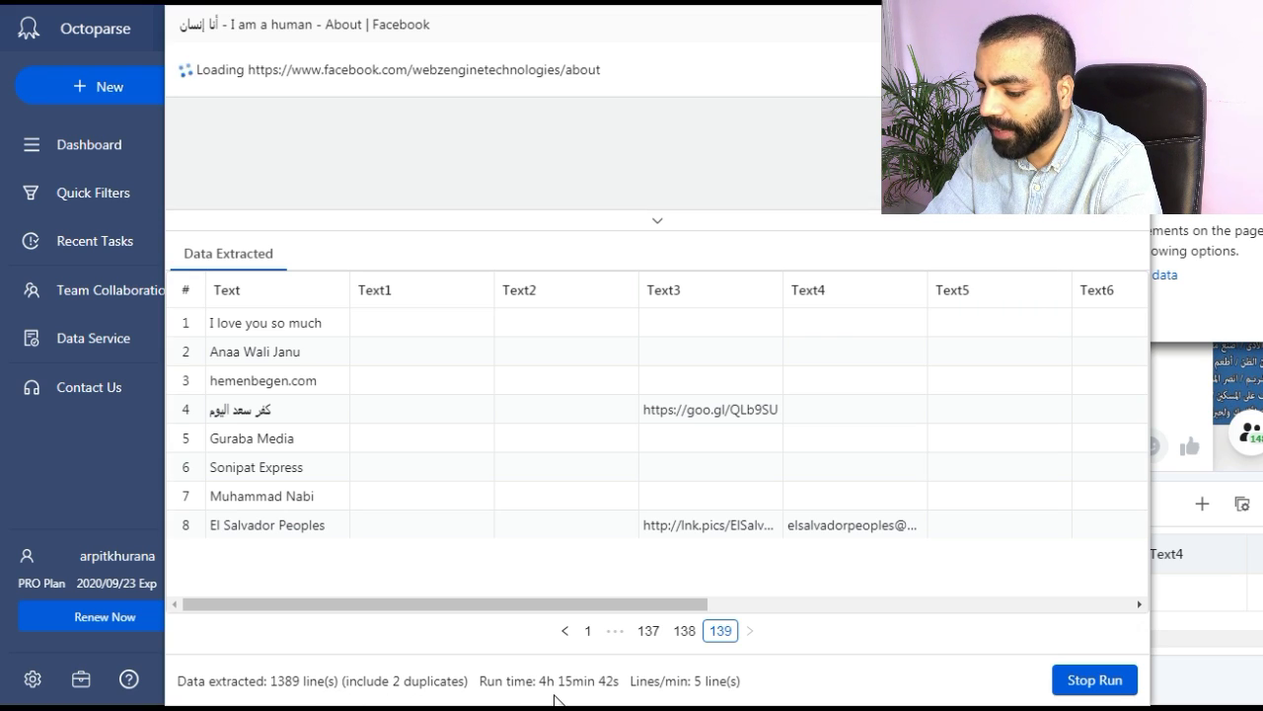
Stop the run and start exporting all 1389 lines, duplicates included.
{"action": "left_click", "coordinate": [1095, 679]}
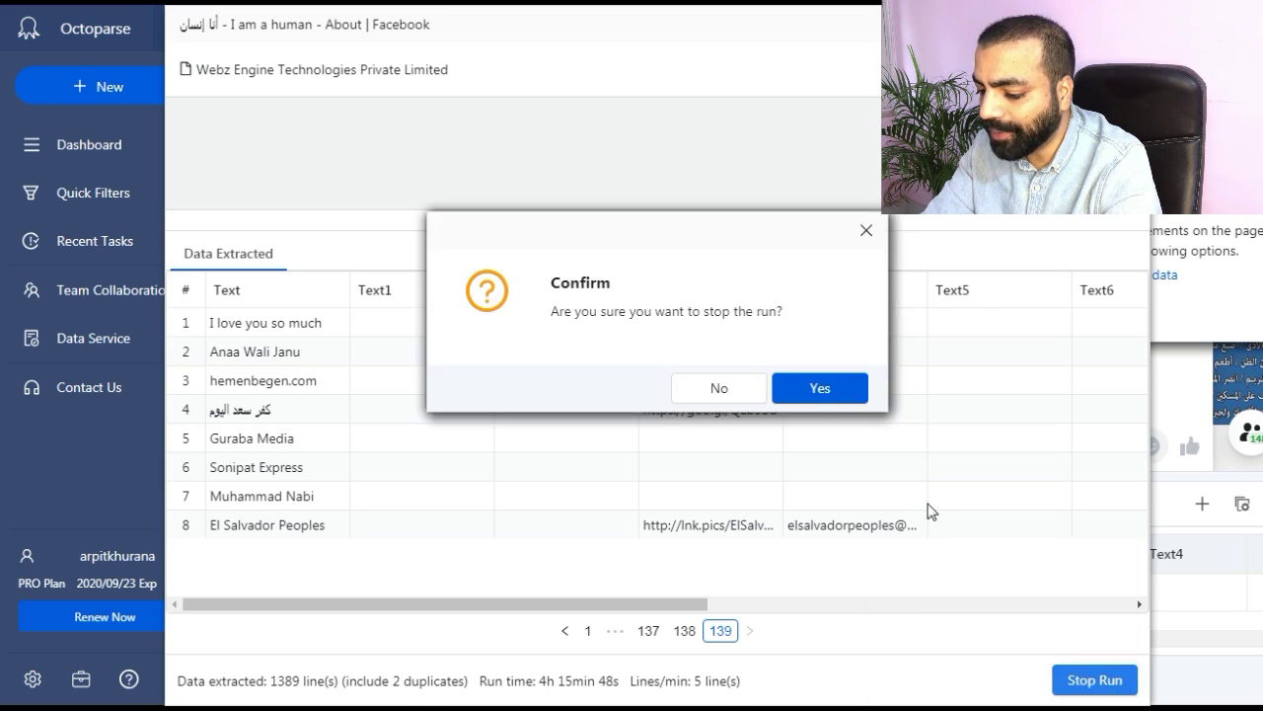
{"action": "left_click", "coordinate": [820, 387]}
{"action": "left_click", "coordinate": [973, 679]}
{"action": "left_click", "coordinate": [691, 430]}
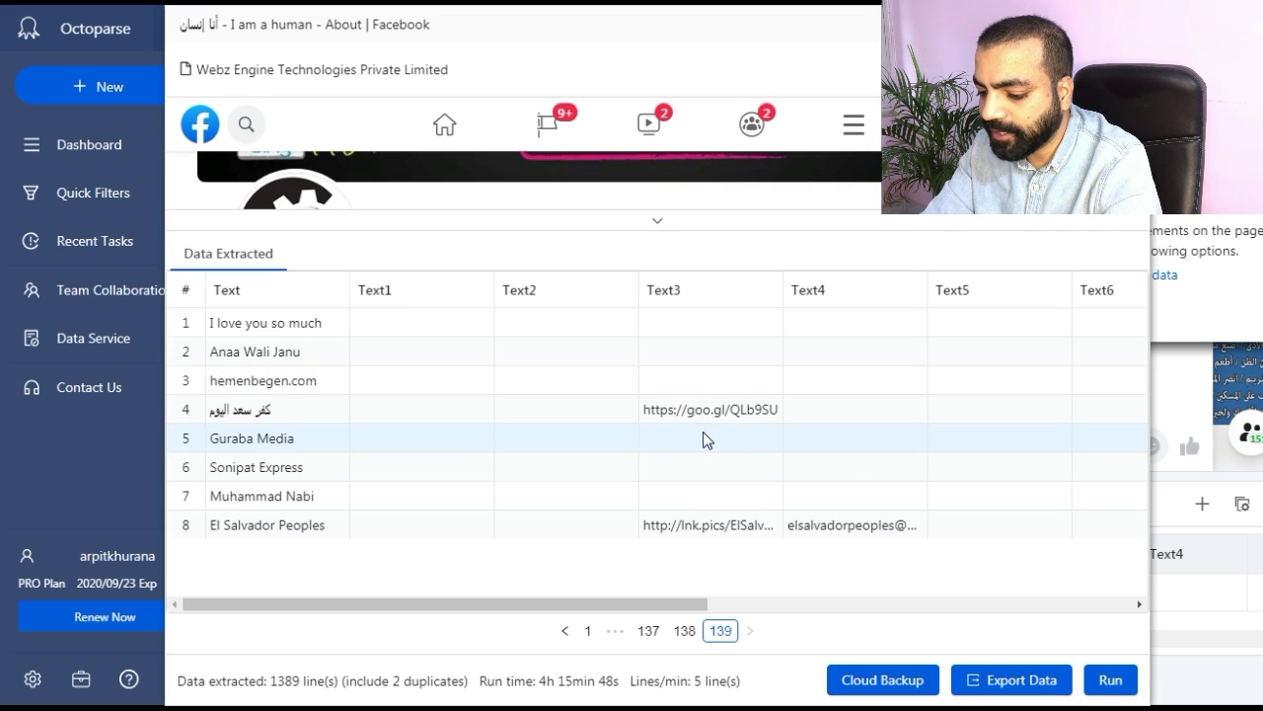
{"action": "left_click", "coordinate": [973, 679]}
{"action": "left_click", "coordinate": [672, 428]}
{"action": "left_click", "coordinate": [873, 462]}
{"action": "left_click", "coordinate": [857, 428]}
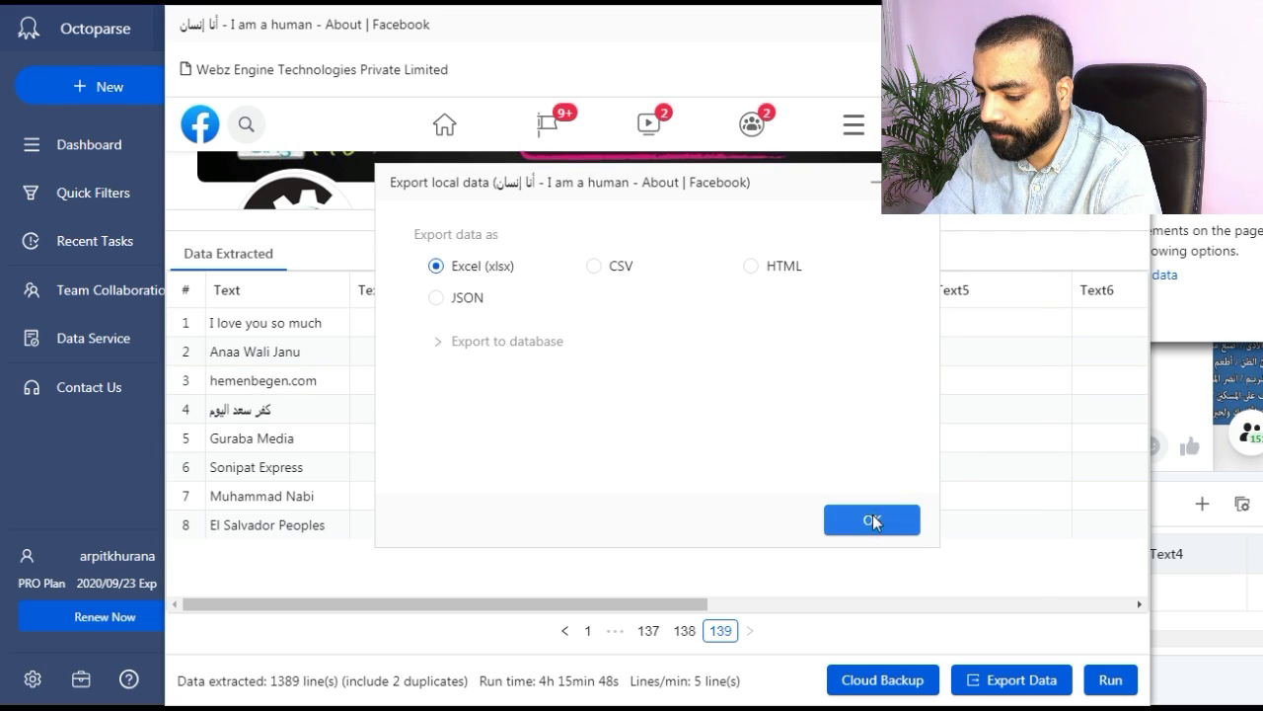
Save the export as Excel file 'social media data B.xlsx' and open it.
{"action": "left_click", "coordinate": [873, 521]}
{"action": "type", "text": "social media data B"}
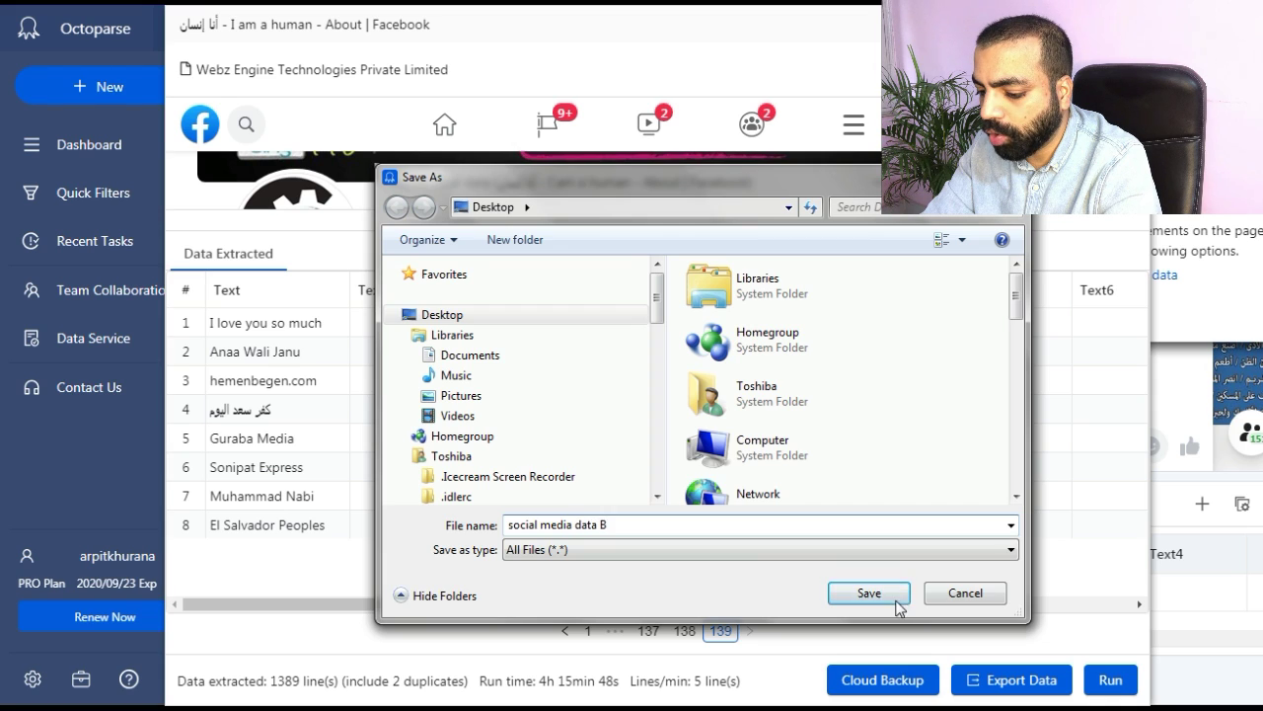
{"action": "left_click", "coordinate": [873, 593]}
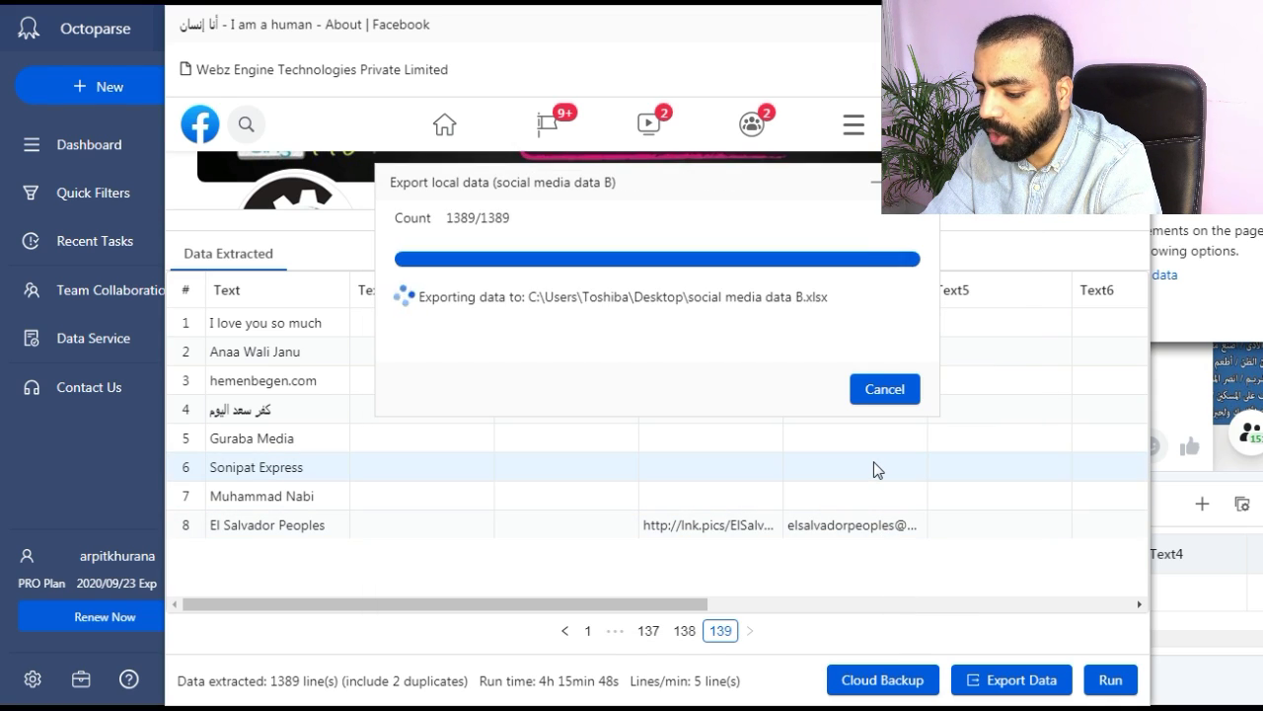
{"action": "left_click", "coordinate": [847, 395]}
{"action": "left_click_drag", "start_coordinate": [1259, 219], "coordinate": [1259, 248]}
{"action": "scroll", "coordinate": [65, 593], "scroll_direction": "down", "scroll_amount": 1}
{"action": "scroll", "coordinate": [65, 593], "scroll_direction": "down", "scroll_amount": 3}
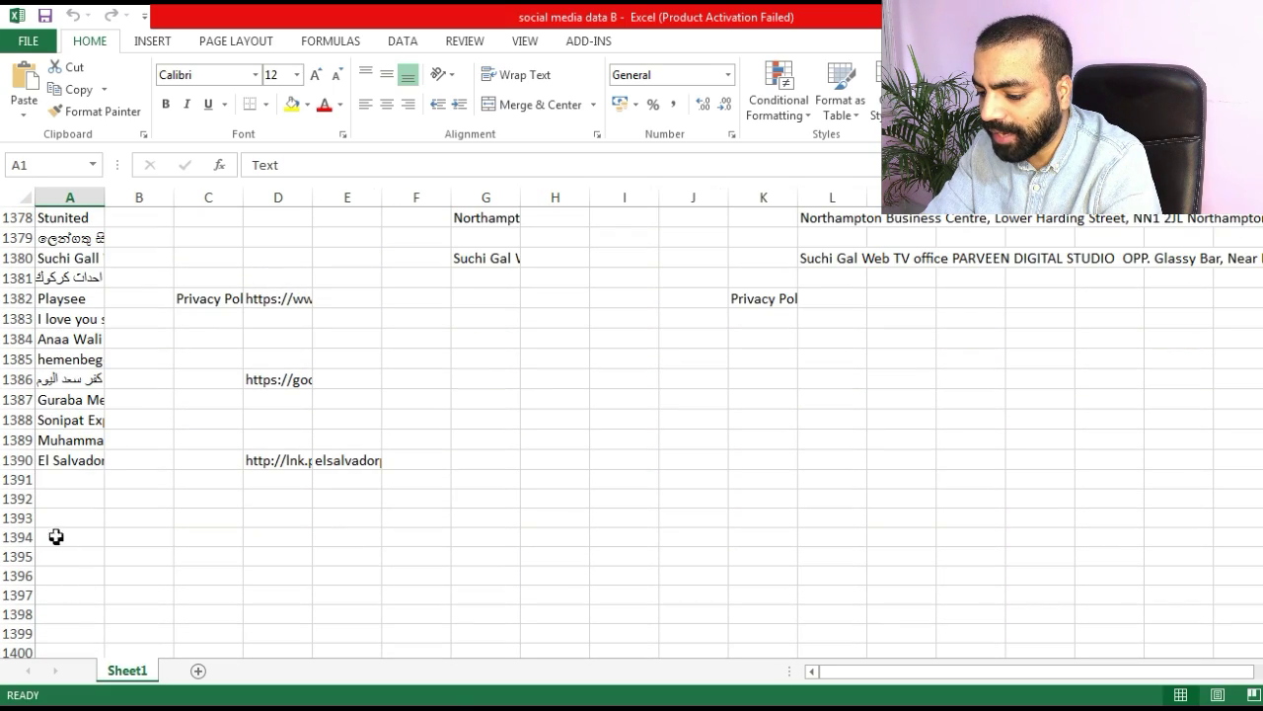
{"action": "left_click", "coordinate": [37, 461]}
{"action": "scroll", "coordinate": [63, 339], "scroll_direction": "down", "scroll_amount": 2}
{"action": "scroll", "coordinate": [950, 385], "scroll_direction": "up", "scroll_amount": 20}
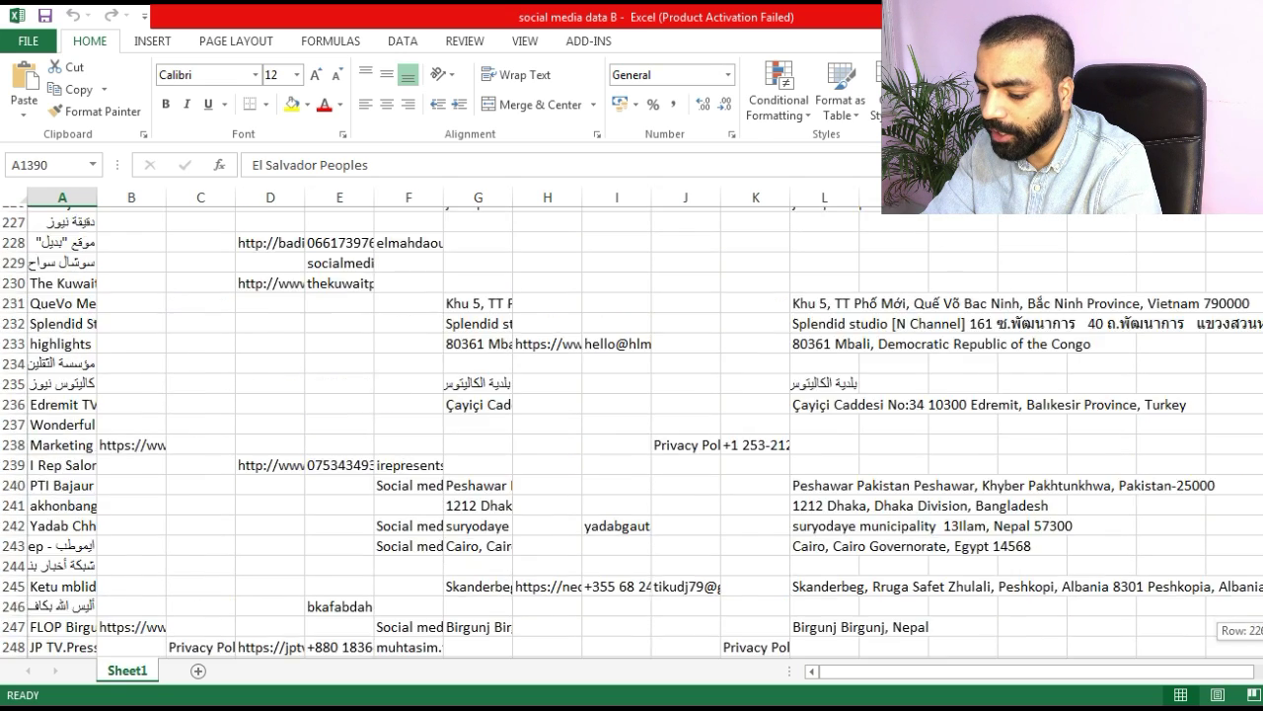
{"action": "key", "text": "ctrl+f"}
{"action": "type", "text": "@"}
{"action": "left_click", "coordinate": [570, 523]}
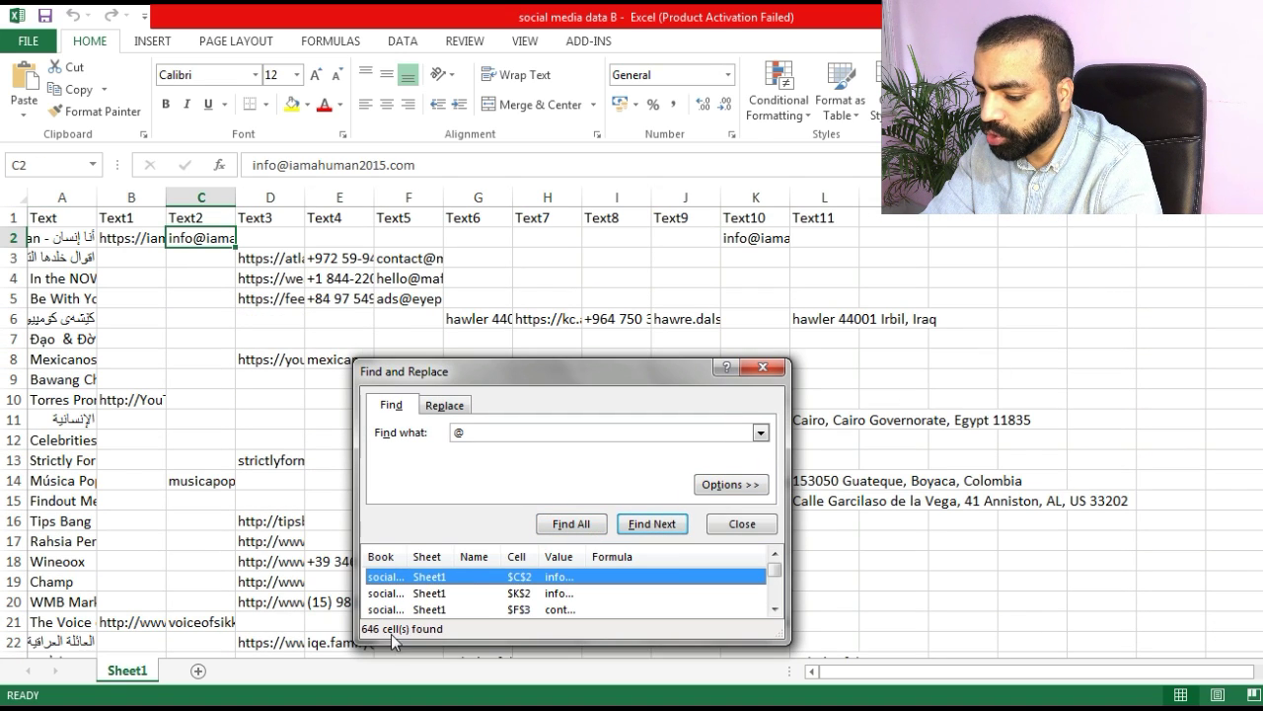
{"action": "left_click", "coordinate": [764, 367]}
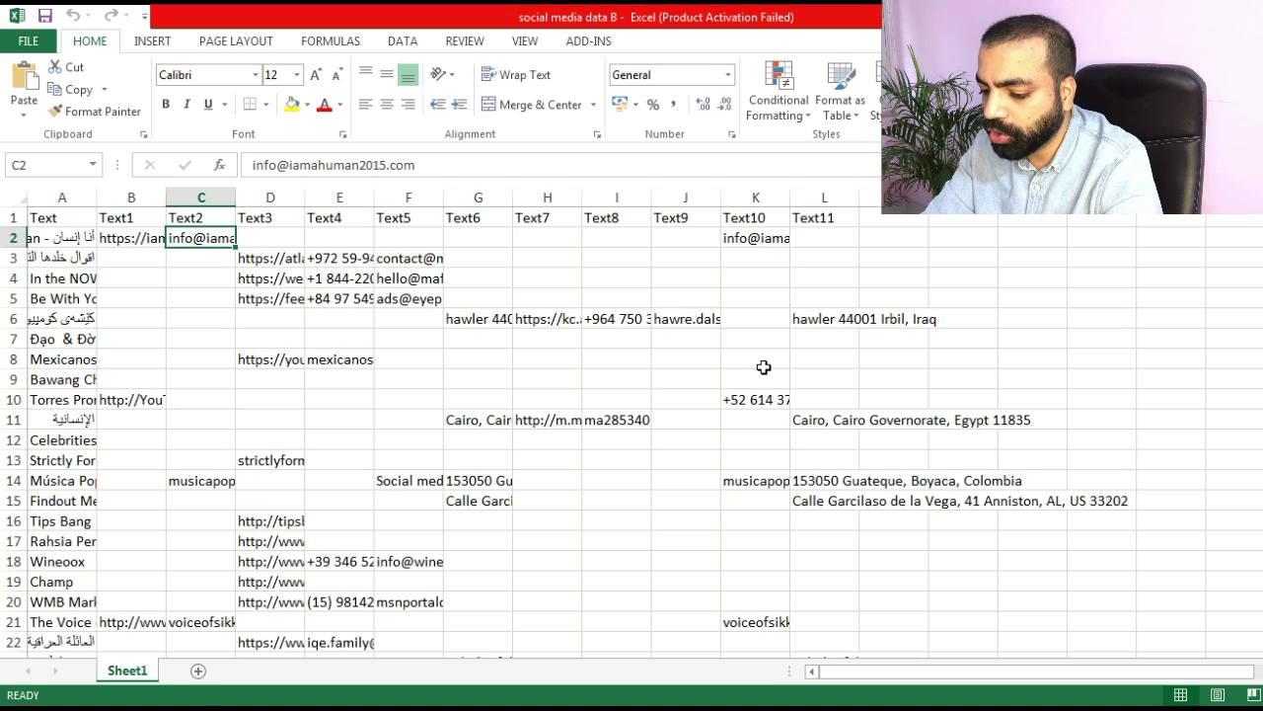